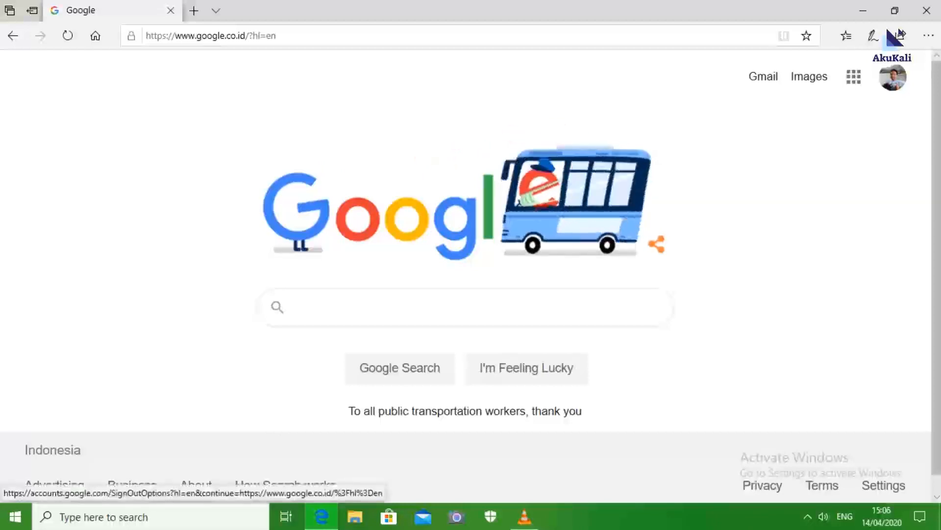
# - Open Google Classroom from the Google apps list
pyautogui.click(854, 76)
pyautogui.scroll(-5, 762, 294)
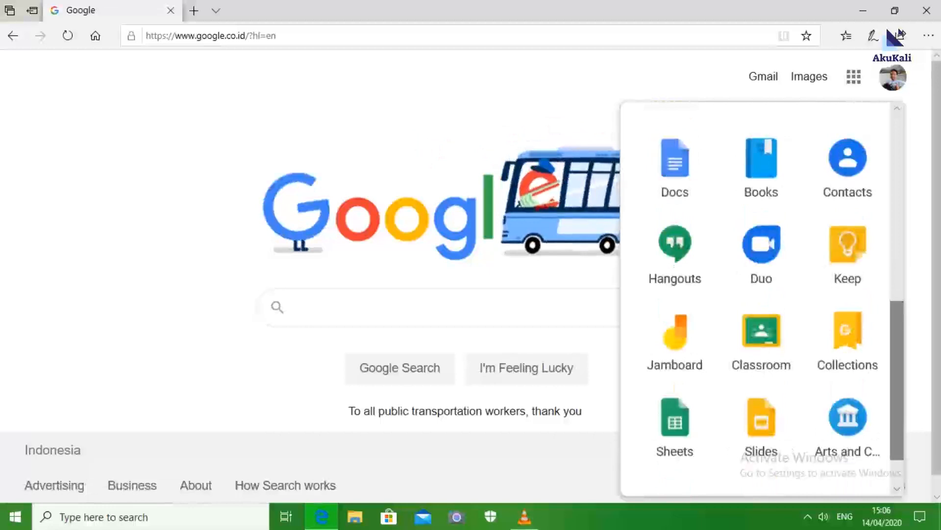
pyautogui.scroll(-2, 762, 304)
pyautogui.click(762, 287)
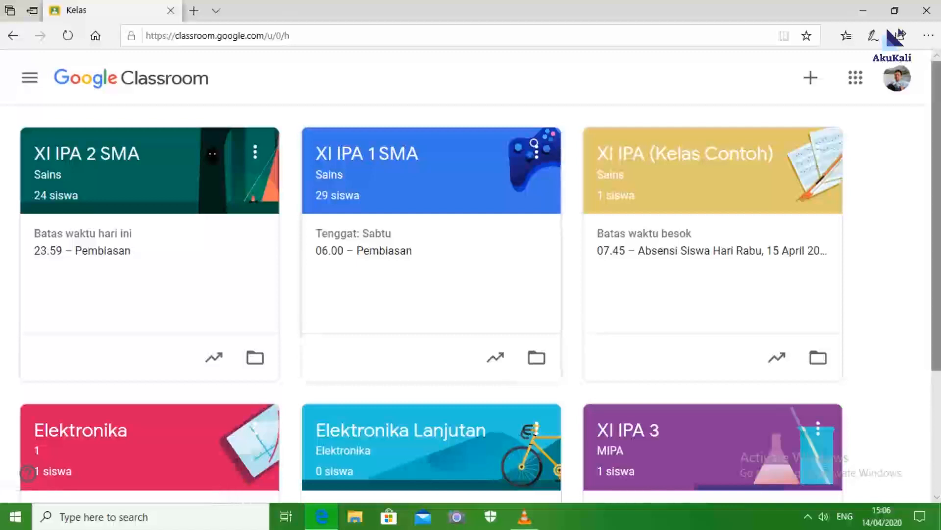
# - Open the XI IPA (Kelas Contoh) class and go to its classwork page
pyautogui.scroll(-4, 470, 295)
pyautogui.scroll(3, 470, 294)
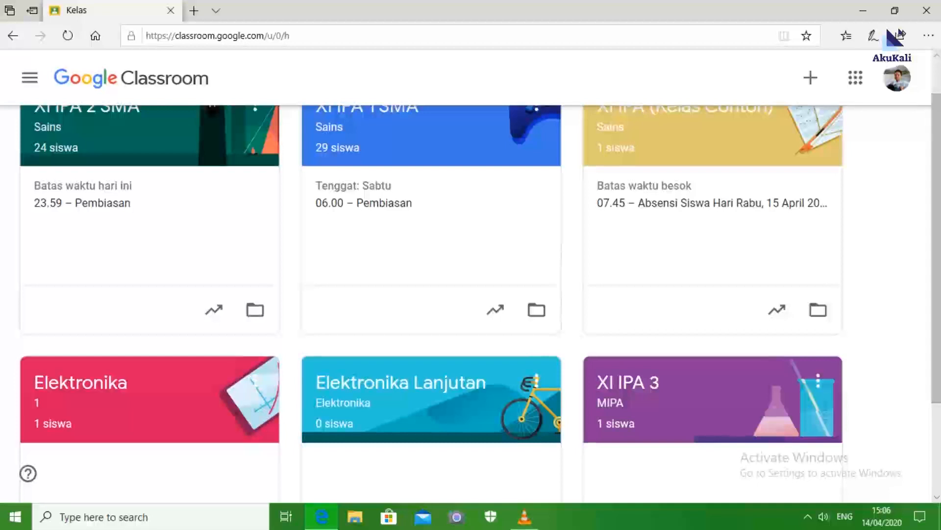
pyautogui.scroll(-3, 470, 295)
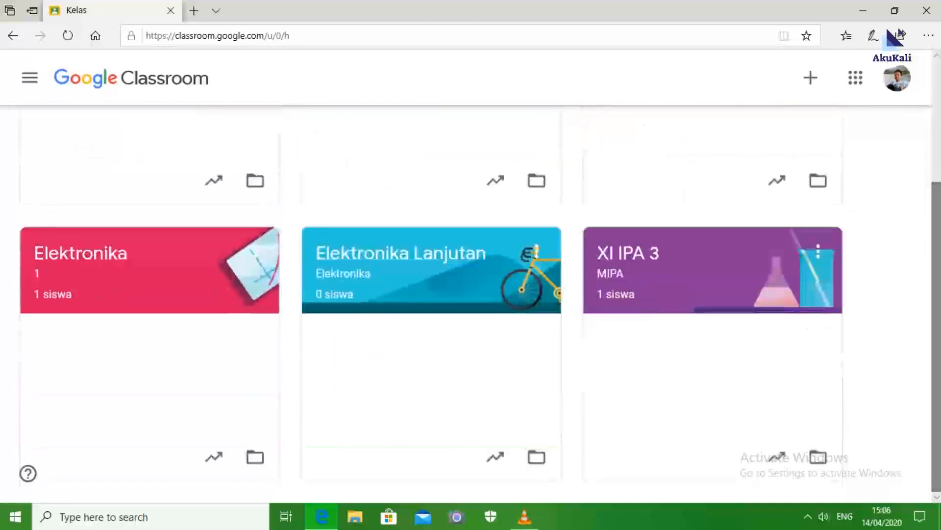
pyautogui.scroll(3, 471, 294)
pyautogui.scroll(1, 471, 294)
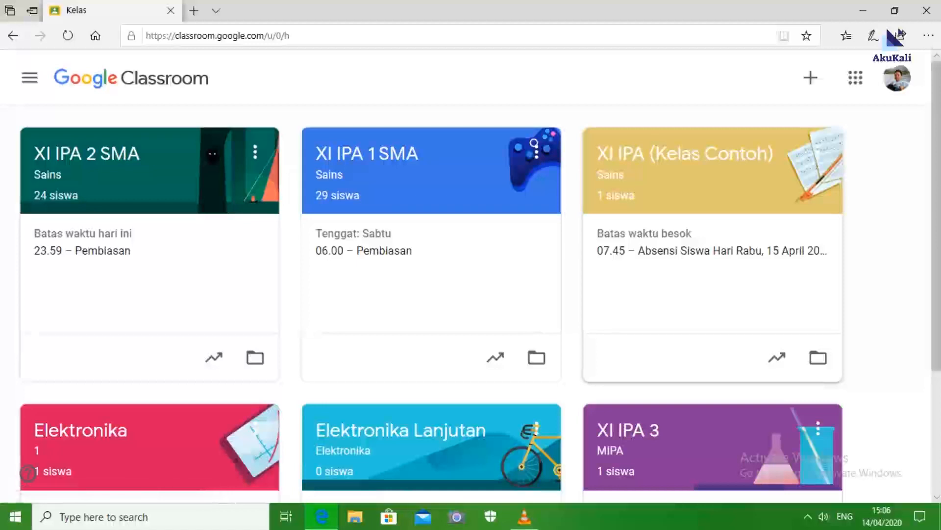
pyautogui.click(712, 284)
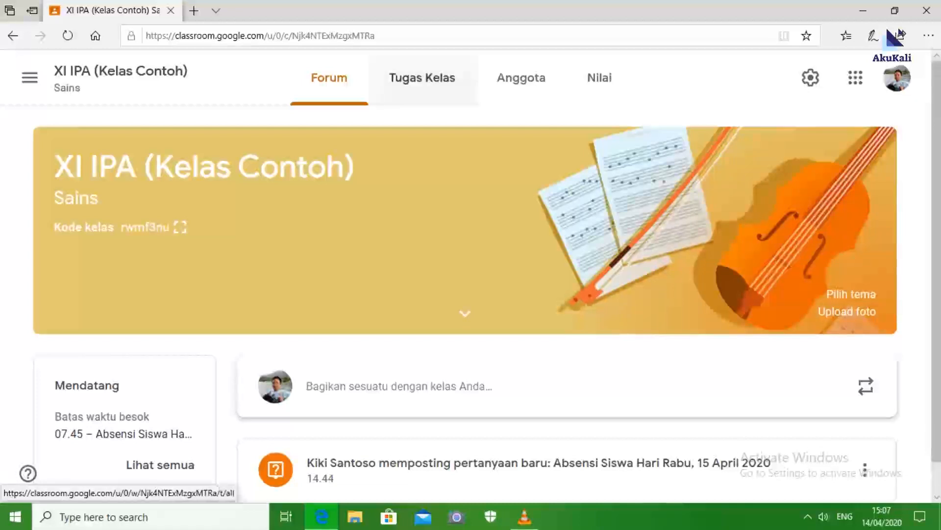
pyautogui.click(422, 78)
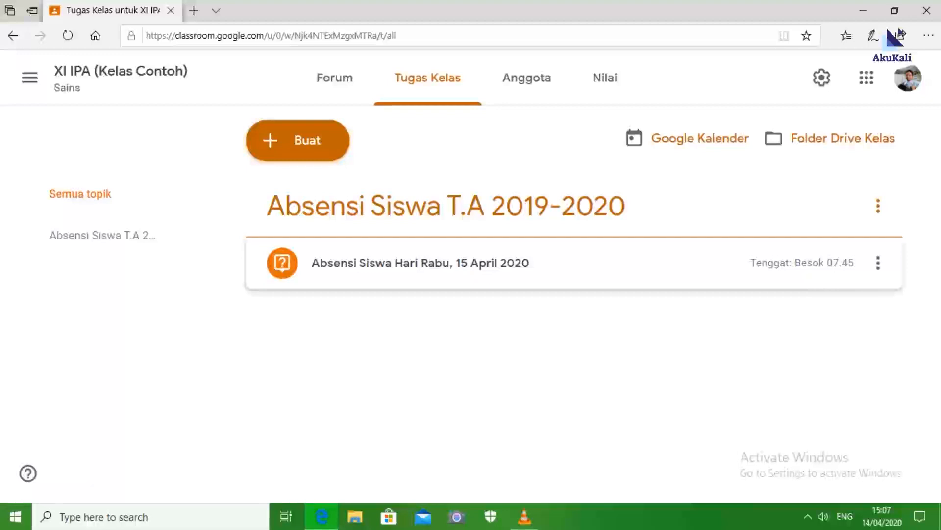
# - Add a classwork topic named "Keseimbangan dan Gerak Rotasi"
pyautogui.click(298, 141)
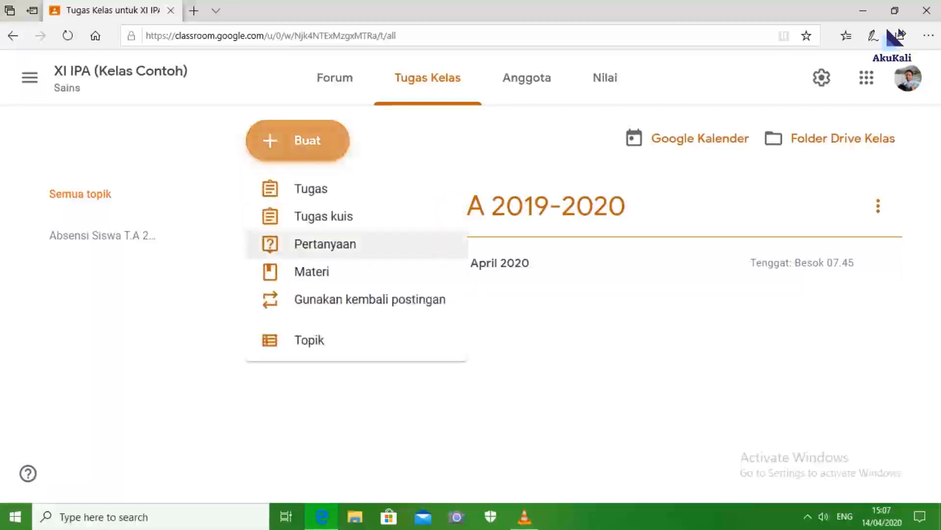
pyautogui.press('Escape')
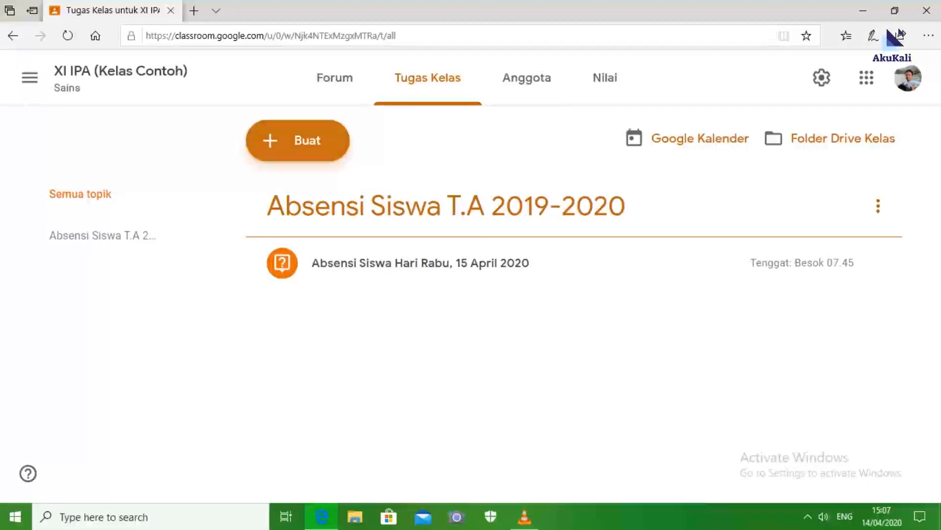
pyautogui.click(297, 140)
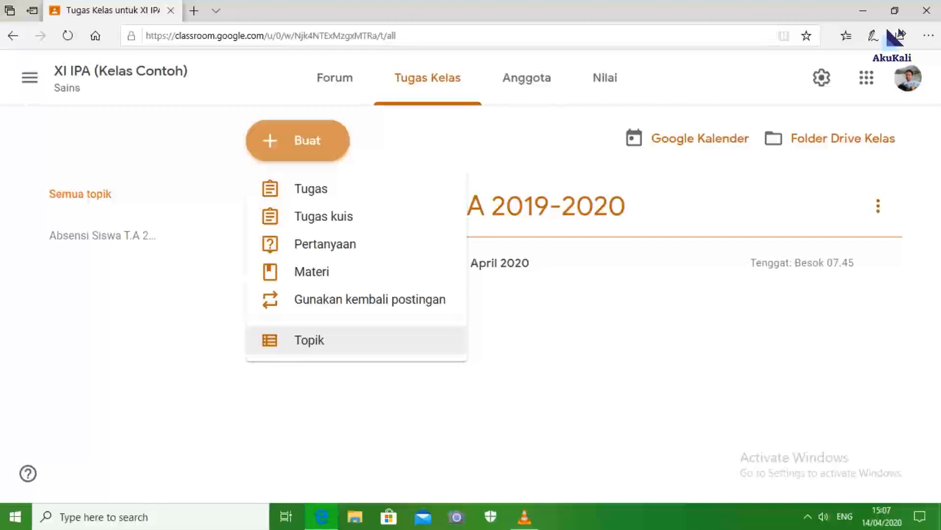
pyautogui.press('Return')
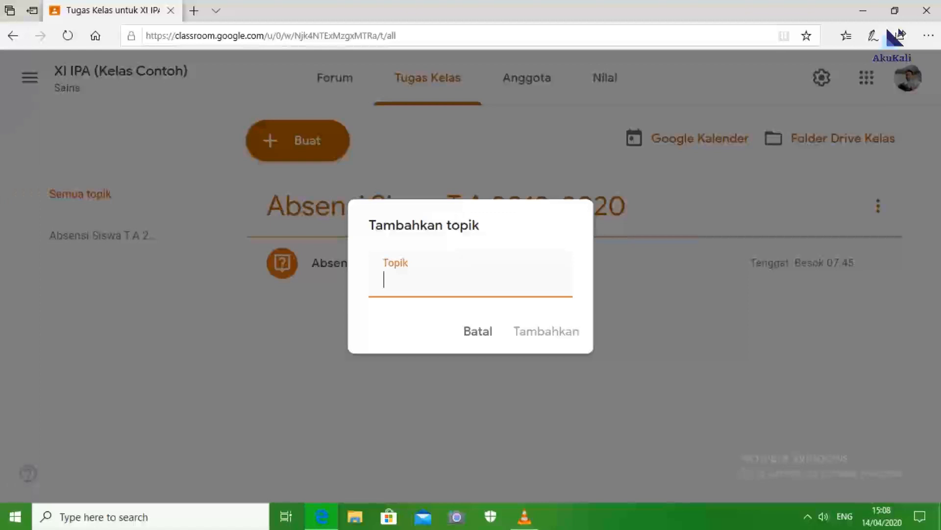
pyautogui.write('kE')
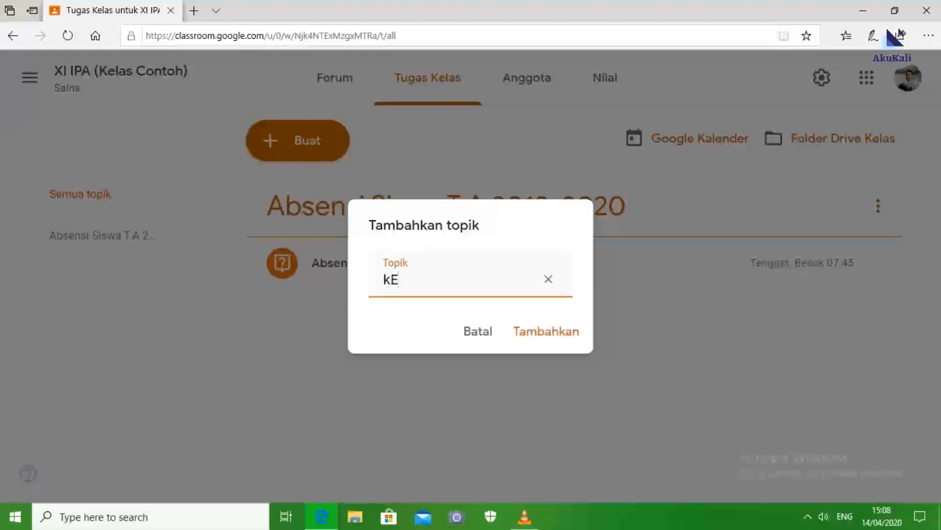
pyautogui.press('BackSpace')
pyautogui.press('BackSpace')
pyautogui.write('k')
pyautogui.press('BackSpace')
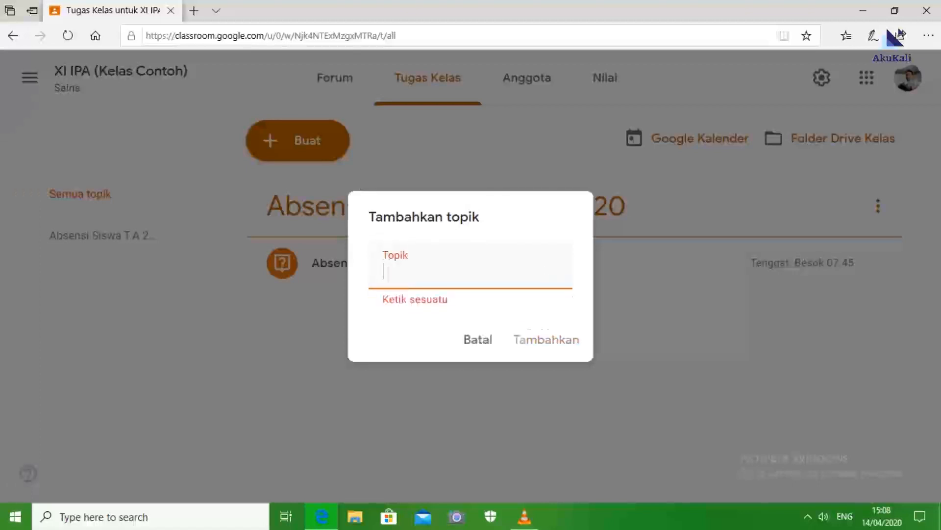
pyautogui.write('Keseim')
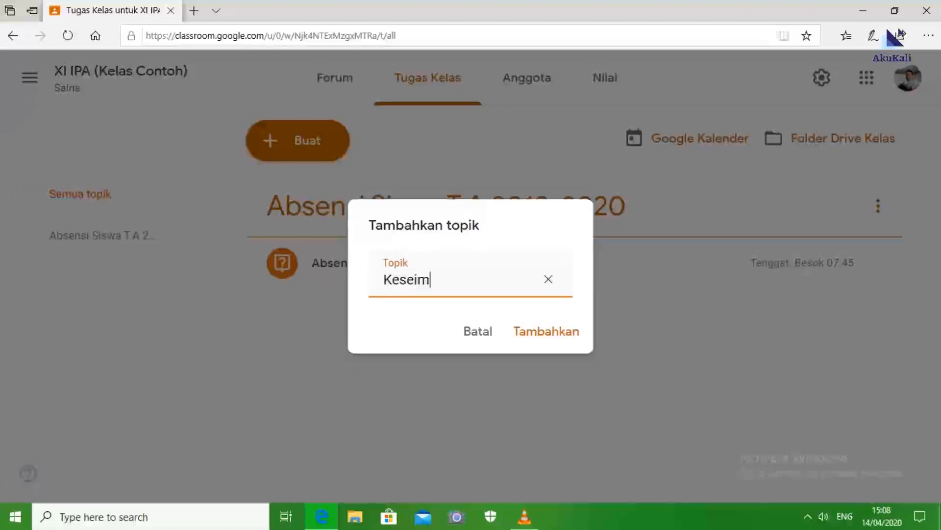
pyautogui.write('bangan')
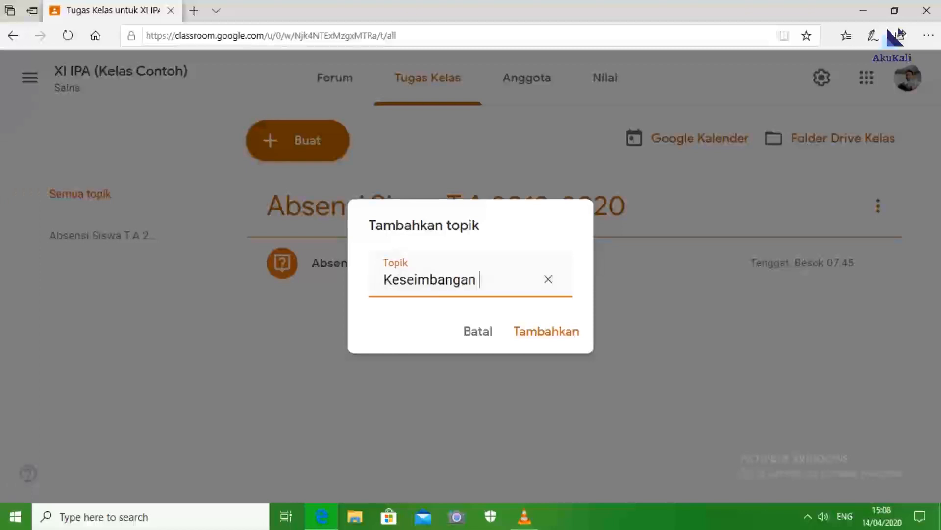
pyautogui.write('dan Gerak')
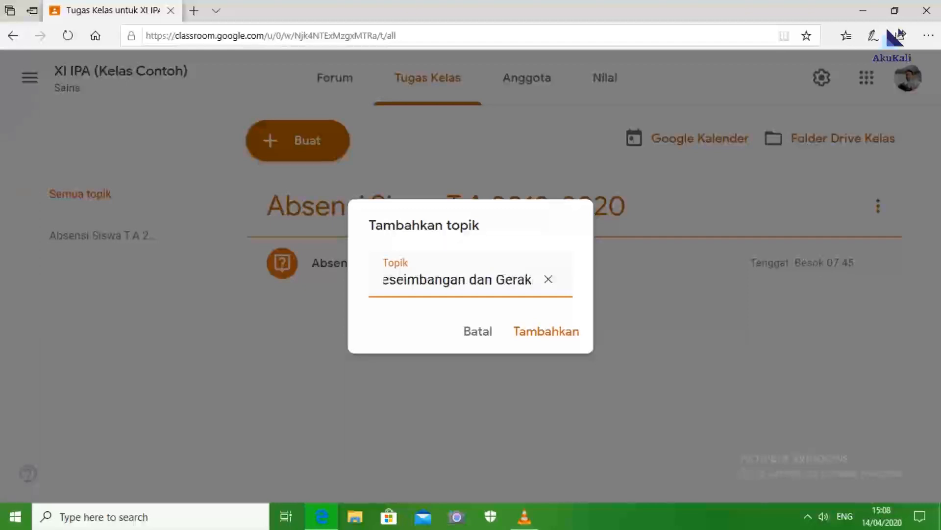
pyautogui.write(' Rotasi')
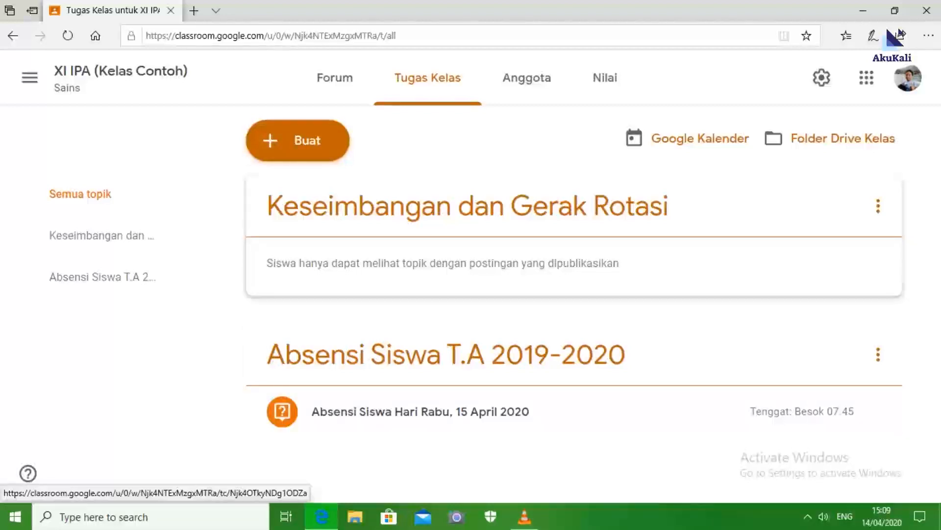
# - Add another classwork topic named "Elastisitas dan Hukum Hooke"
pyautogui.click(298, 140)
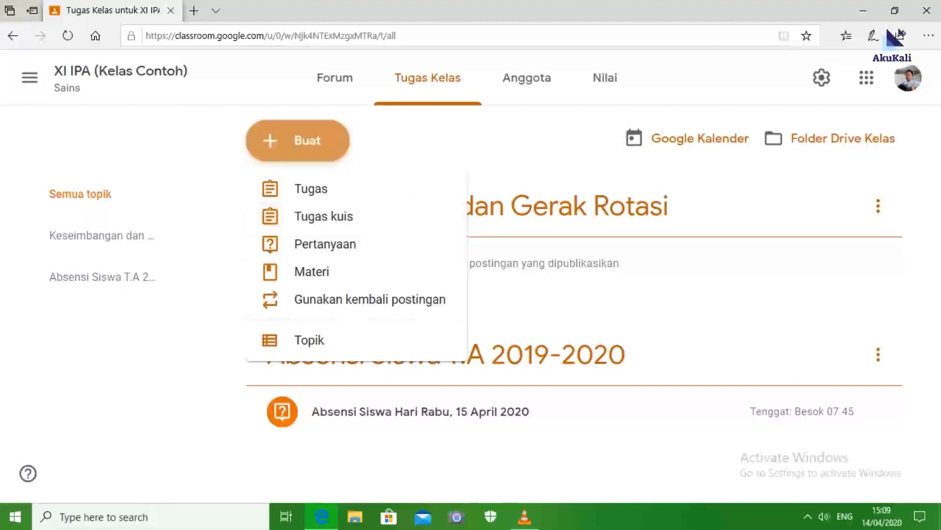
pyautogui.click(309, 339)
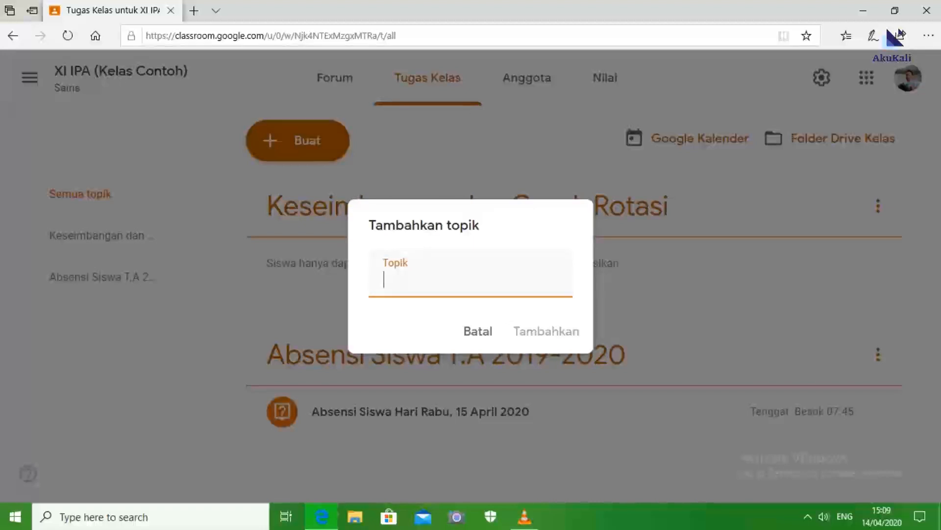
pyautogui.write('Elastisi')
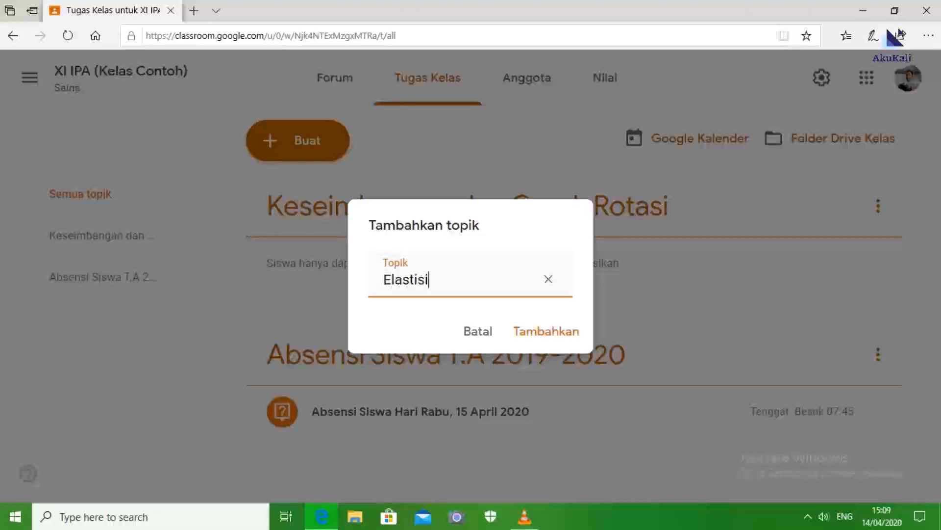
pyautogui.write('tas dan Huk')
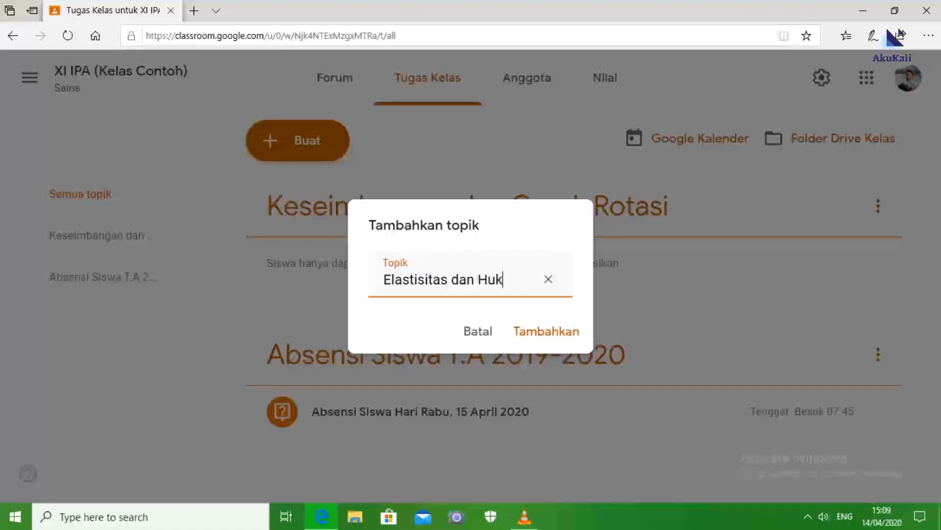
pyautogui.write('um Hookje')
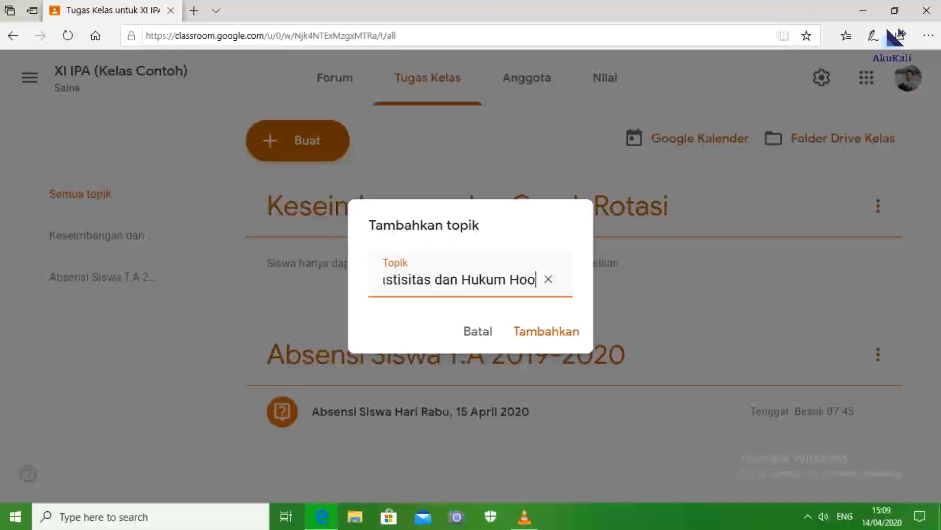
pyautogui.press('BackSpace')
pyautogui.press('BackSpace')
pyautogui.press('BackSpace')
pyautogui.press('BackSpace')
pyautogui.press('BackSpace')
pyautogui.press('BackSpace')
pyautogui.press('BackSpace')
pyautogui.write('Hooke')
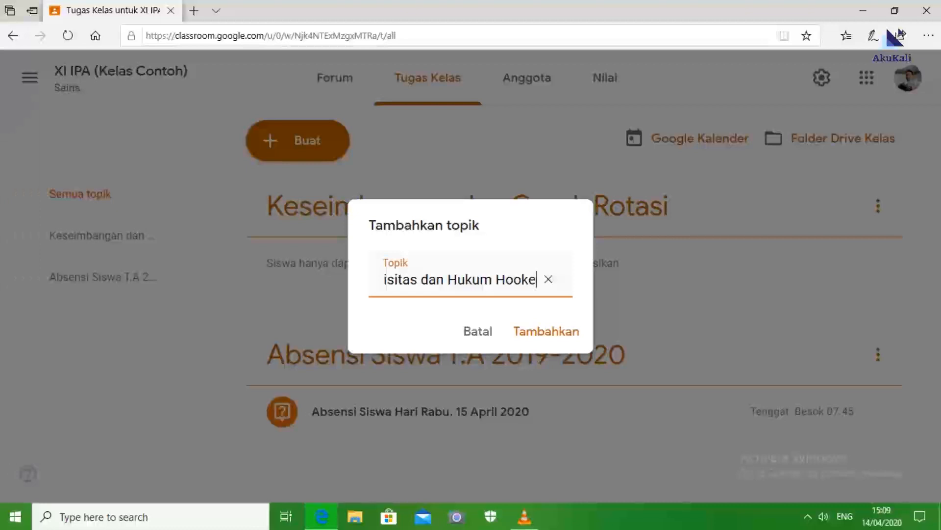
pyautogui.press('Return')
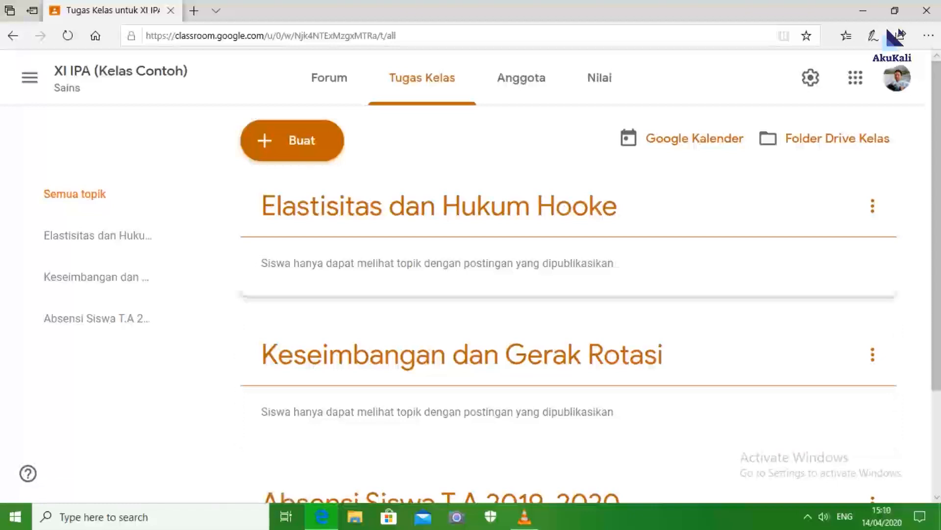
# - Create a new material post titled "Bahan Ajar Keseimbangan dan Gerak Rotasi"
pyautogui.click(292, 141)
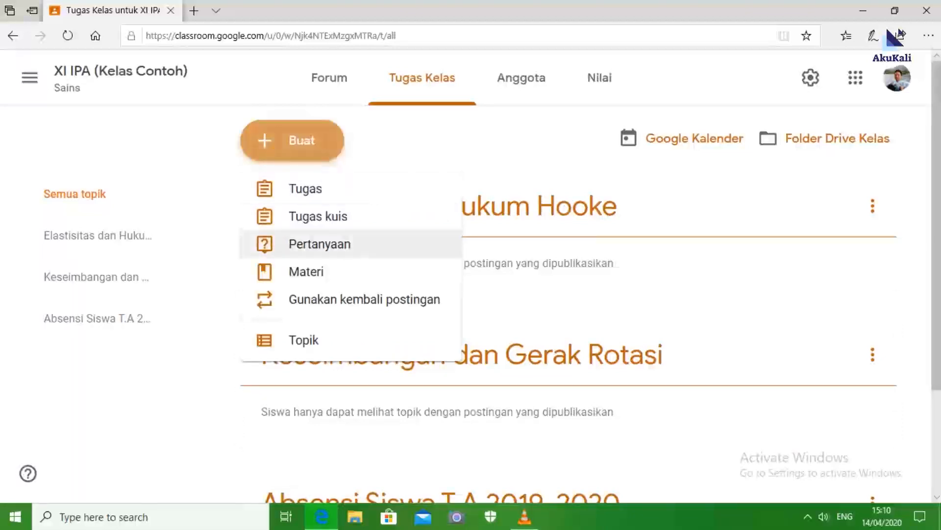
pyautogui.click(295, 272)
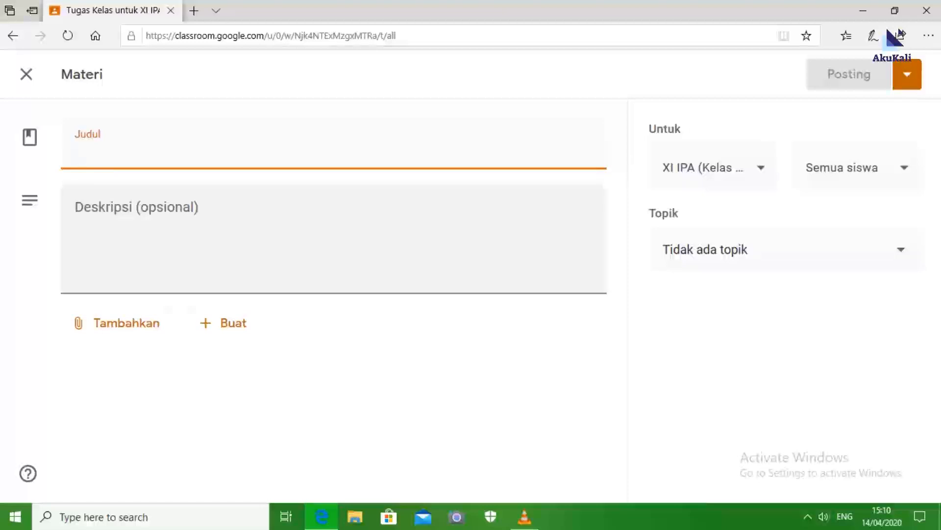
pyautogui.write('Bha')
pyautogui.press('BackSpace')
pyautogui.press('BackSpace')
pyautogui.write('ahan Ajar ')
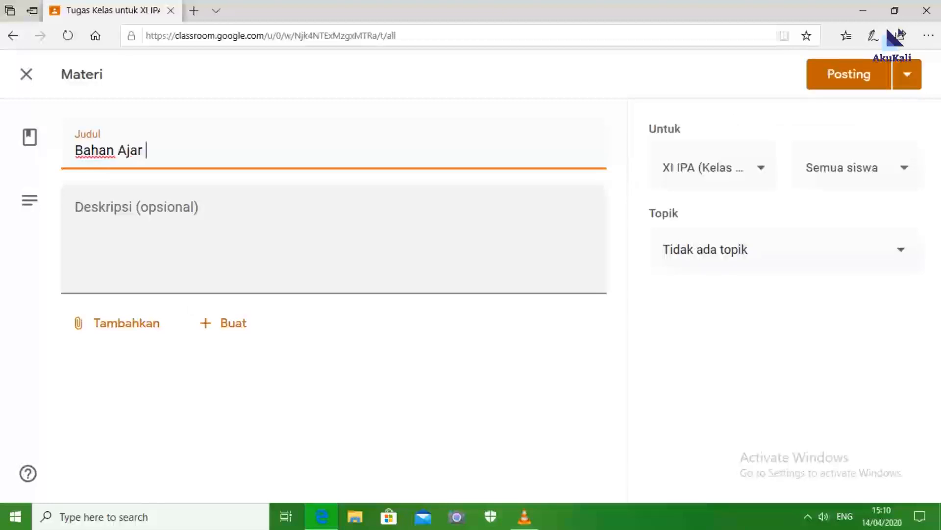
pyautogui.write('Kese')
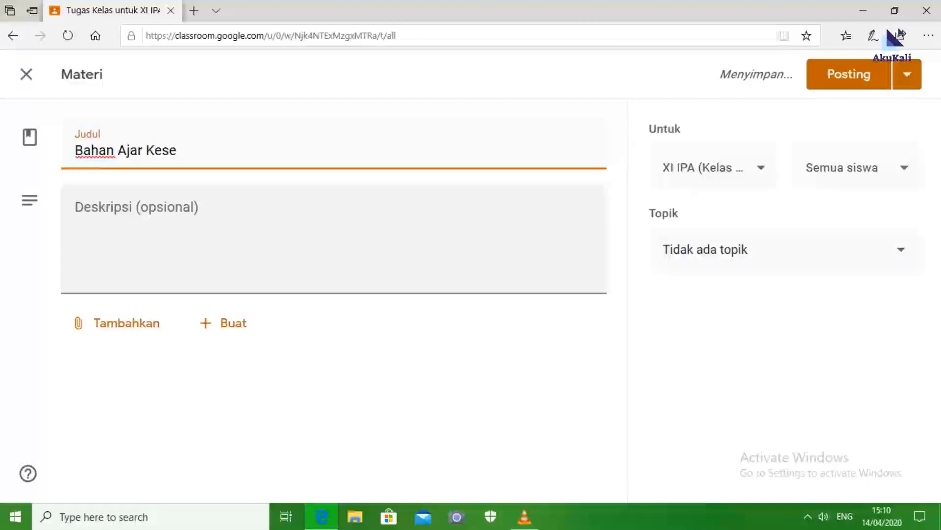
pyautogui.write('imbangan dan Gerak Rotas')
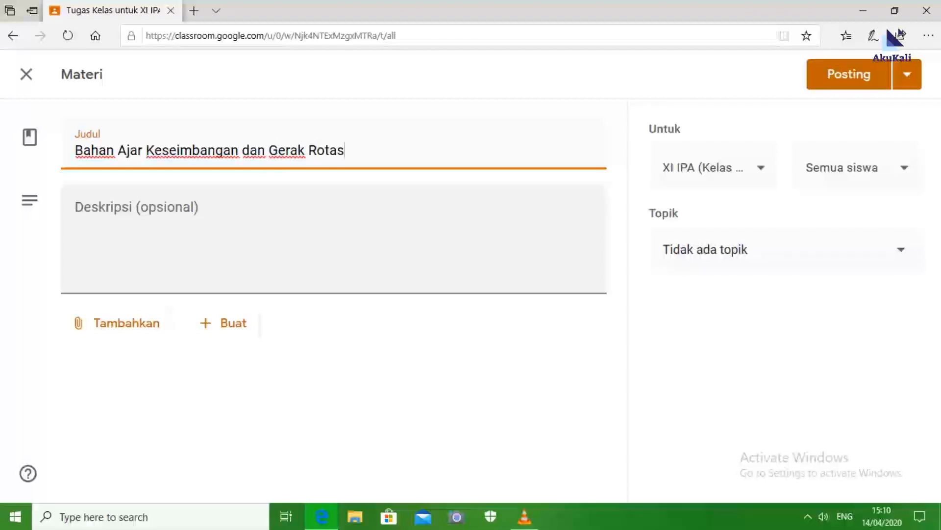
pyautogui.write('i')
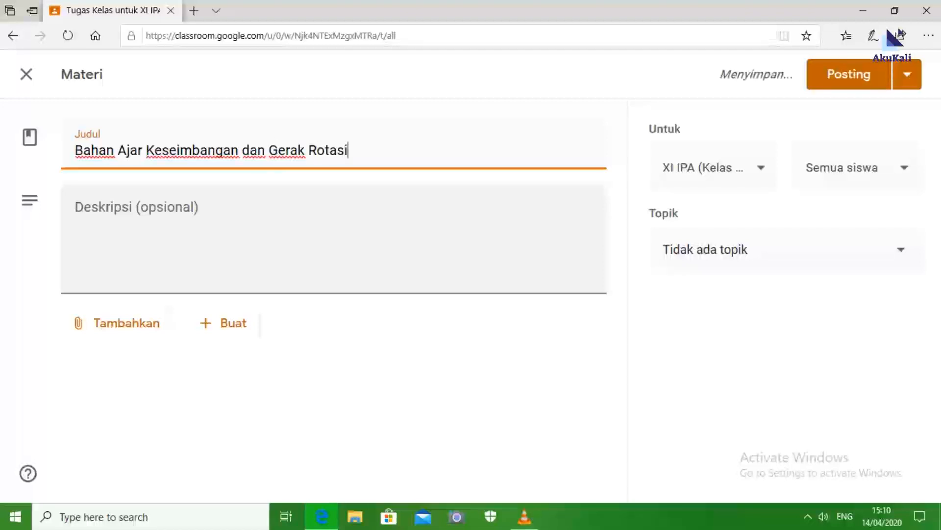
# - Enter the description "Ini adalah bahan ajar" for the material, with a capital first letter
pyautogui.press('Tab')
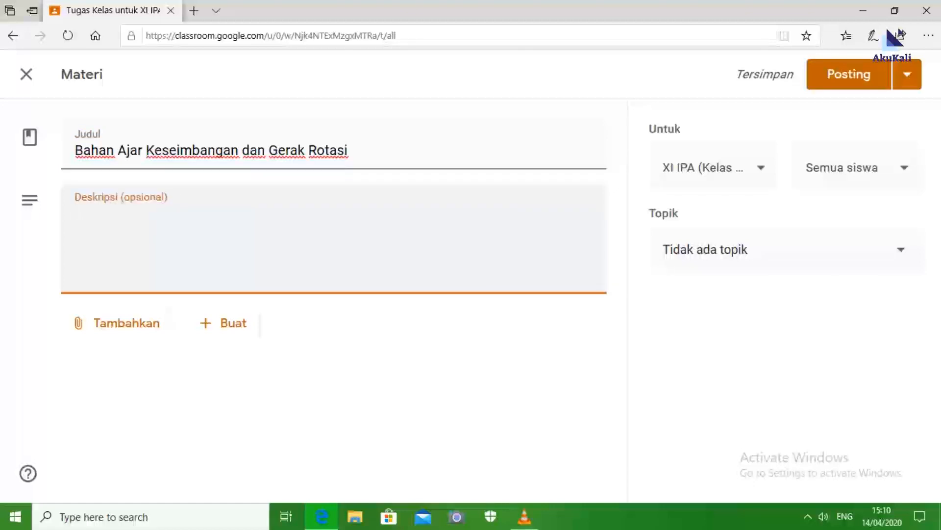
pyautogui.write('ini adalah')
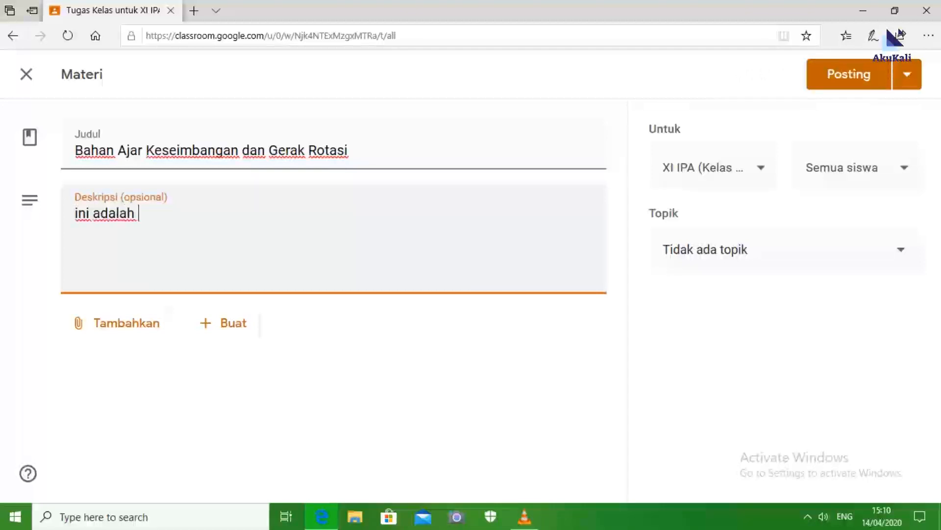
pyautogui.write(' bahan ajar')
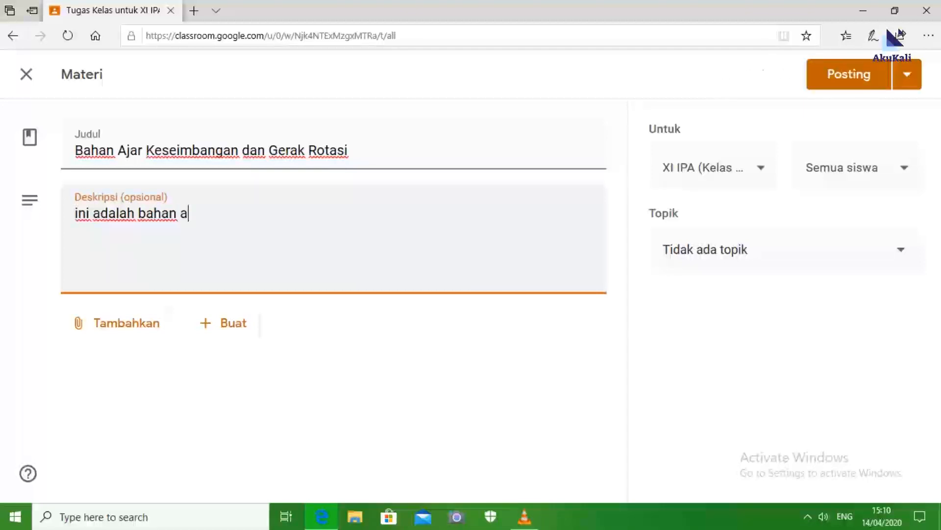
pyautogui.press('Left')
pyautogui.press('Left')
pyautogui.press('Left')
pyautogui.press('Left')
pyautogui.press('Left')
pyautogui.press('Left')
pyautogui.press('Left')
pyautogui.press('Left')
pyautogui.press('Left')
pyautogui.press('Left')
pyautogui.press('Left')
pyautogui.press('Left')
pyautogui.press('Left')
pyautogui.press('Left')
pyautogui.press('Left')
pyautogui.press('Left')
pyautogui.press('Left')
pyautogui.press('Left')
pyautogui.press('Left')
pyautogui.press('Left')
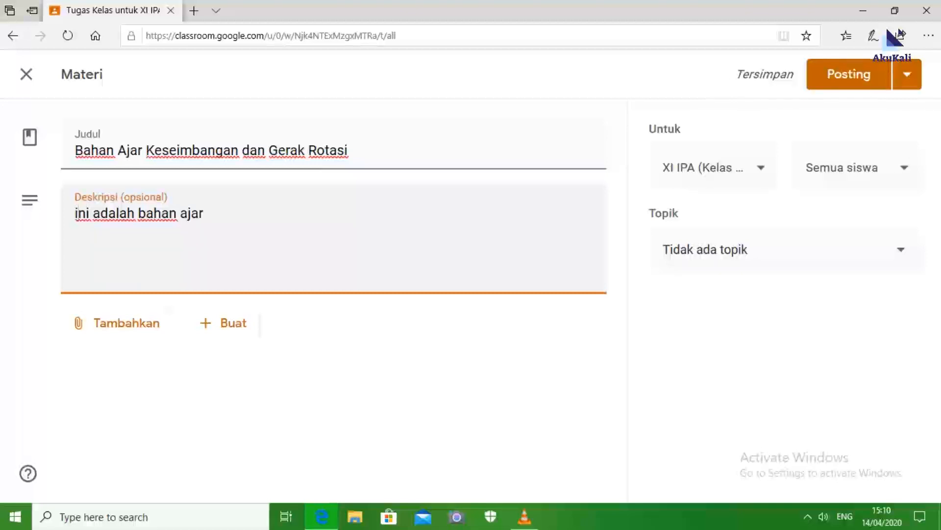
pyautogui.press('BackSpace')
pyautogui.write('I')
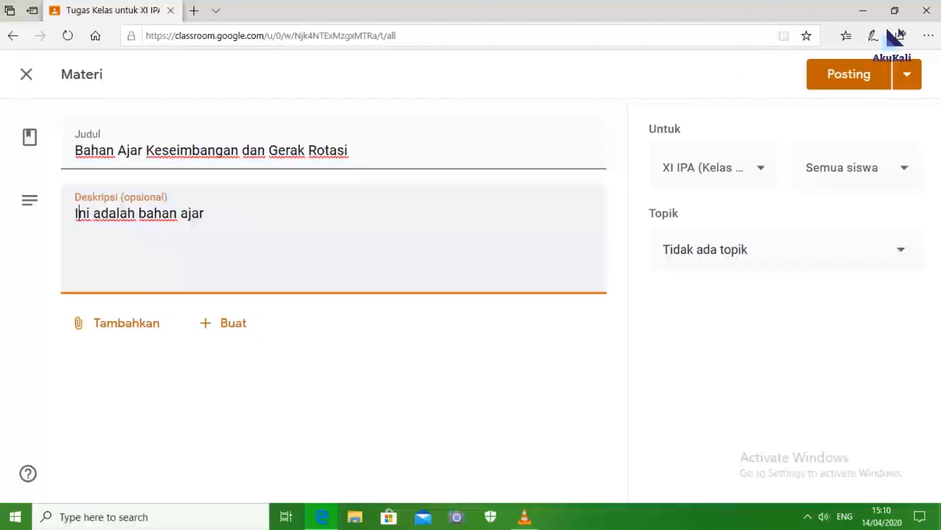
# - Extend the material's description to read "Ini adalah bahan ajar yang akan kita gunakan selama semester ini."
pyautogui.press('Right')
pyautogui.press('Right')
pyautogui.press('Right')
pyautogui.press('Right')
pyautogui.press('Right')
pyautogui.press('Right')
pyautogui.press('Right')
pyautogui.press('Right')
pyautogui.press('Right')
pyautogui.press('Right')
pyautogui.press('Right')
pyautogui.press('Right')
pyautogui.press('Right')
pyautogui.press('Right')
pyautogui.press('Right')
pyautogui.press('Right')
pyautogui.press('Right')
pyautogui.press('Right')
pyautogui.press('Right')
pyautogui.press('Right')
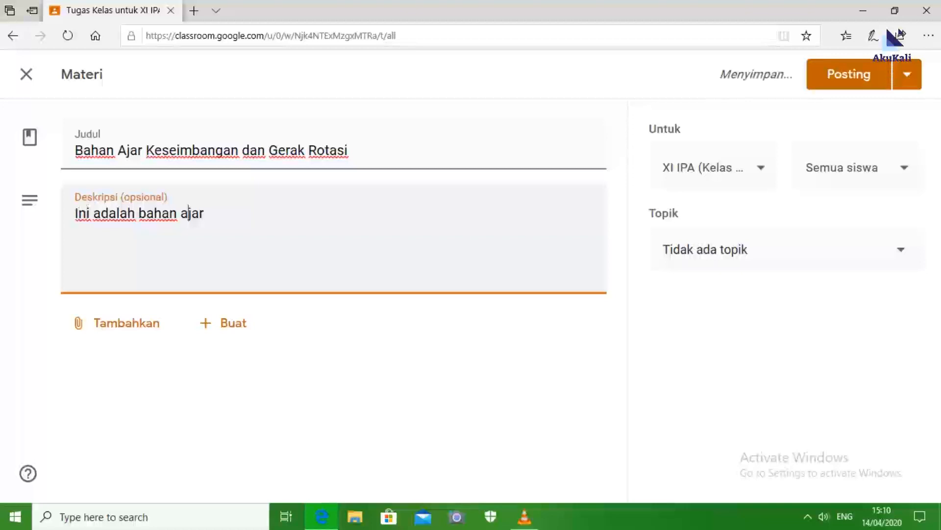
pyautogui.write('.')
pyautogui.press('BackSpace')
pyautogui.press('BackSpace')
pyautogui.write('YAN')
pyautogui.press('Home')
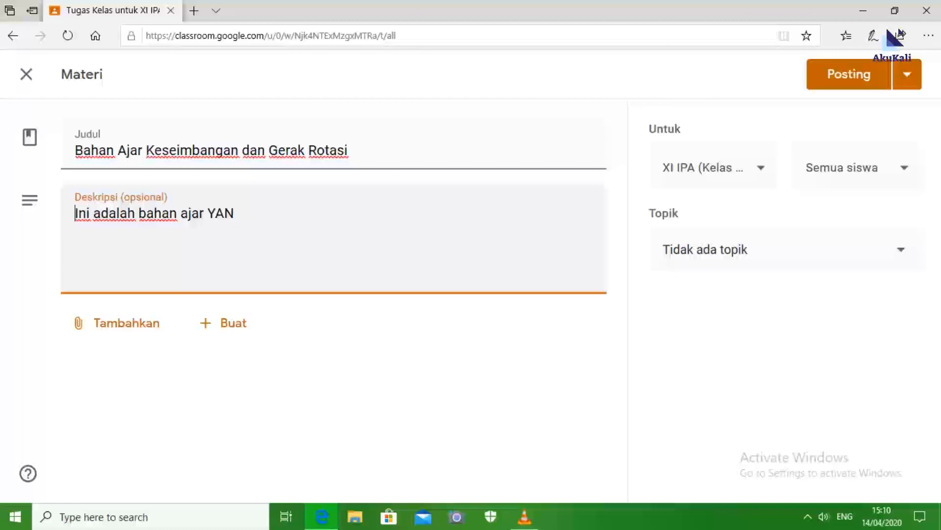
pyautogui.press('End')
pyautogui.press('BackSpace')
pyautogui.press('BackSpace')
pyautogui.press('BackSpace')
pyautogui.press('BackSpace')
pyautogui.write('yang akan kit')
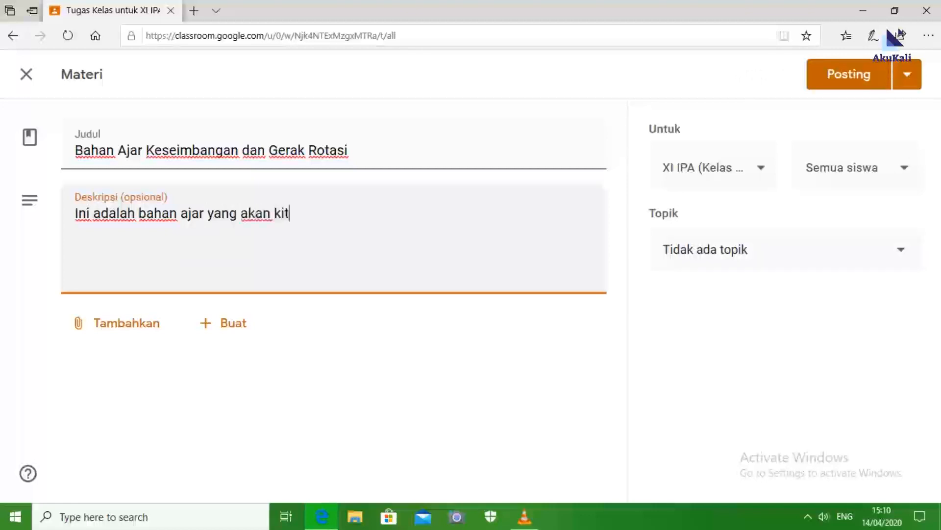
pyautogui.write('a gunakan ')
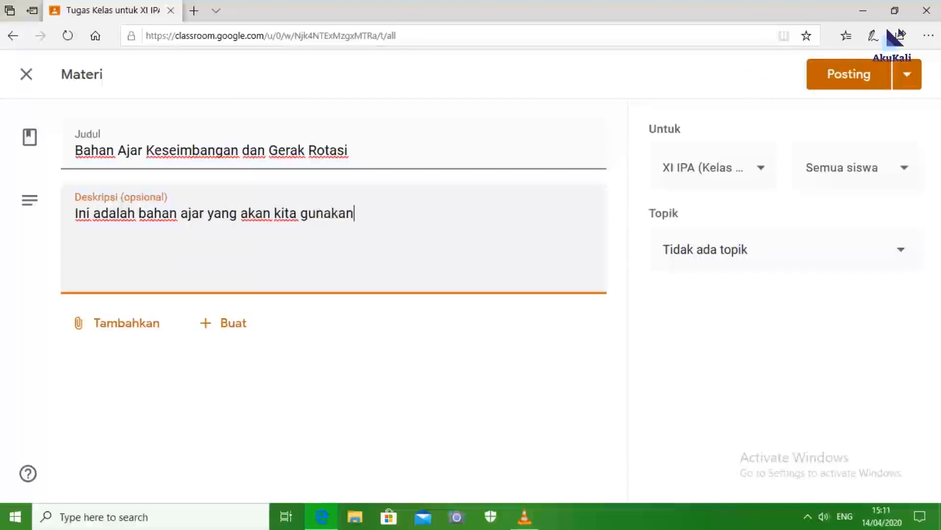
pyautogui.write('selama')
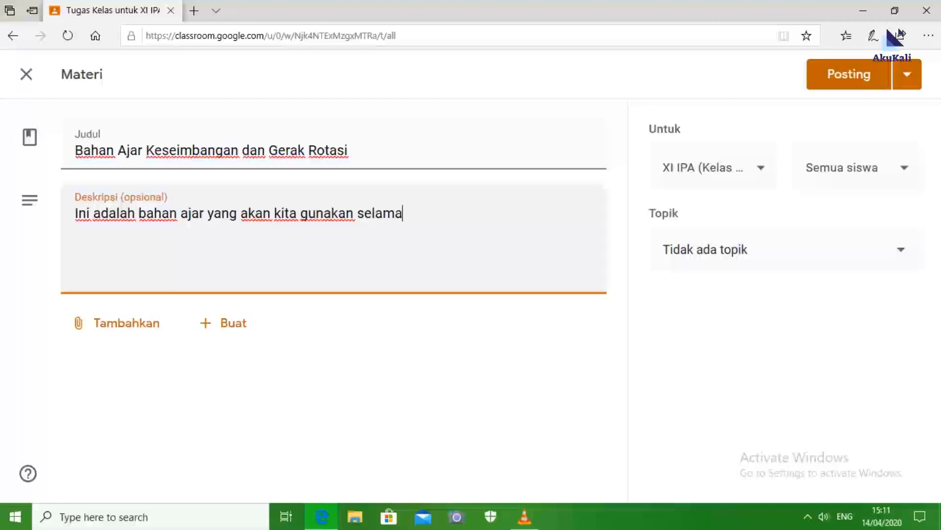
pyautogui.write(' semsester')
pyautogui.press('BackSpace')
pyautogui.press('BackSpace')
pyautogui.press('BackSpace')
pyautogui.press('BackSpace')
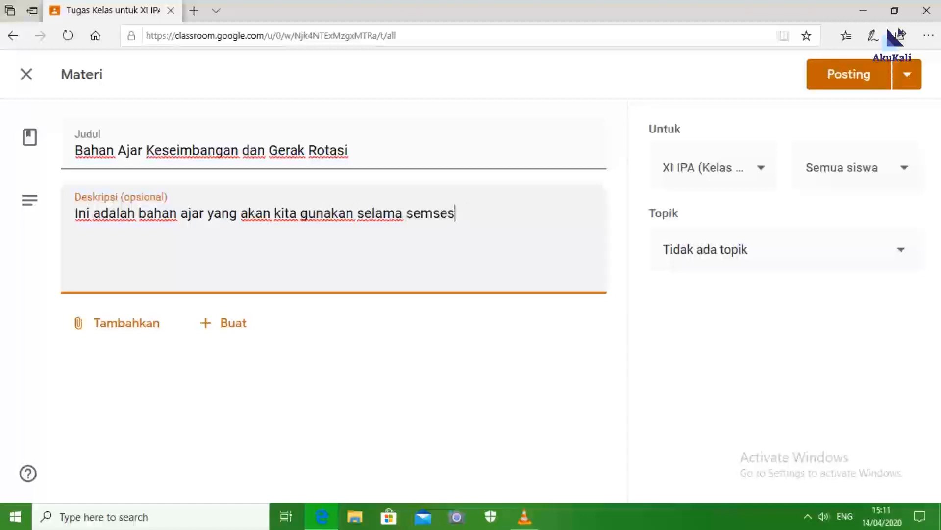
pyautogui.press('BackSpace')
pyautogui.press('BackSpace')
pyautogui.write('ester ini.')
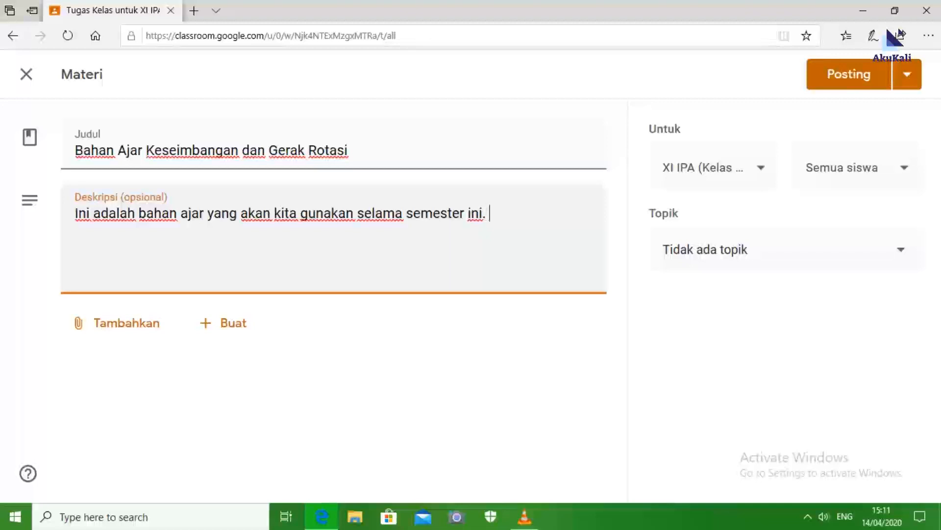
pyautogui.click(117, 323)
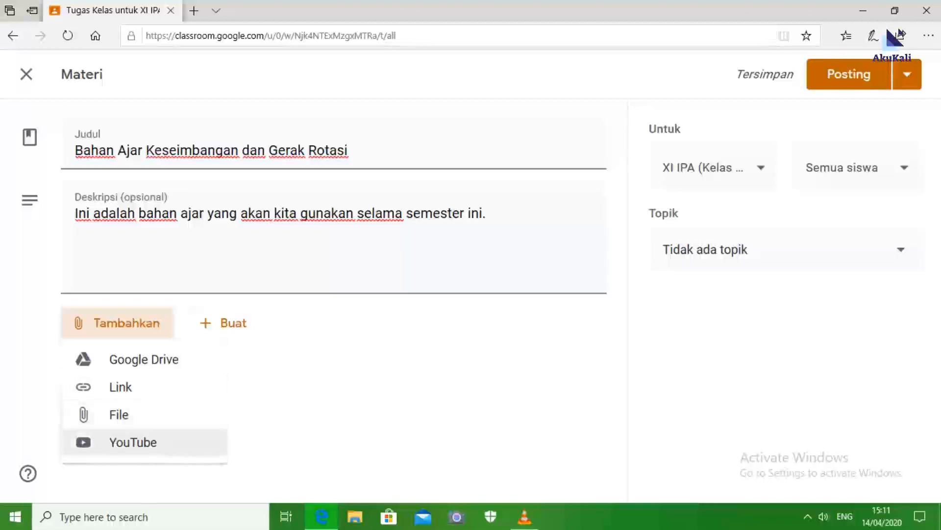
pyautogui.click(132, 442)
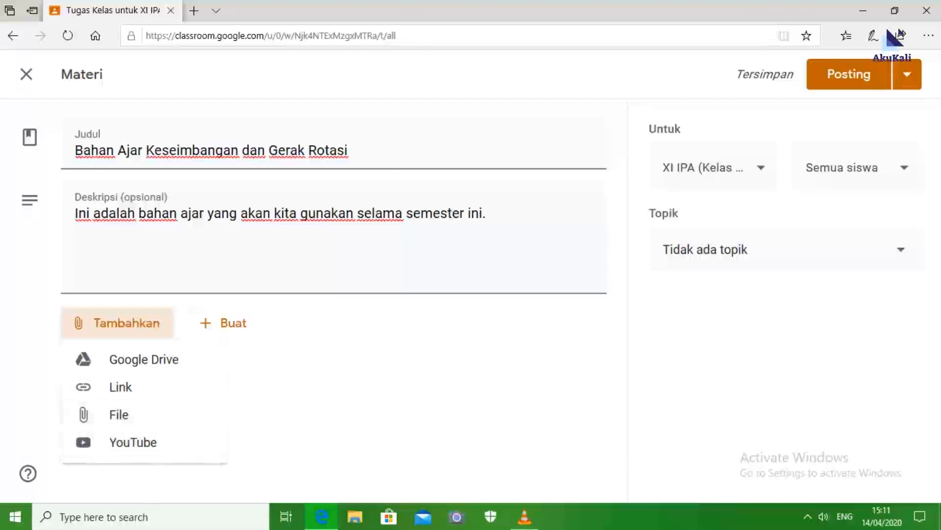
pyautogui.click(224, 322)
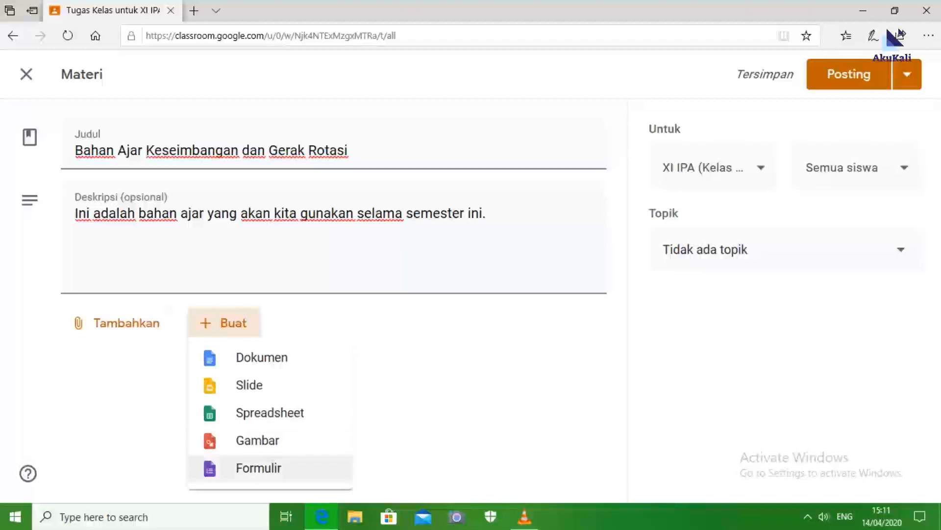
pyautogui.press('Return')
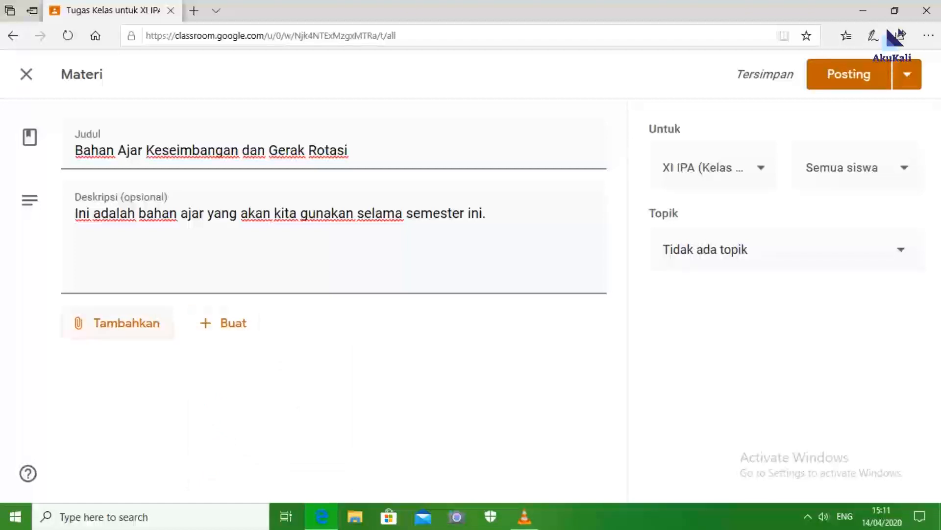
# - Attach the file "Keseimbangan dan Gerak Rotasi .pdf" from the computer to the material
pyautogui.press('Return')
pyautogui.press('Down')
pyautogui.press('Down')
pyautogui.press('Down')
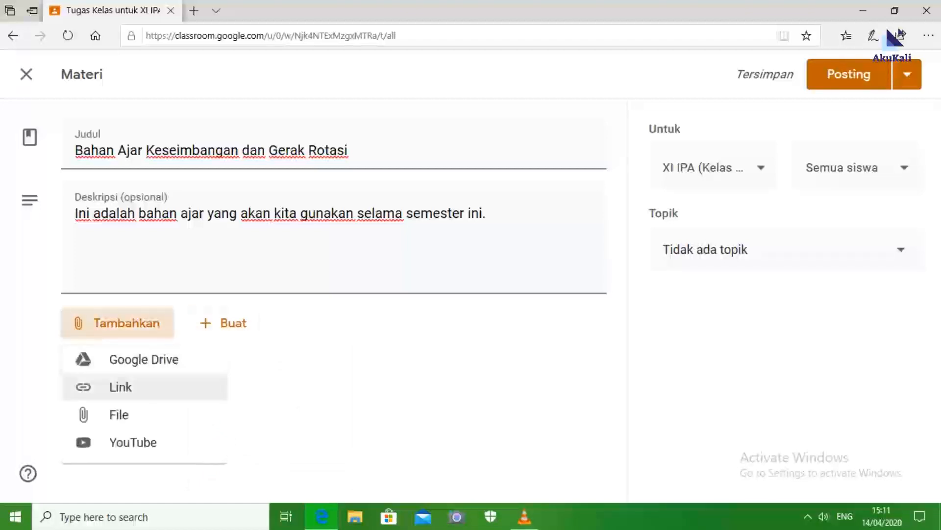
pyautogui.press('Return')
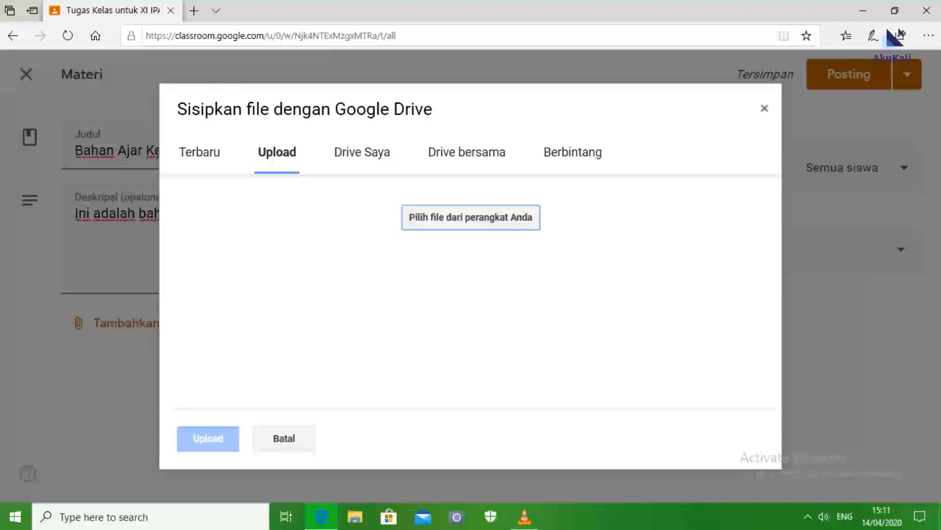
pyautogui.press('Return')
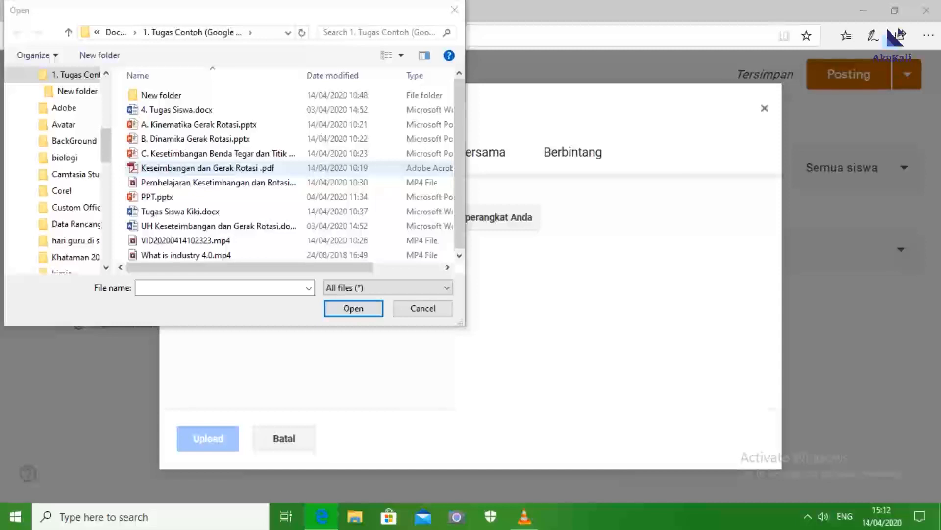
pyautogui.click(208, 168)
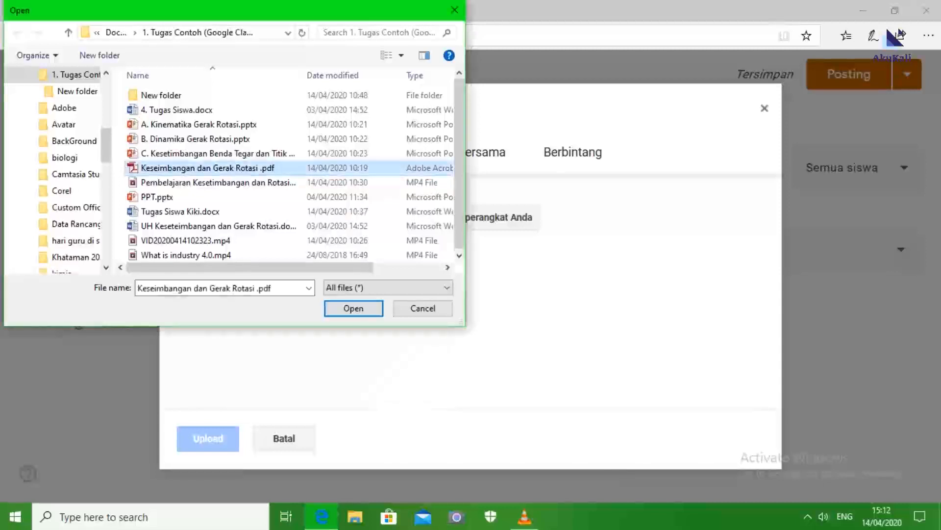
pyautogui.press('Return')
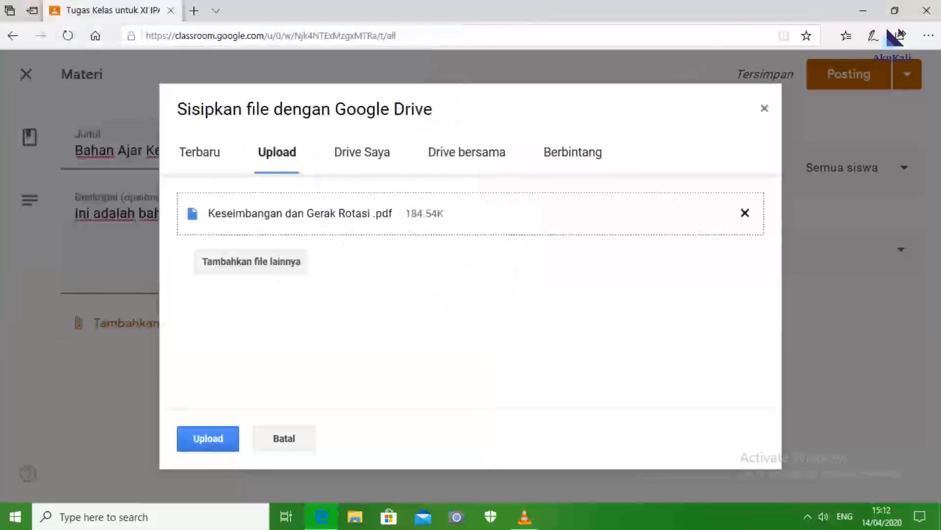
pyautogui.press('Return')
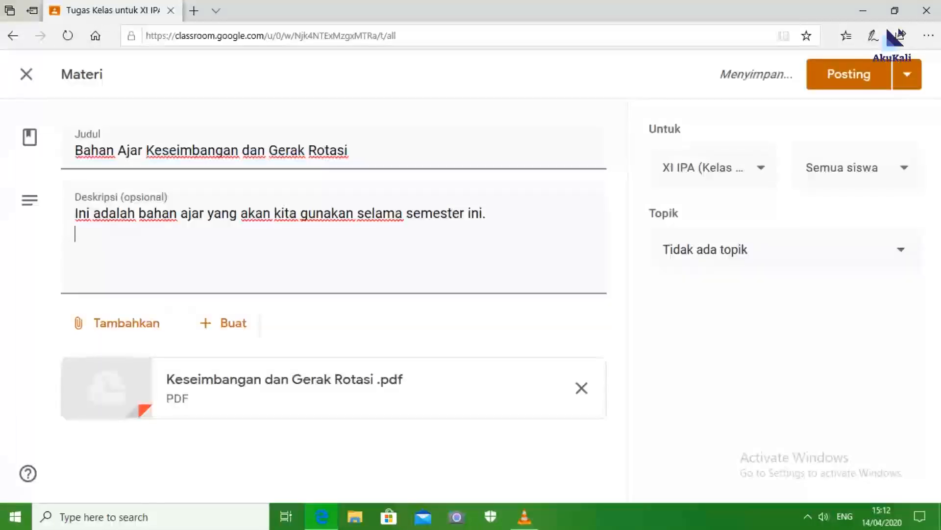
# - Assign the material to the topic "Keseimbangan dan Gerak Rotasi" and post it to the class
pyautogui.click(901, 249)
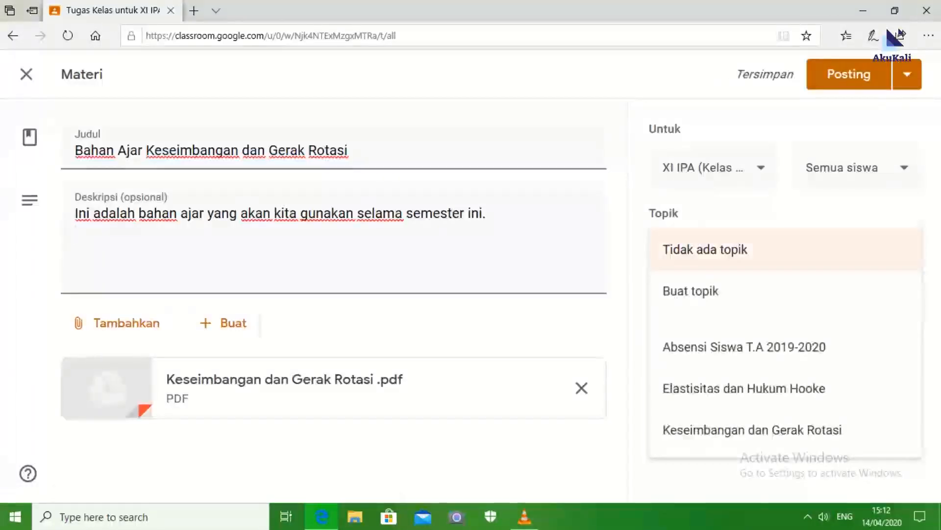
pyautogui.click(901, 250)
pyautogui.click(901, 250)
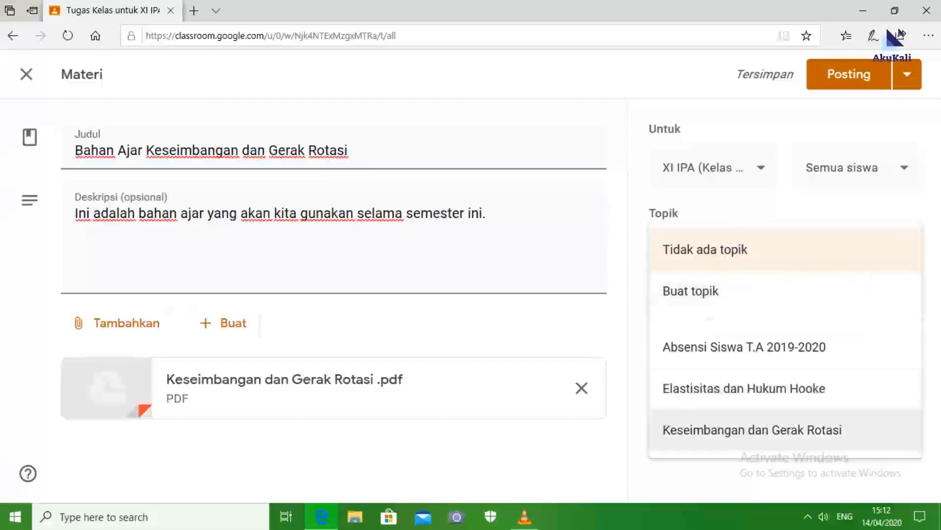
pyautogui.click(753, 429)
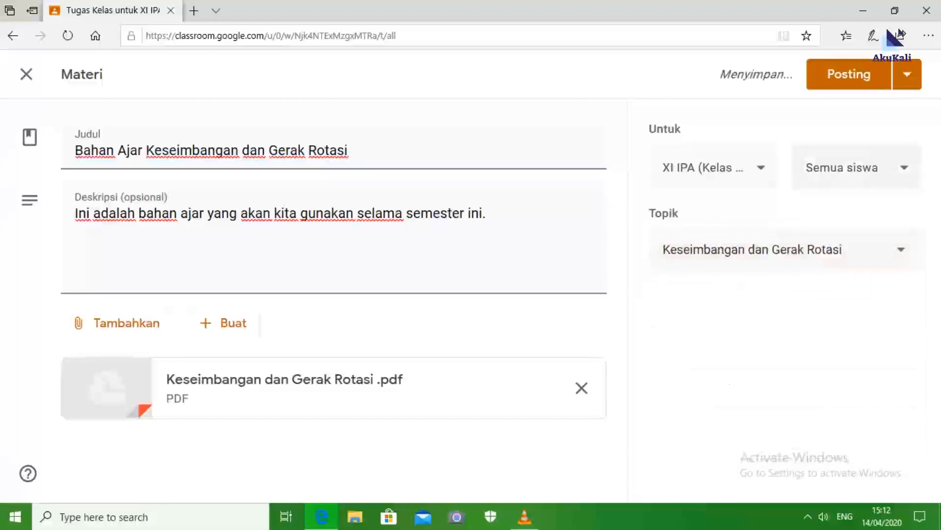
pyautogui.click(714, 168)
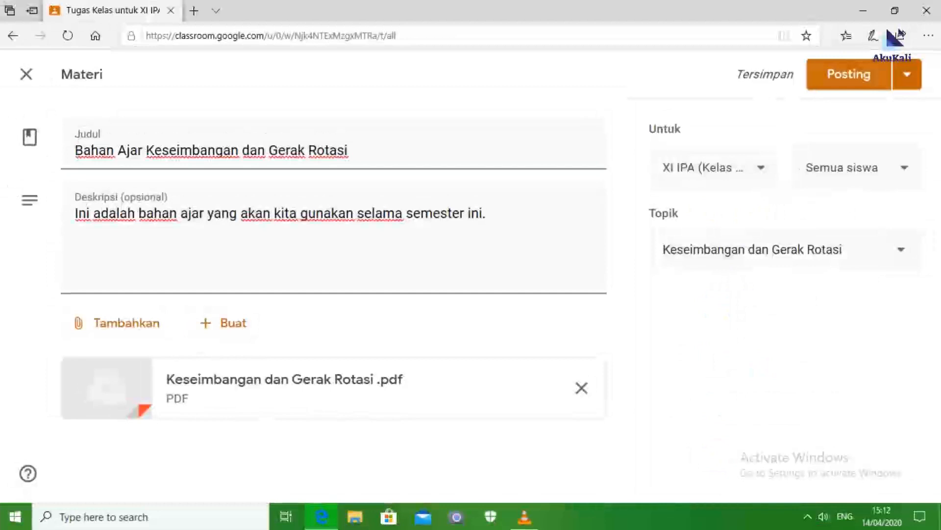
pyautogui.click(849, 75)
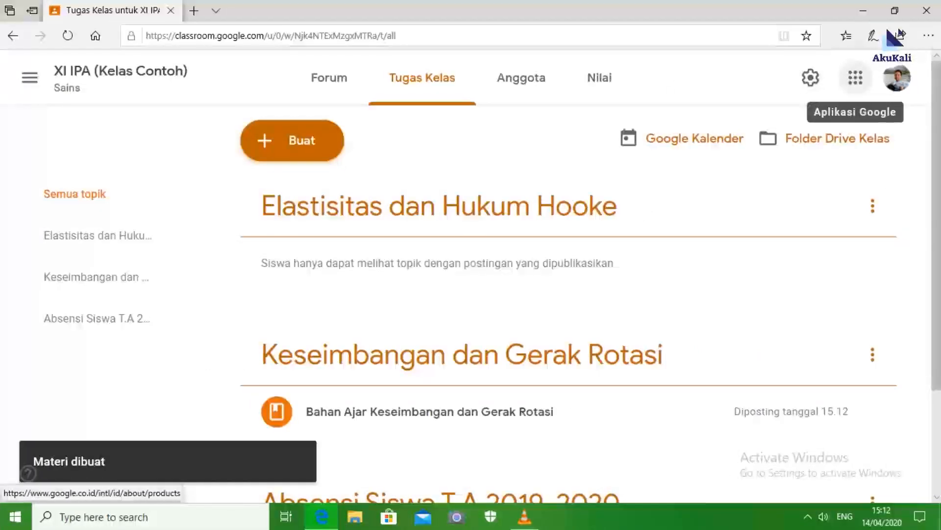
# - Create another material post titled "Materi Kinematika Gerak Rotasi"
pyautogui.scroll(-3, 490, 294)
pyautogui.scroll(2, 490, 294)
pyautogui.scroll(-2, 490, 294)
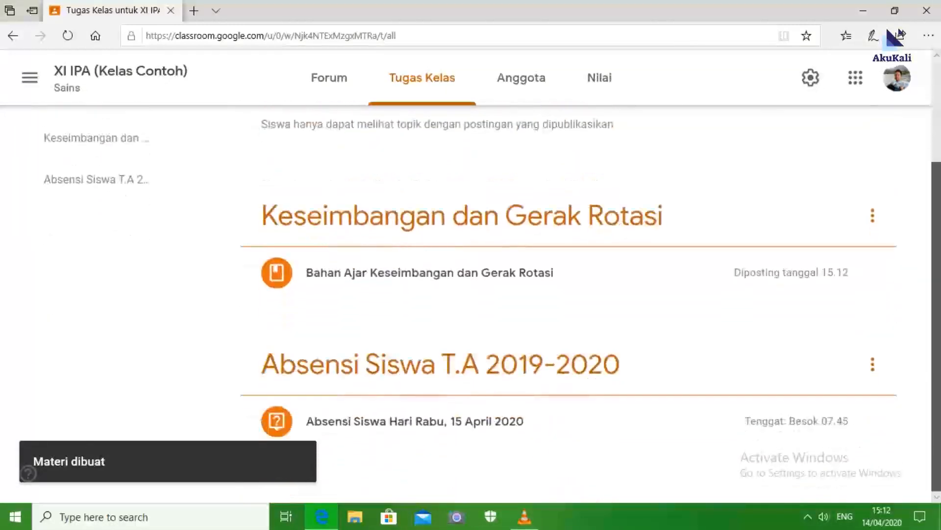
pyautogui.scroll(3, 490, 294)
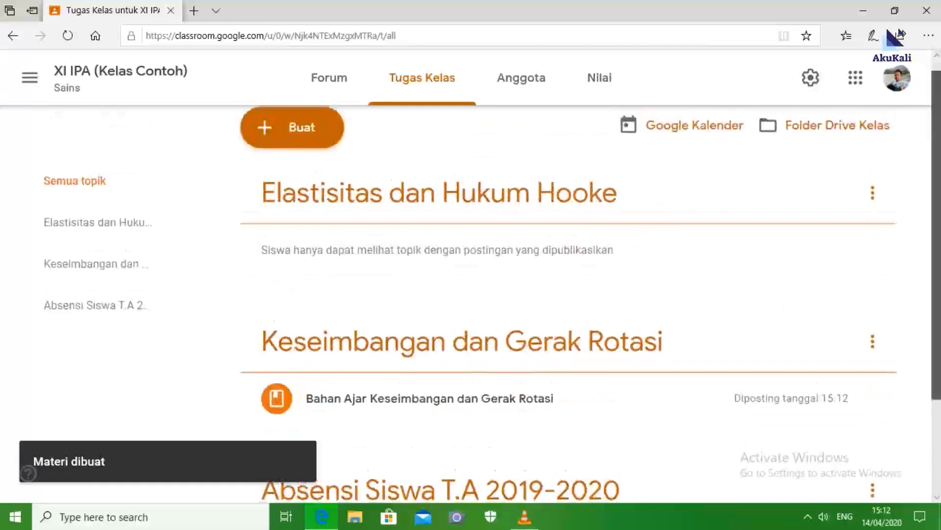
pyautogui.scroll(-1, 490, 294)
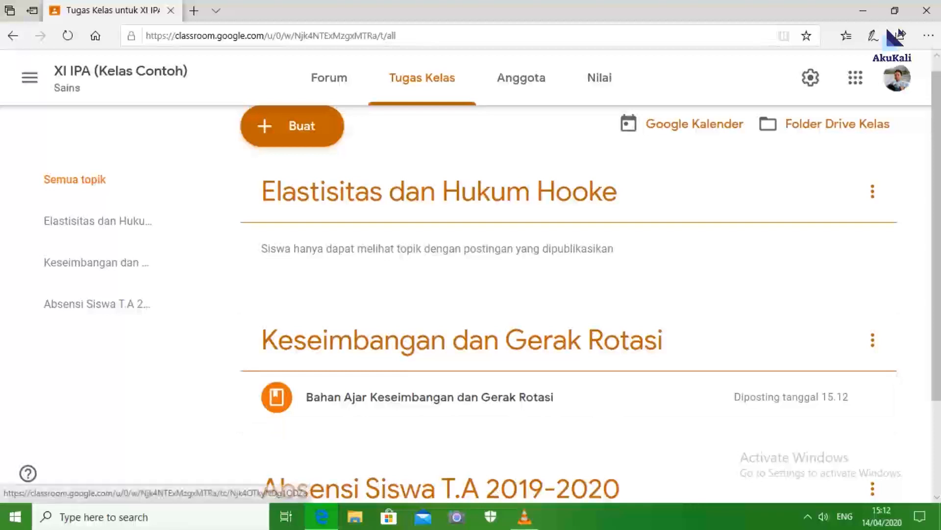
pyautogui.click(292, 126)
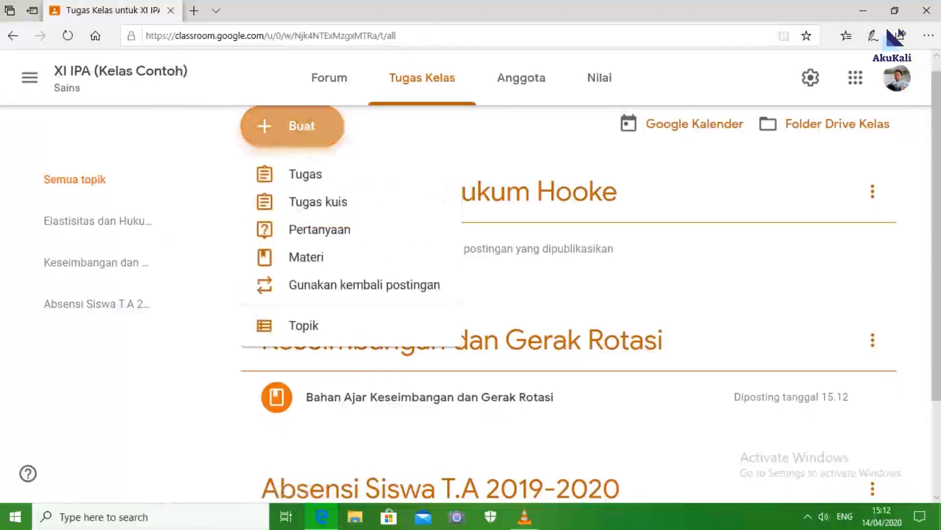
pyautogui.click(306, 257)
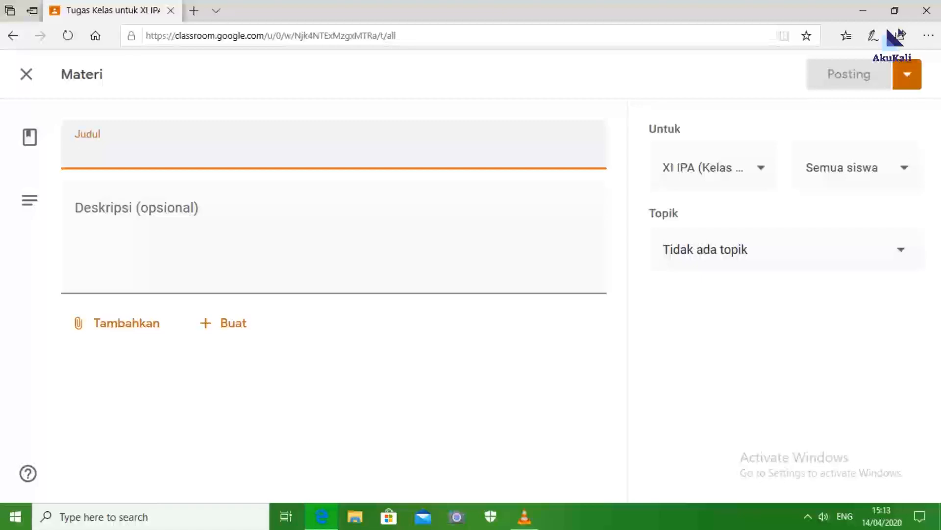
pyautogui.write('Materi ')
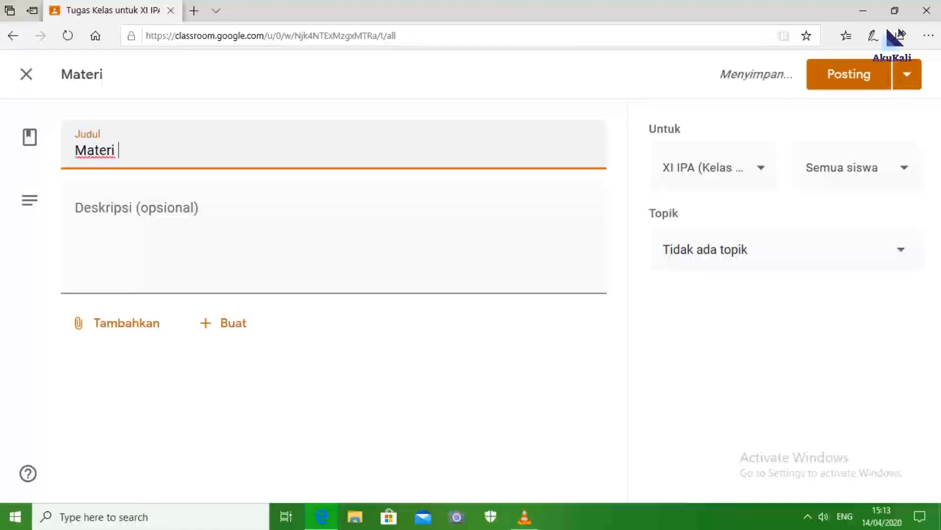
pyautogui.write('Kin')
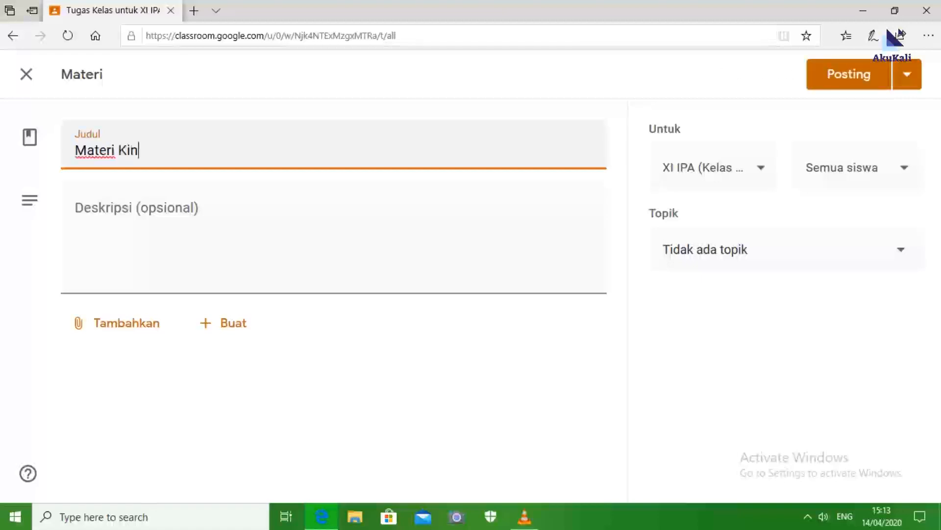
pyautogui.write('ematika Gerak Rotasi')
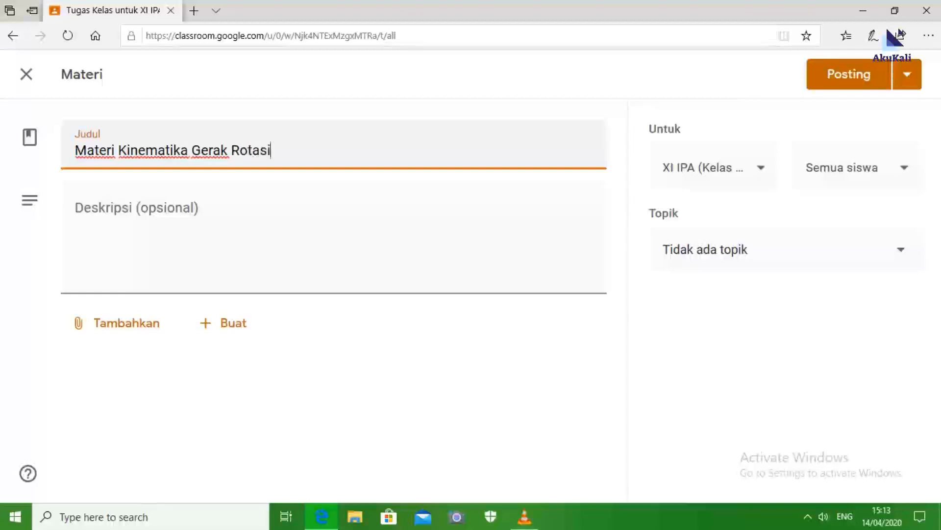
# - Enter the description "Di dalam materi ini, ada beberapa contoh soal dan aplikasi dari penerapan kinematika rotasi" for the material
pyautogui.press('Tab')
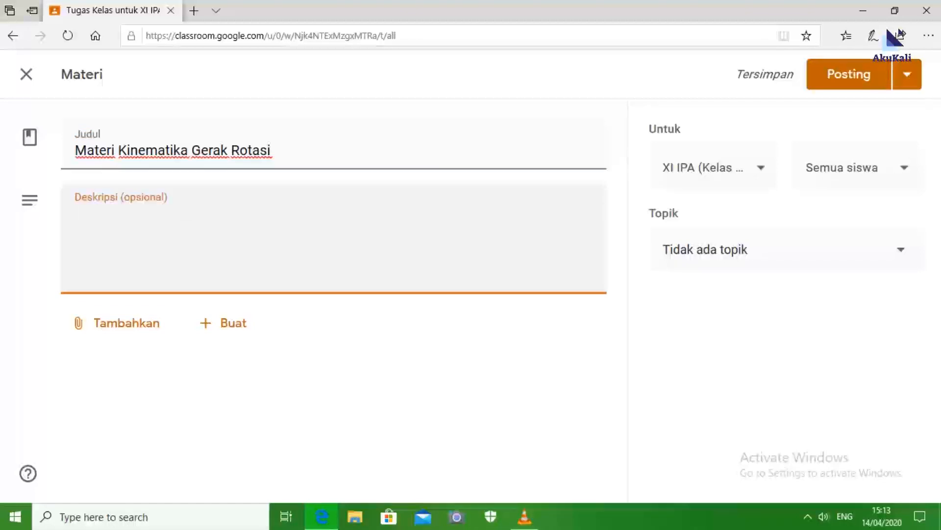
pyautogui.write('Di dalam ')
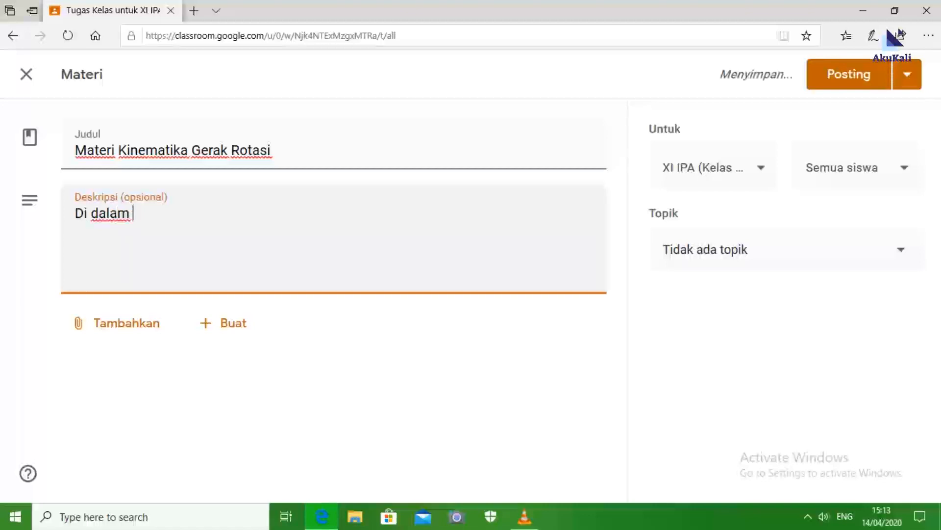
pyautogui.write('mate')
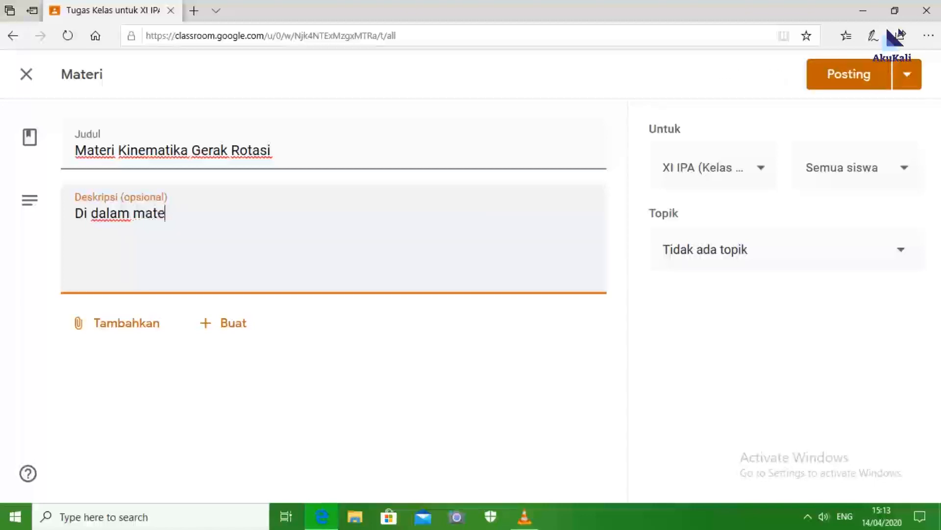
pyautogui.write('ri ini, ada beberapa ')
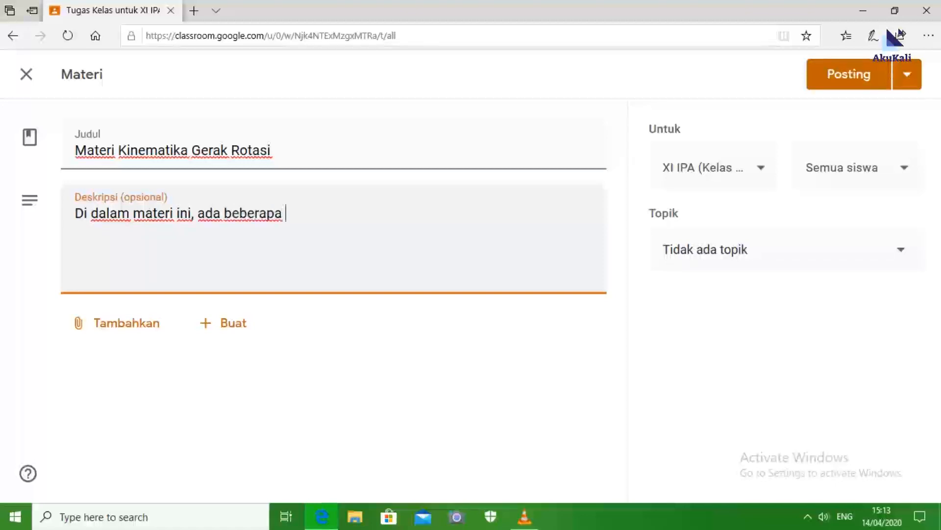
pyautogui.write('contoh soal da')
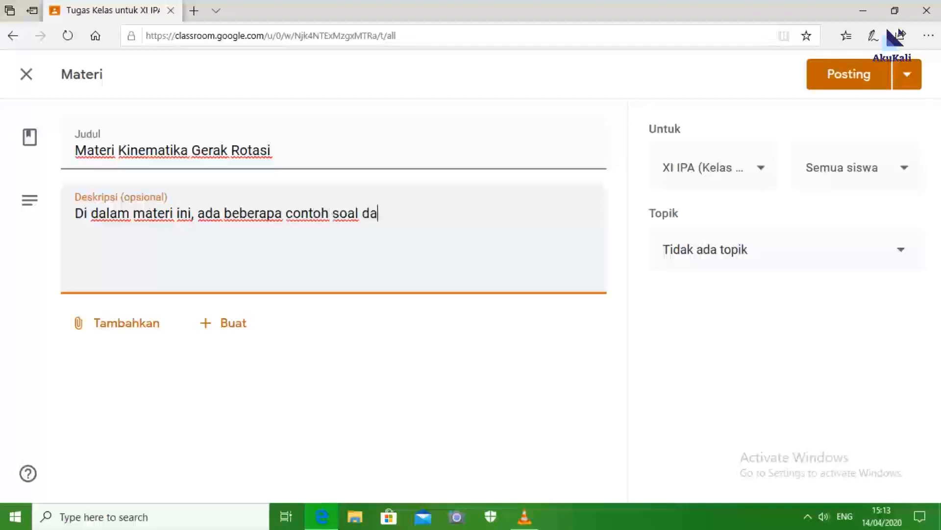
pyautogui.write('n aplika')
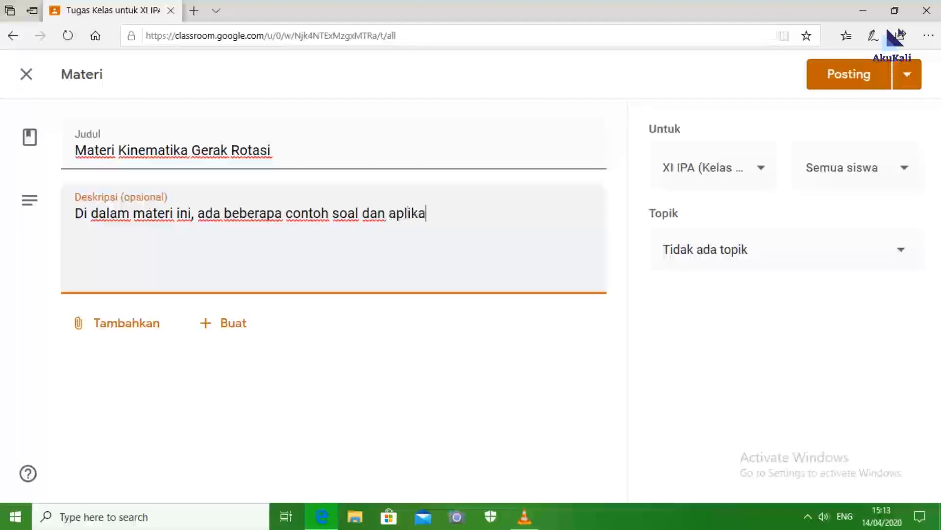
pyautogui.write('si dari')
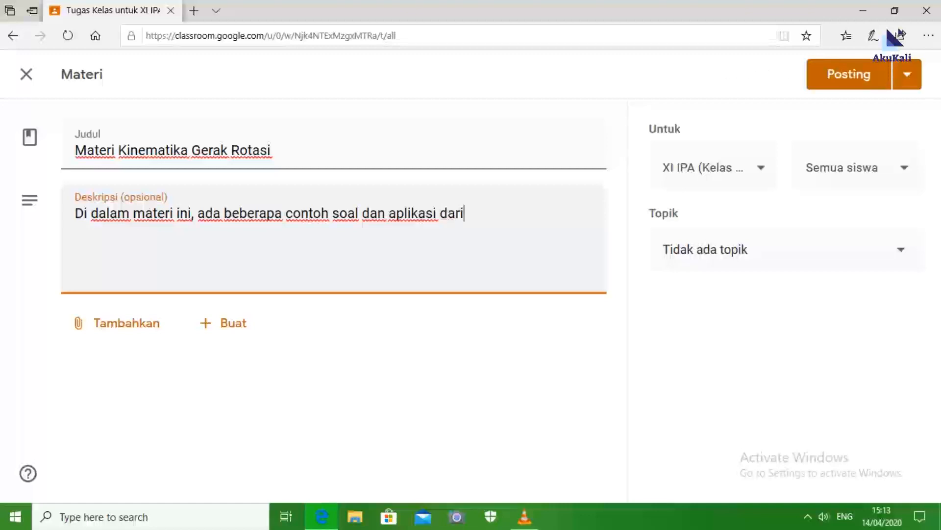
pyautogui.write(' penerapa')
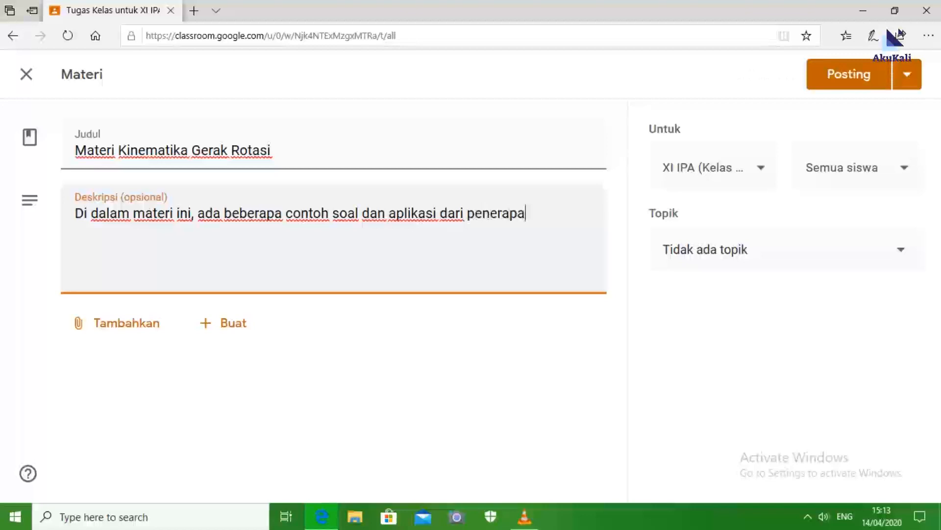
pyautogui.write('n kinematika ')
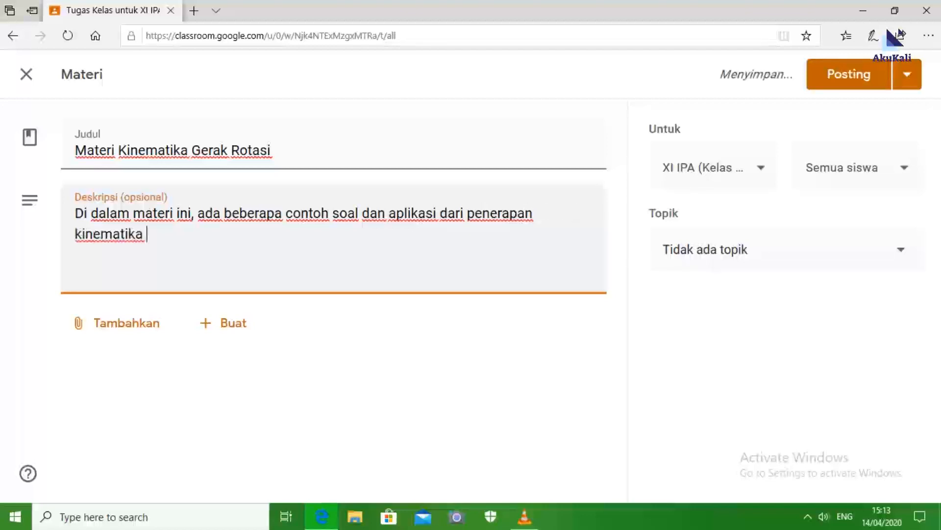
pyautogui.write('ro')
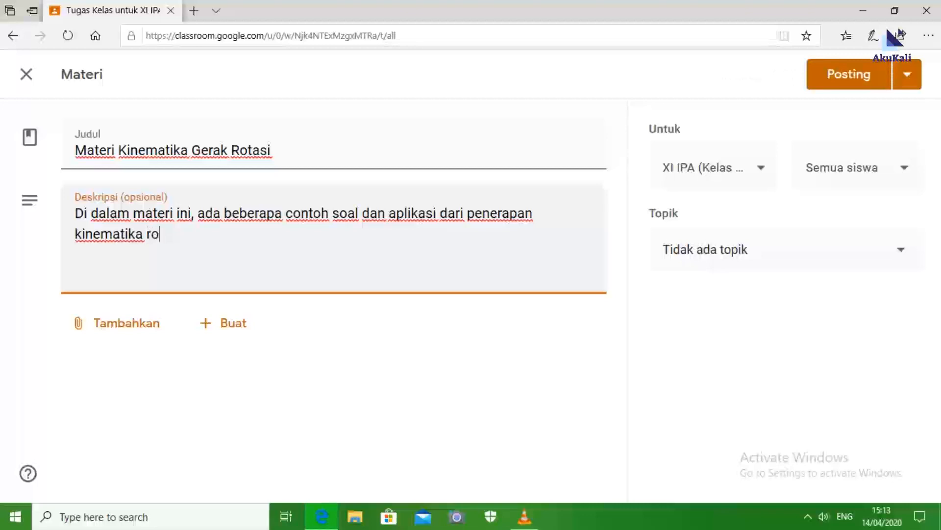
pyautogui.write('tasi')
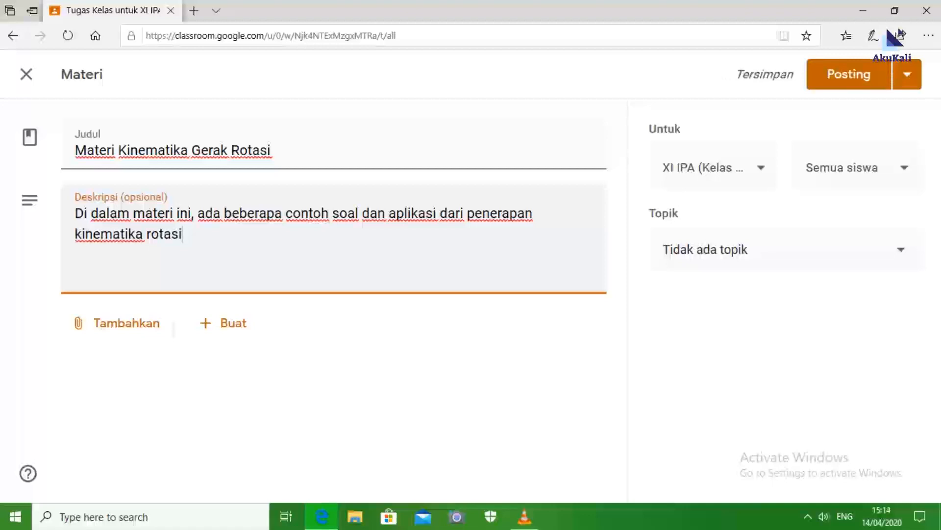
# - Attach the file "A. Kinematika Gerak Rotasi.pptx" from the computer to the material
pyautogui.click(118, 323)
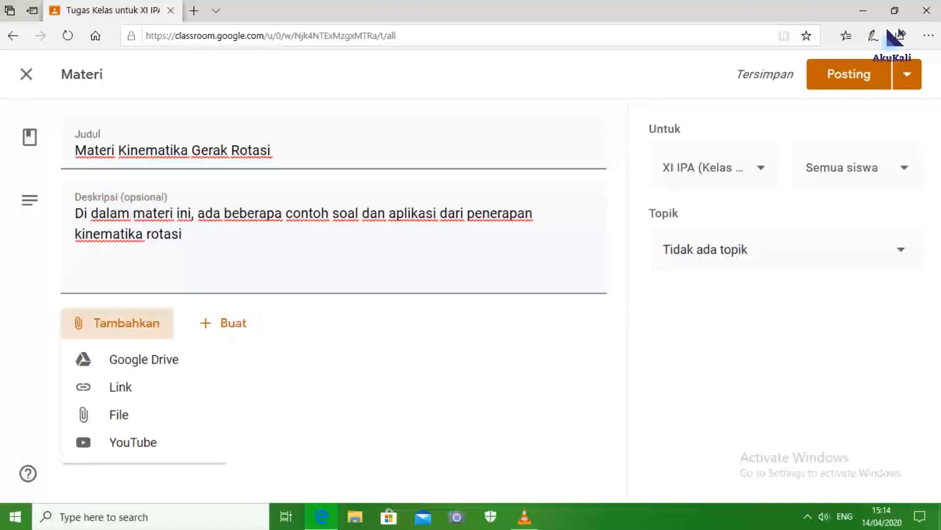
pyautogui.click(118, 415)
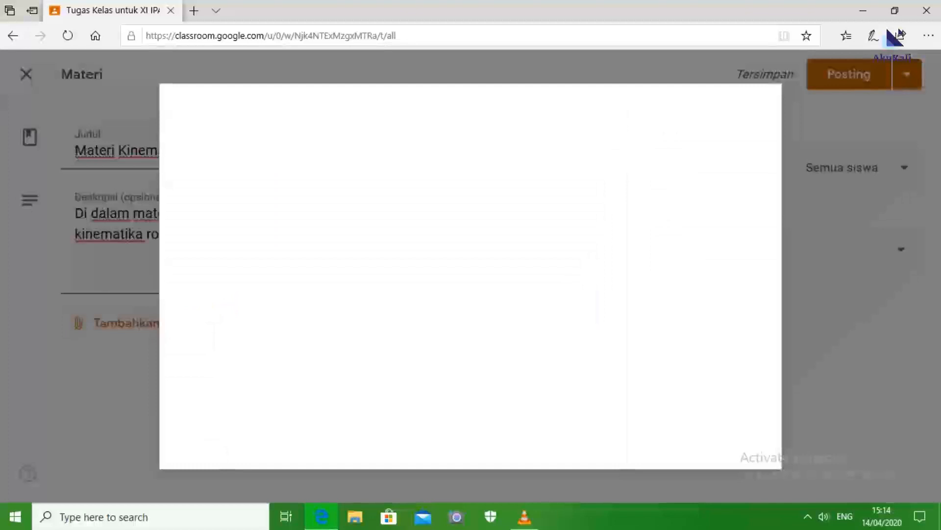
pyautogui.click(471, 217)
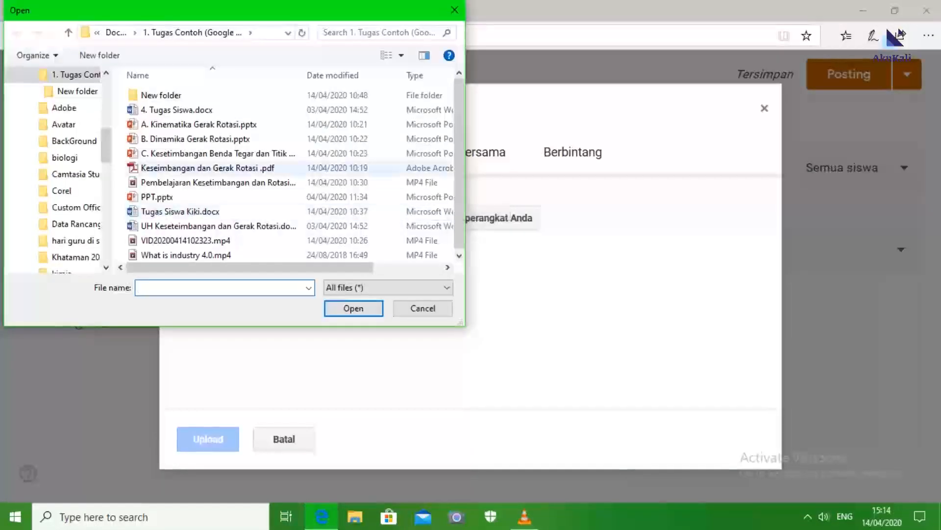
pyautogui.click(199, 124)
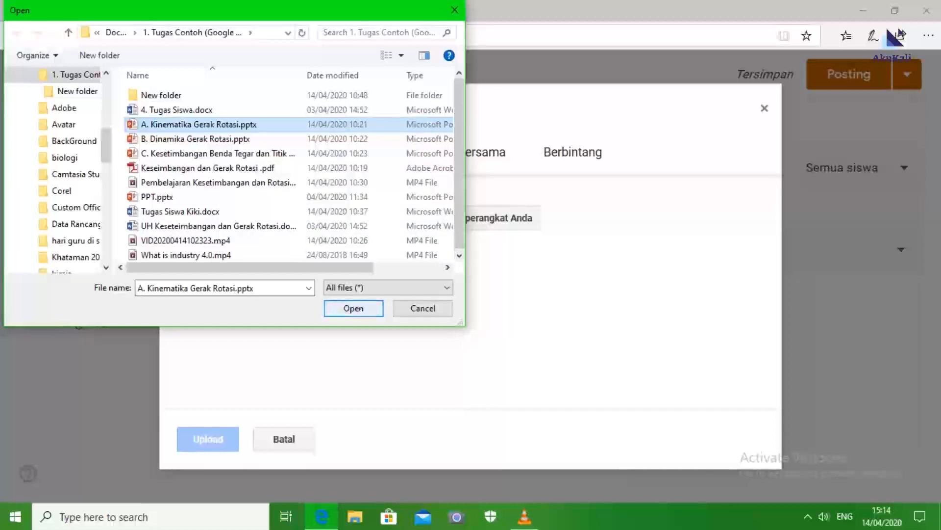
pyautogui.press('Return')
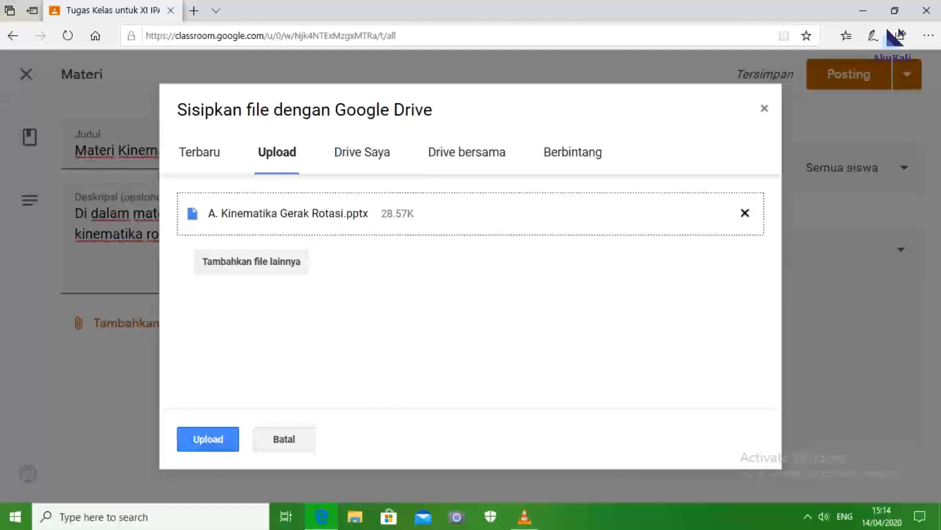
pyautogui.press('Return')
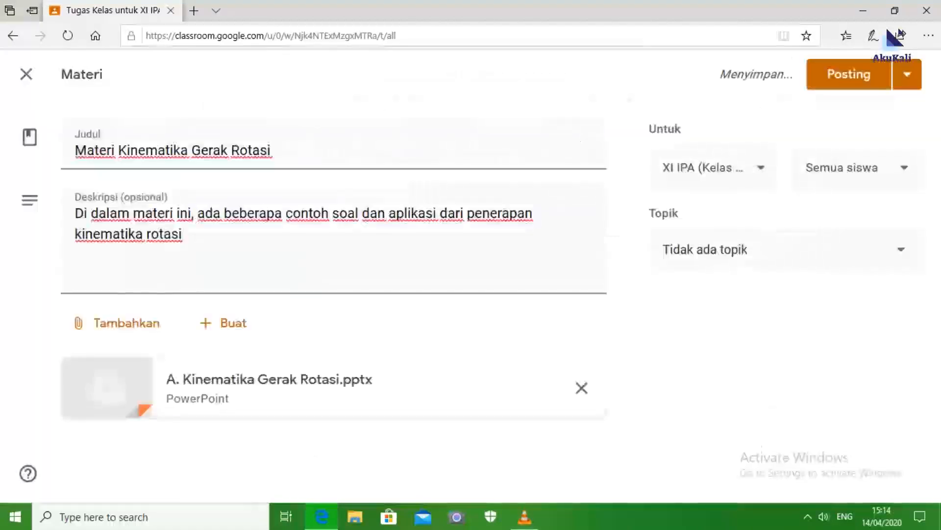
# - Assign the Kinematika Gerak Rotasi material to the topic "Keseimbangan dan Gerak Rotasi" and post it
pyautogui.click(786, 249)
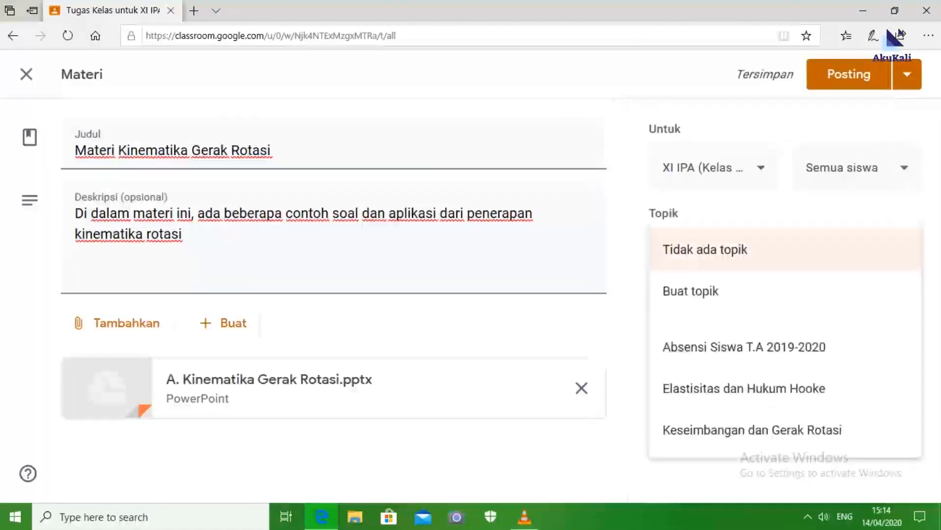
pyautogui.click(752, 430)
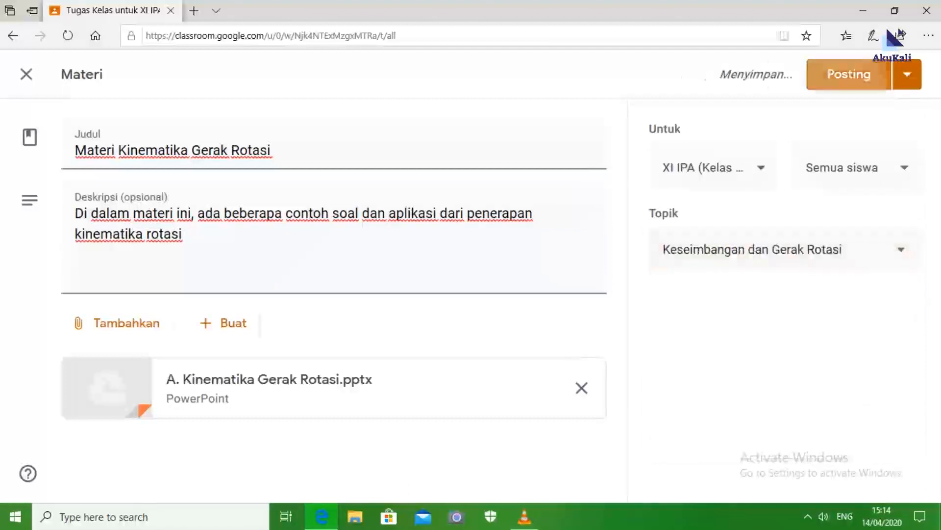
pyautogui.click(849, 75)
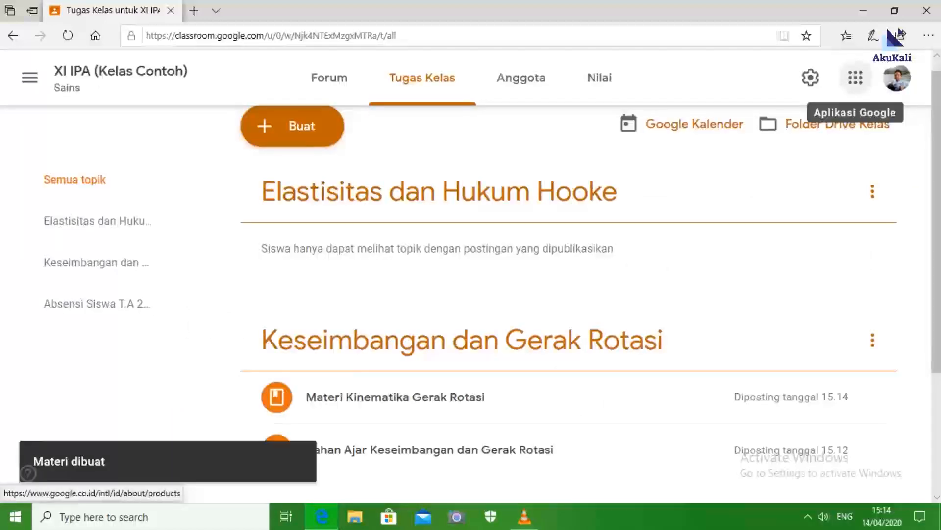
# - Create a new material post titled "Keseimbangan Benda Tegar dan Titik Berat Benda"
pyautogui.scroll(-2, 569, 304)
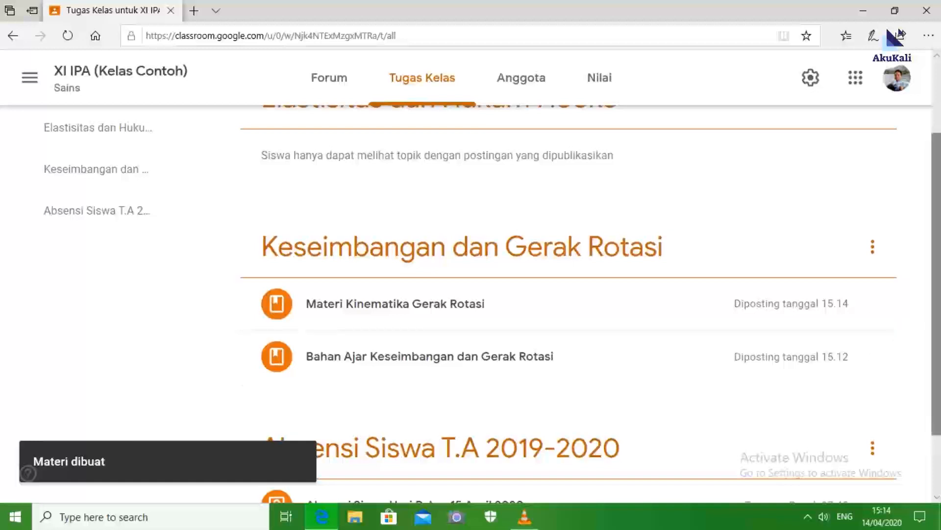
pyautogui.scroll(2, 569, 294)
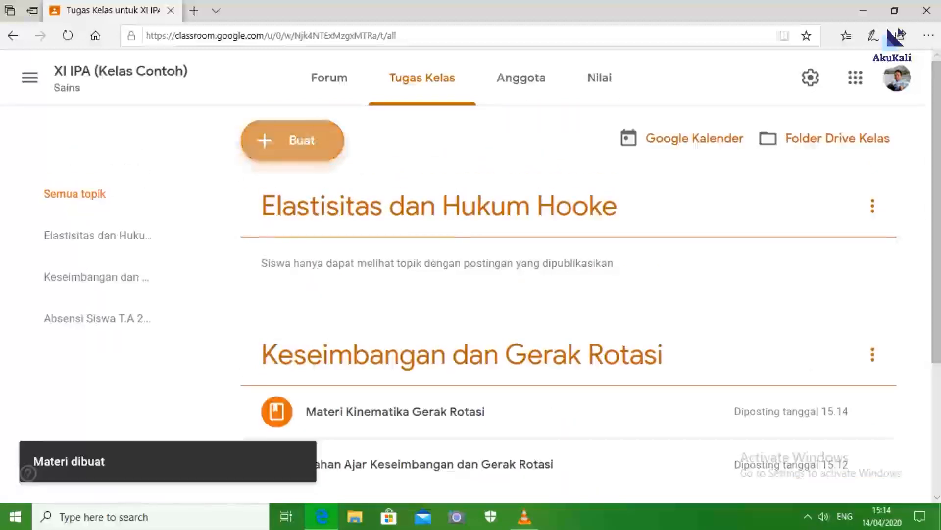
pyautogui.click(292, 140)
pyautogui.click(306, 271)
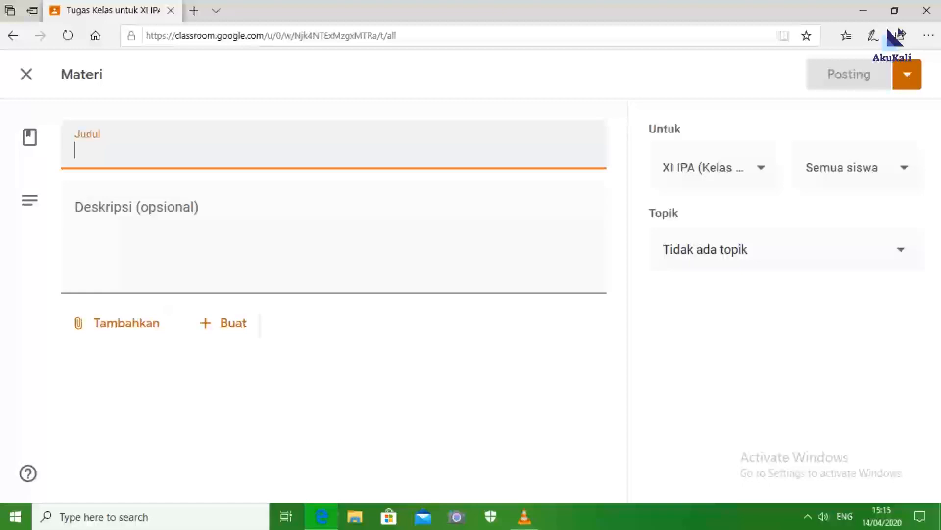
pyautogui.write('Kese')
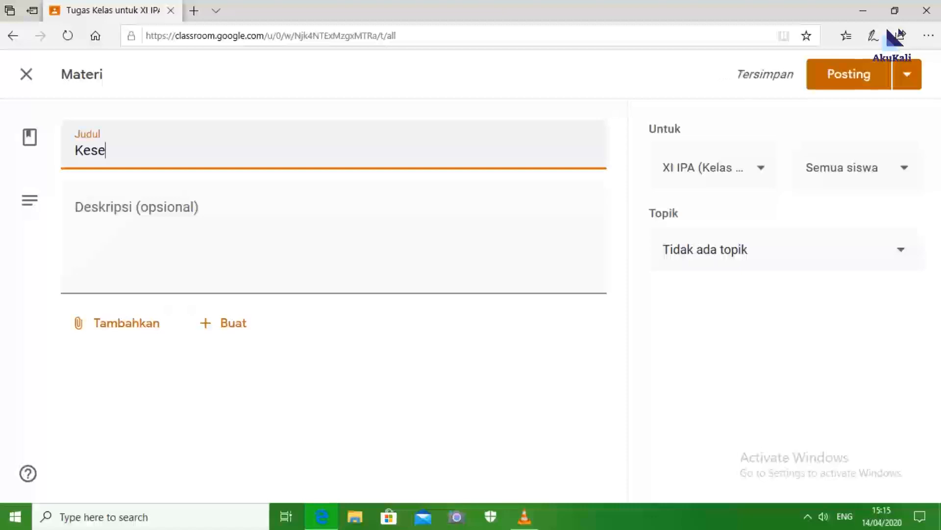
pyautogui.write('imbangan ')
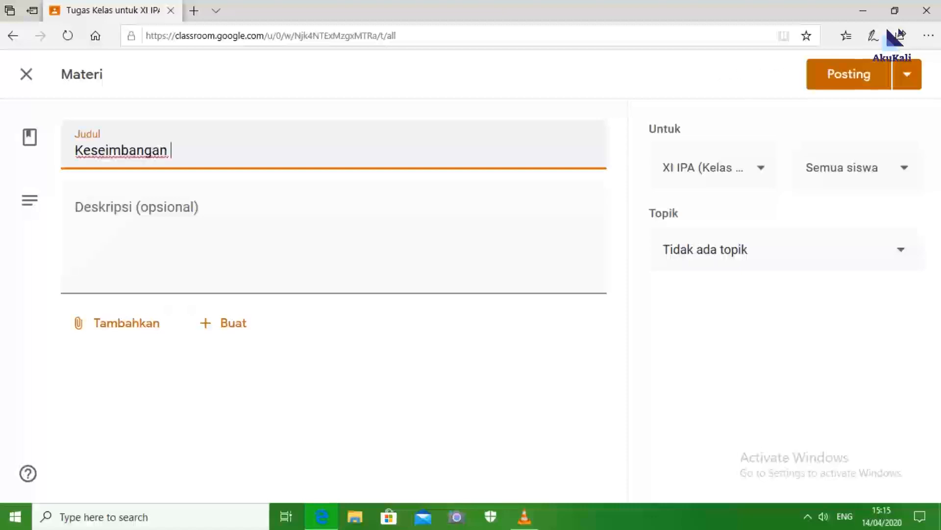
pyautogui.write('Benda Tegar')
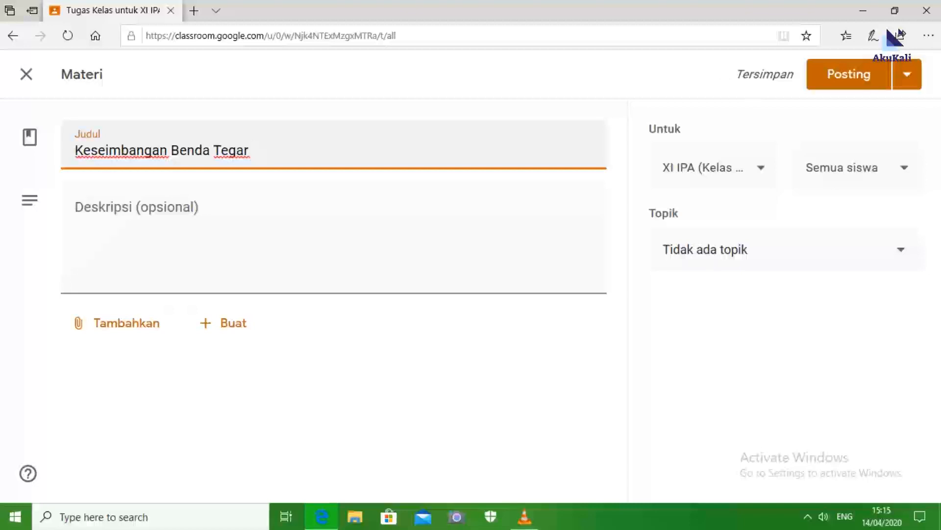
pyautogui.write('da')
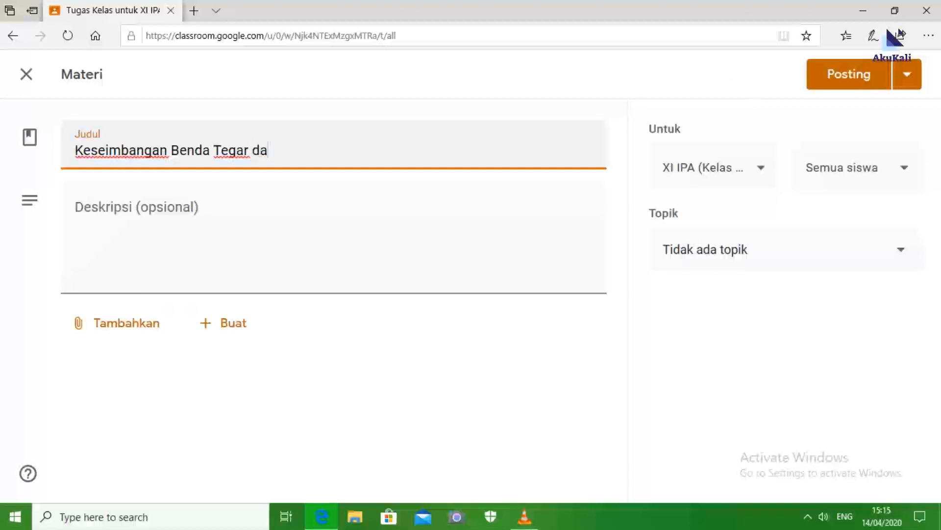
pyautogui.write('n Titik Bera')
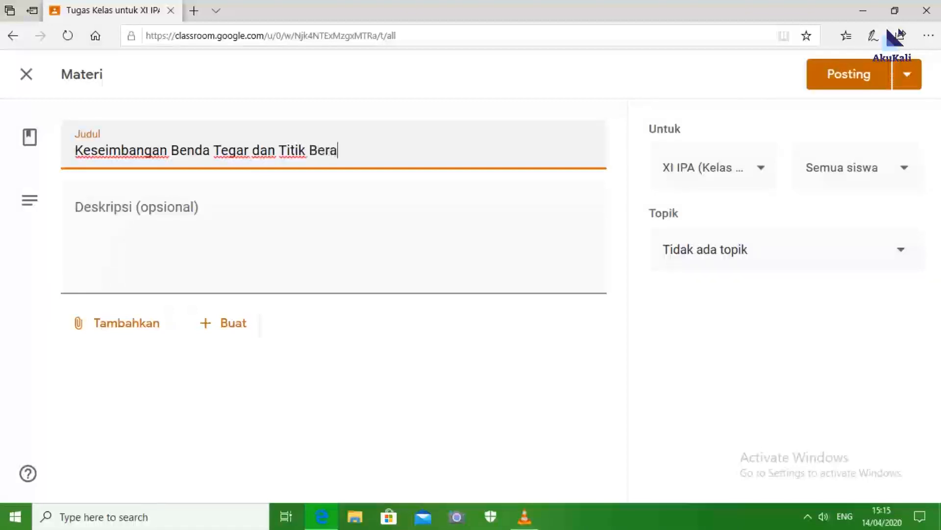
pyautogui.write('t Benda')
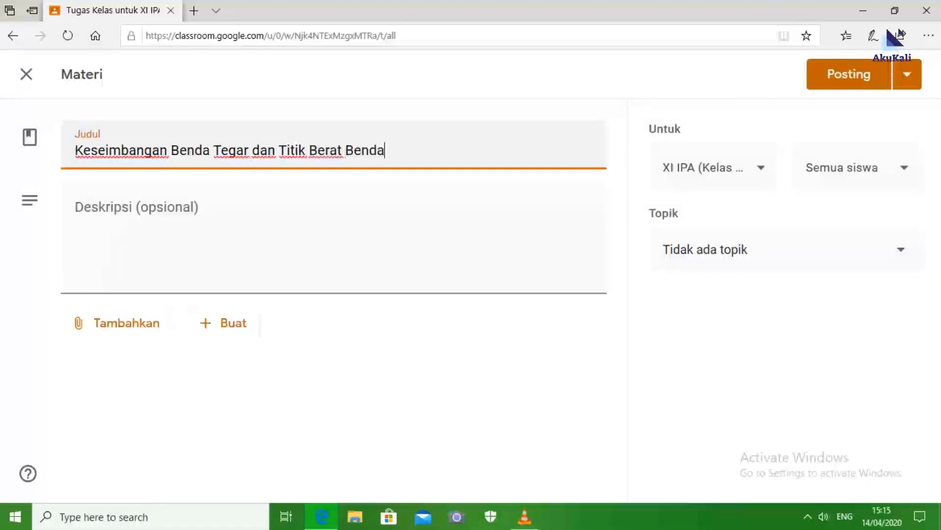
pyautogui.press('Tab')
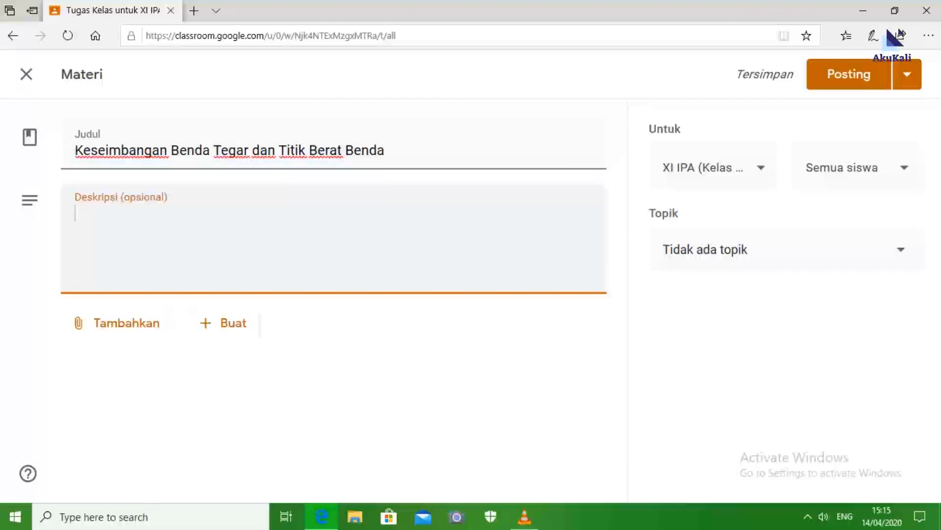
# - Attach the video file "Pembelajaran Kesetimbangan dan Rotasi Benda Tegar.mp4" from the computer to the material
pyautogui.click(118, 323)
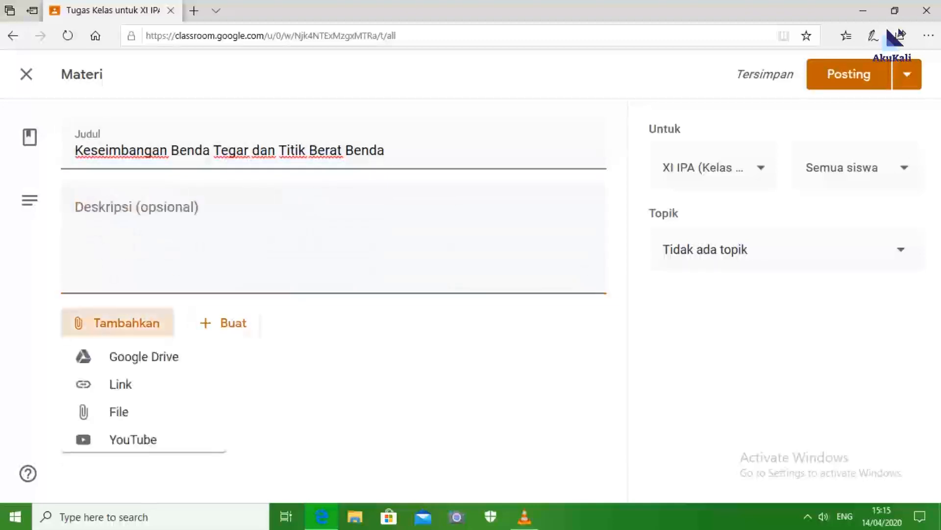
pyautogui.click(113, 414)
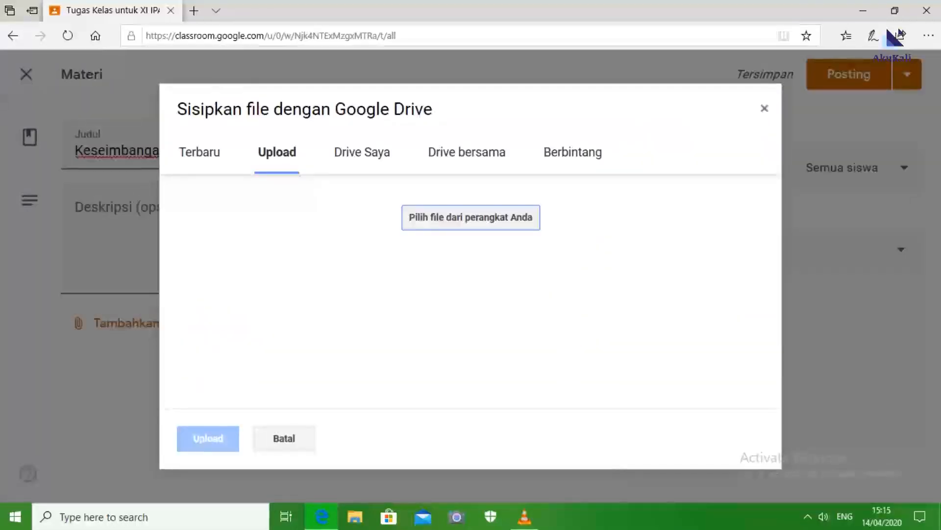
pyautogui.click(441, 216)
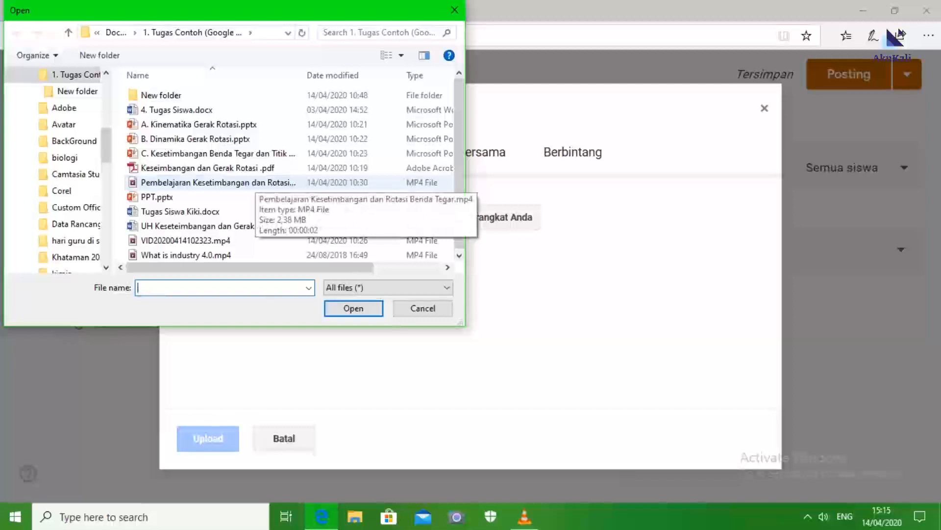
pyautogui.click(254, 182)
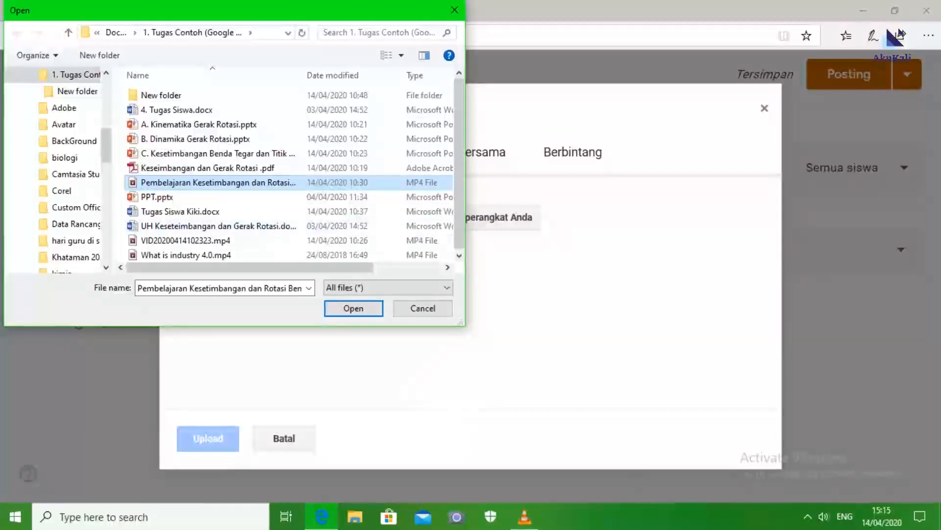
pyautogui.click(354, 309)
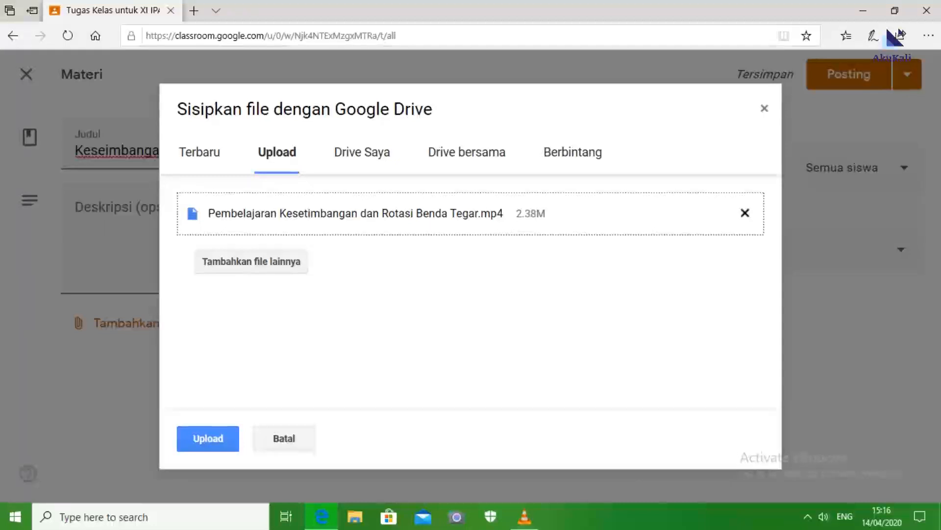
pyautogui.click(208, 438)
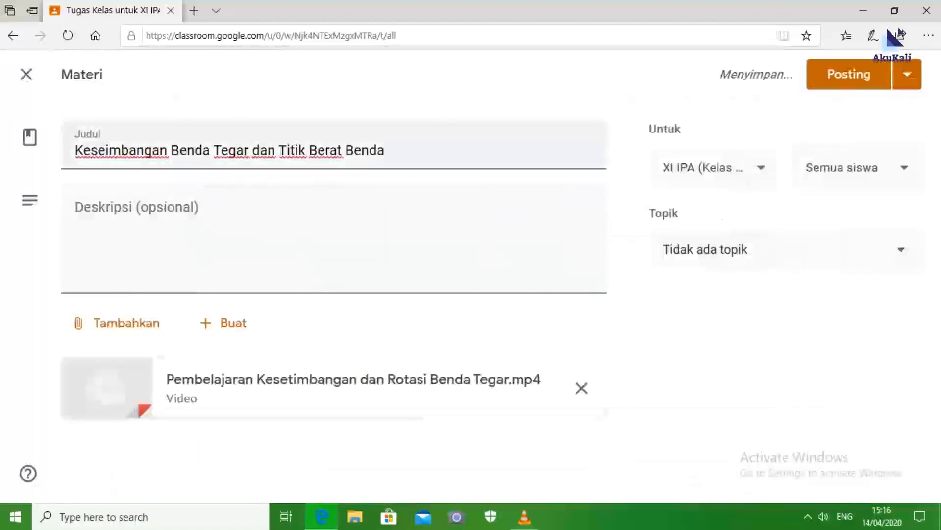
# - Insert ", Rotasi Benda Tegar" into the material's title directly after "Keseimbangan Benda Tegar"
pyautogui.click(244, 150)
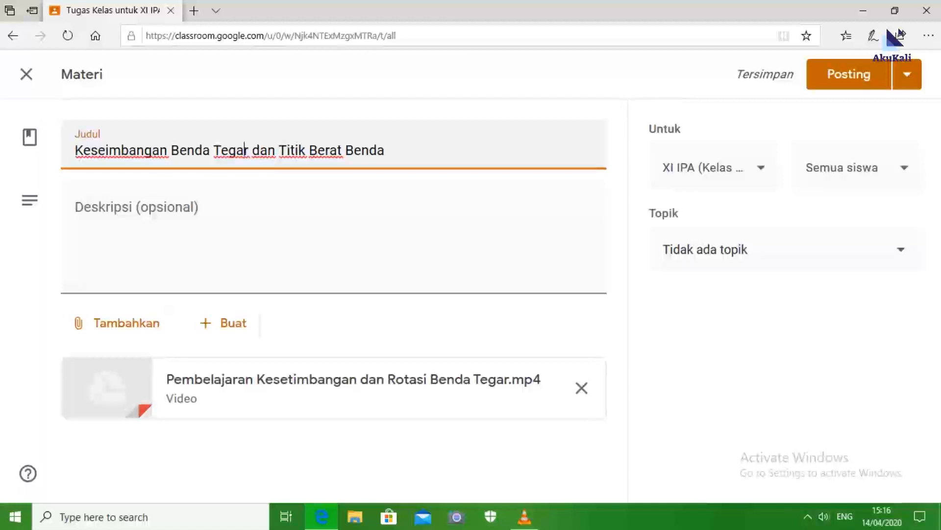
pyautogui.press('Right')
pyautogui.write(',')
pyautogui.write(' Rotasi')
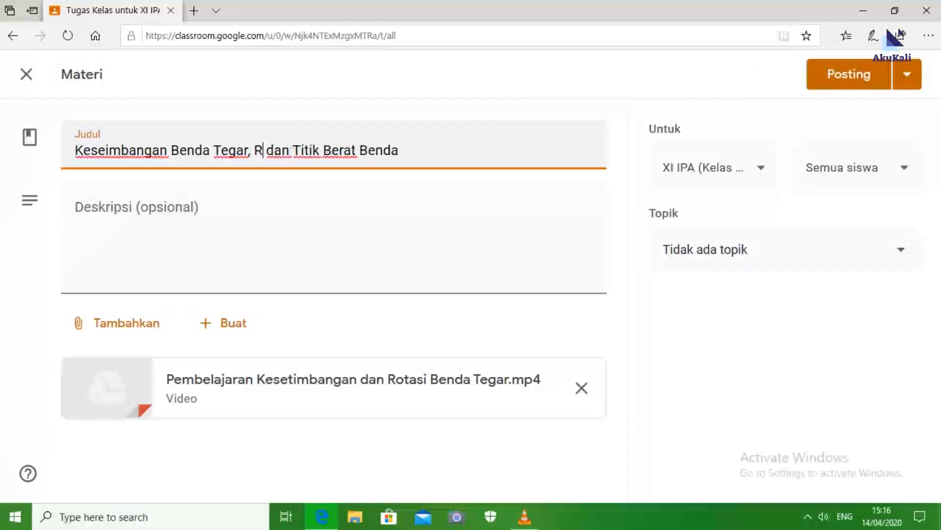
pyautogui.write(' Benda Tegar')
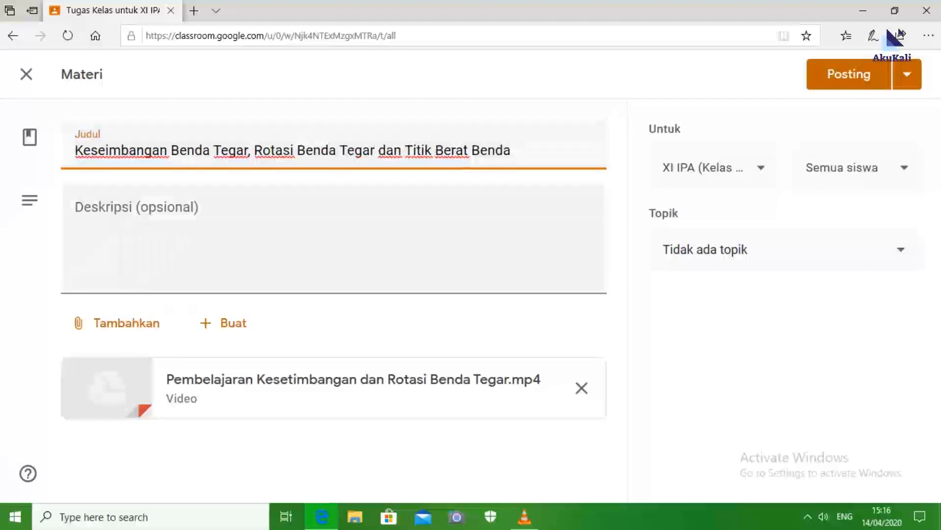
# - Enter "Di Video ini telah dijelaskan Aplikasi dalam kehidupan sehari - hari." as the first line of the material's description
pyautogui.press('Tab')
pyautogui.write('Di Video ini te')
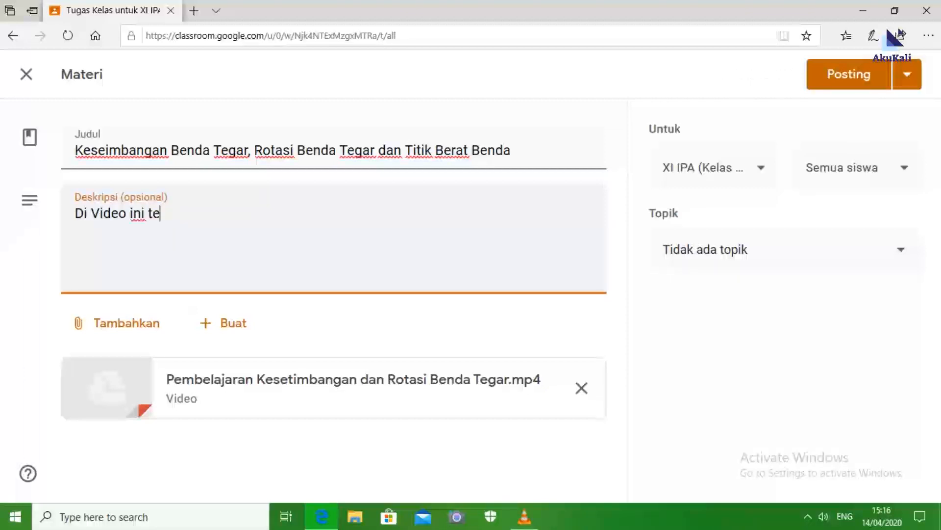
pyautogui.write('lah dijelaskan ')
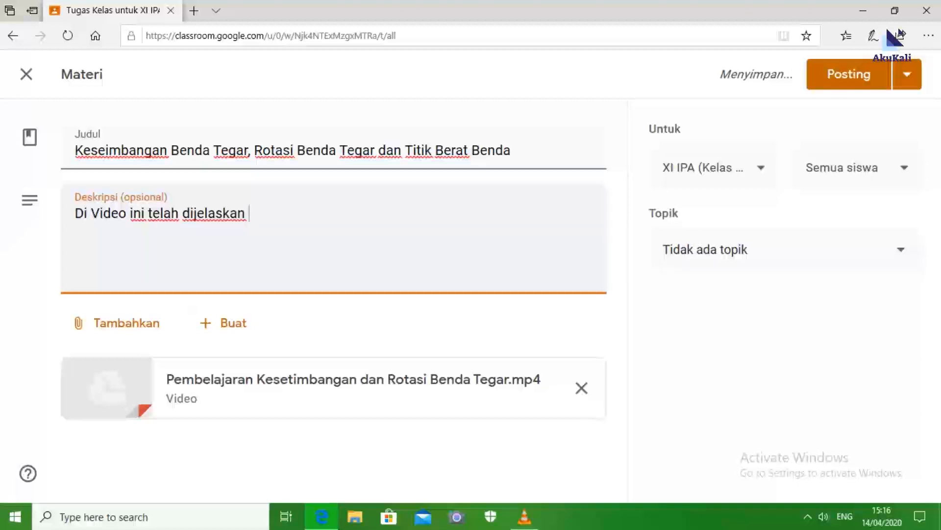
pyautogui.write('Aol')
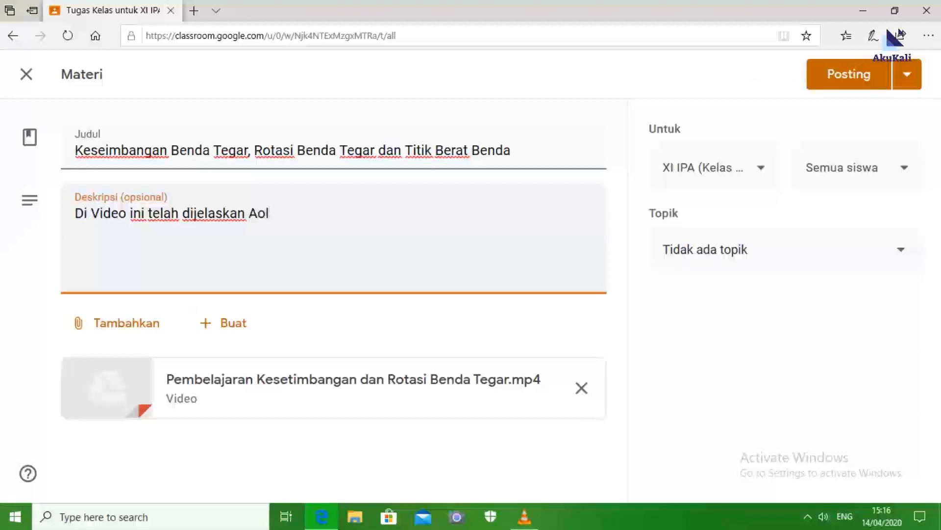
pyautogui.press('BackSpace')
pyautogui.press('BackSpace')
pyautogui.write('pliasi')
pyautogui.press('BackSpace')
pyautogui.press('BackSpace')
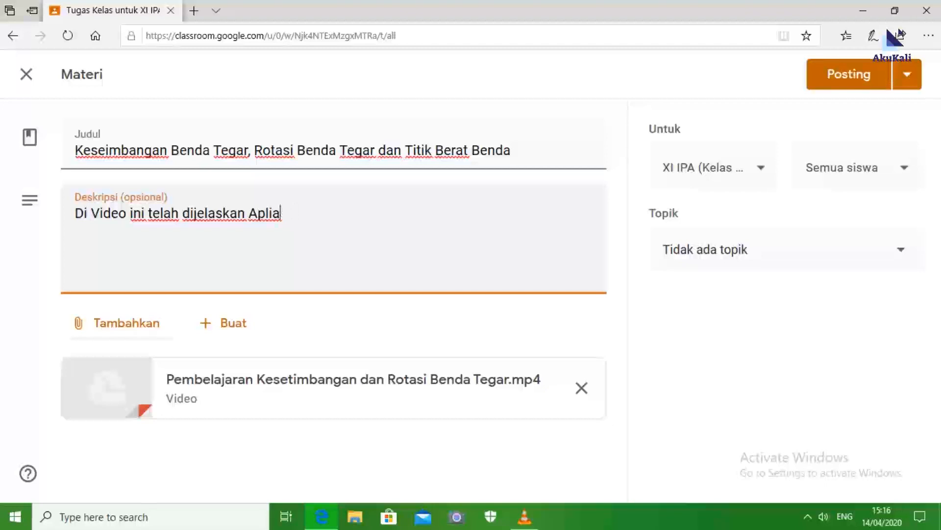
pyautogui.press('BackSpace')
pyautogui.write('kasi dalam k')
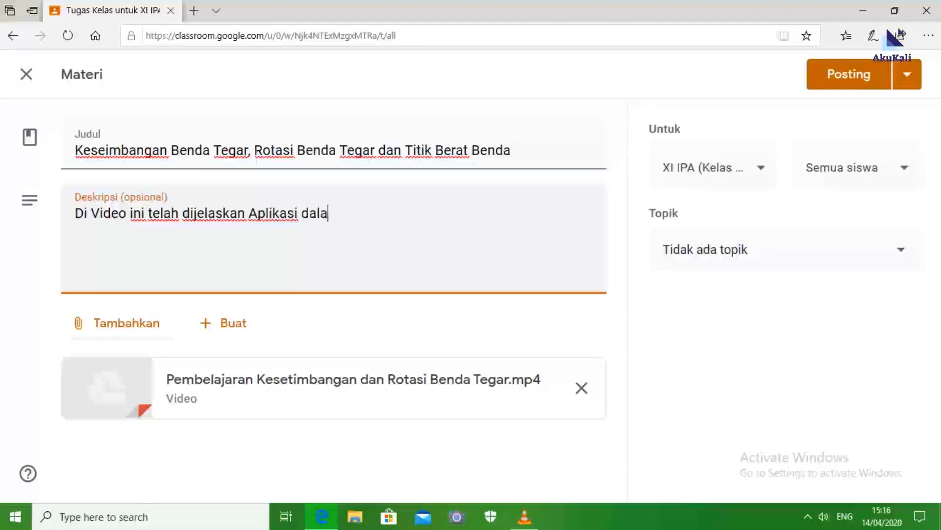
pyautogui.write('ehidu')
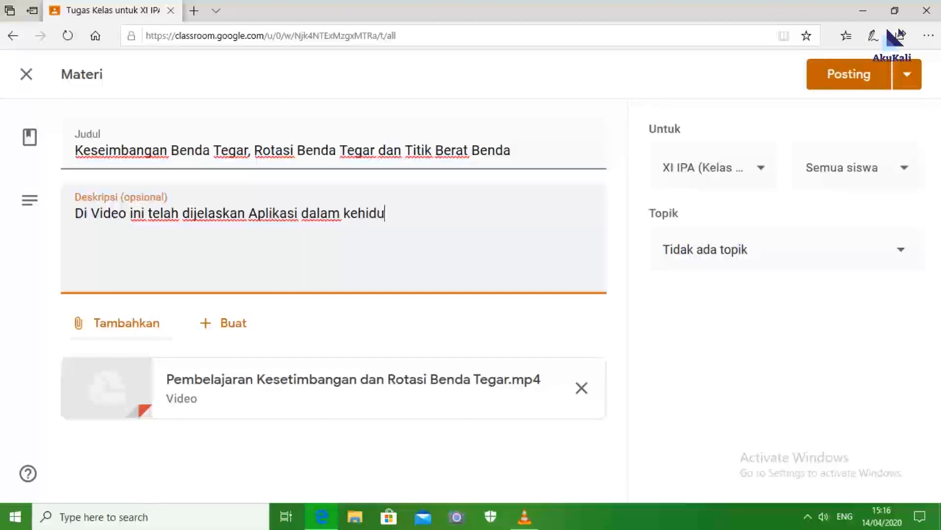
pyautogui.write('pan sehari ')
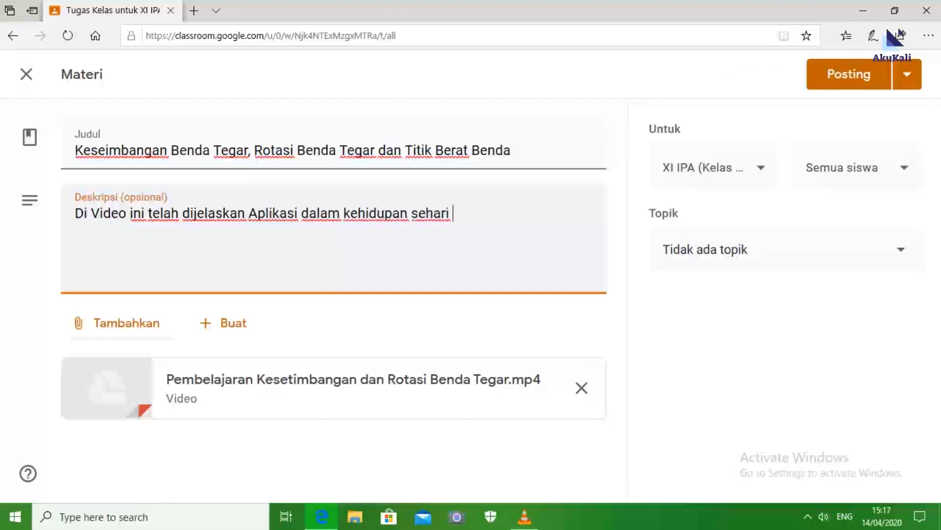
pyautogui.write('- hari')
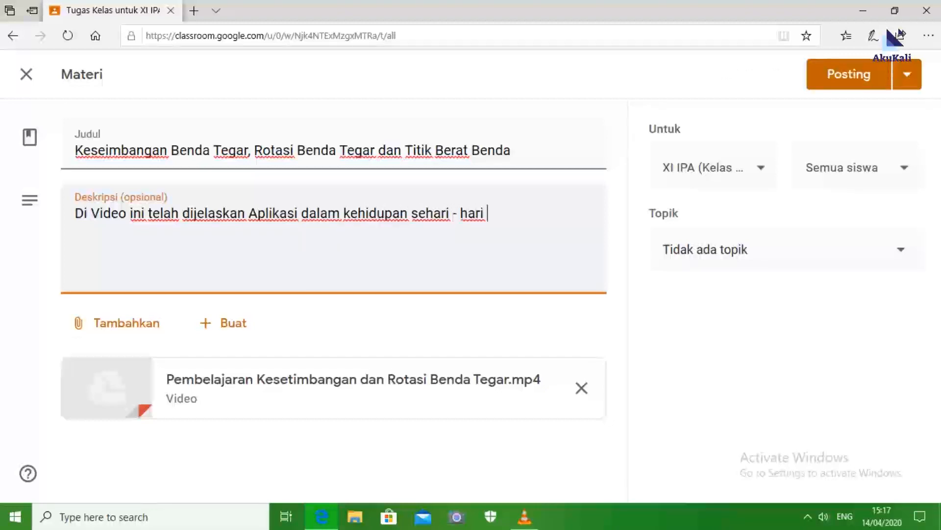
pyautogui.press('BackSpace')
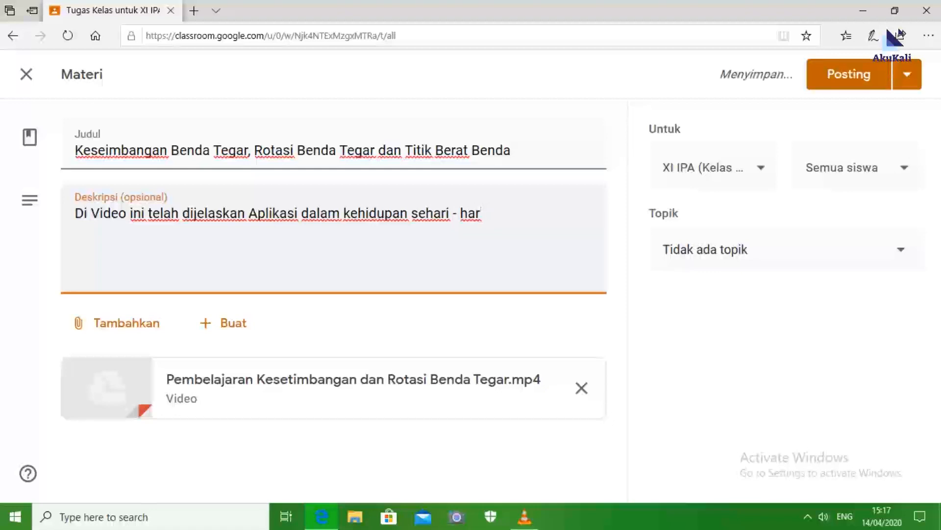
pyautogui.write('i.')
pyautogui.press('Return')
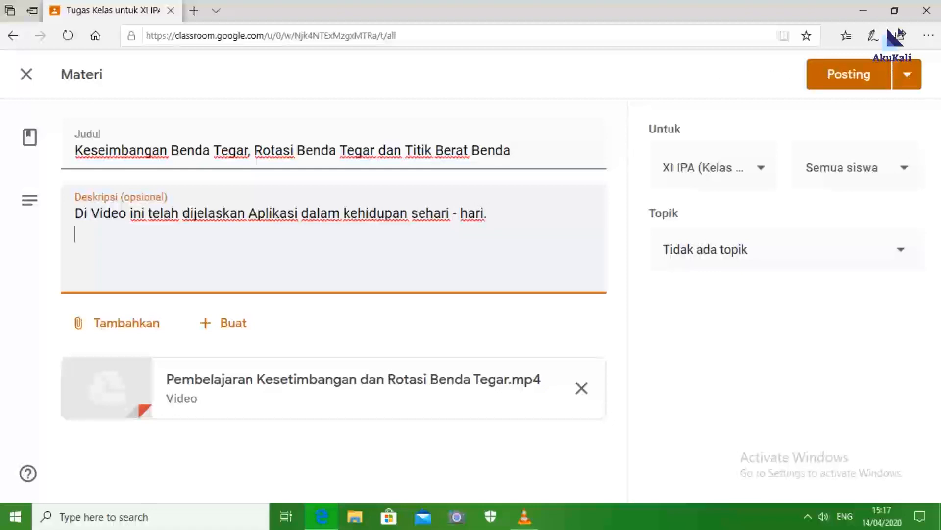
# - Add a second description line reading "Selain itu, juga ada contoh soal dan pembahasannya"
pyautogui.write('selain')
pyautogui.press('BackSpace')
pyautogui.press('BackSpace')
pyautogui.press('BackSpace')
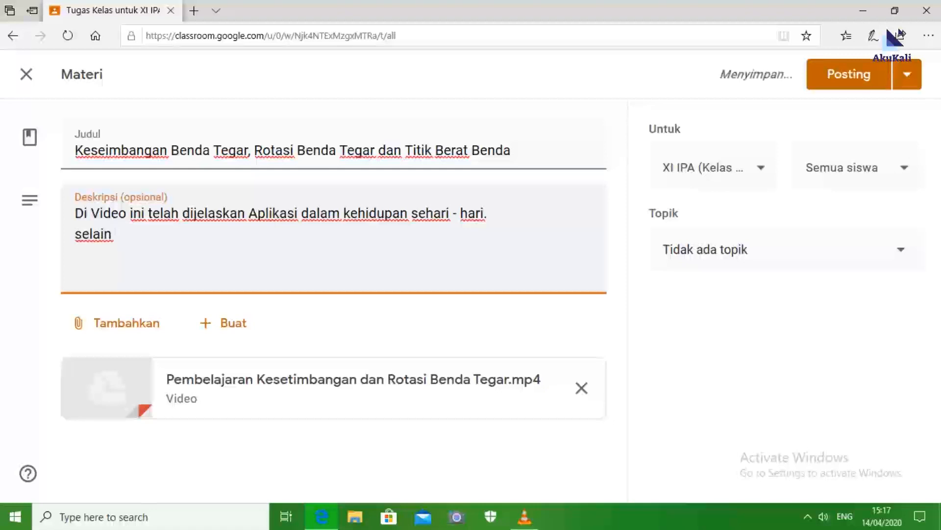
pyautogui.press('BackSpace')
pyautogui.press('BackSpace')
pyautogui.press('BackSpace')
pyautogui.press('BackSpace')
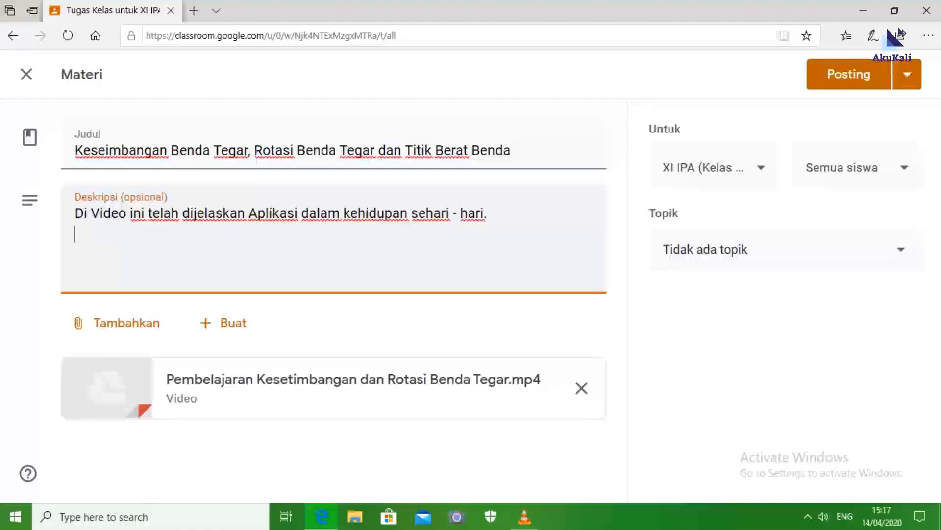
pyautogui.press('Return')
pyautogui.write('Selain')
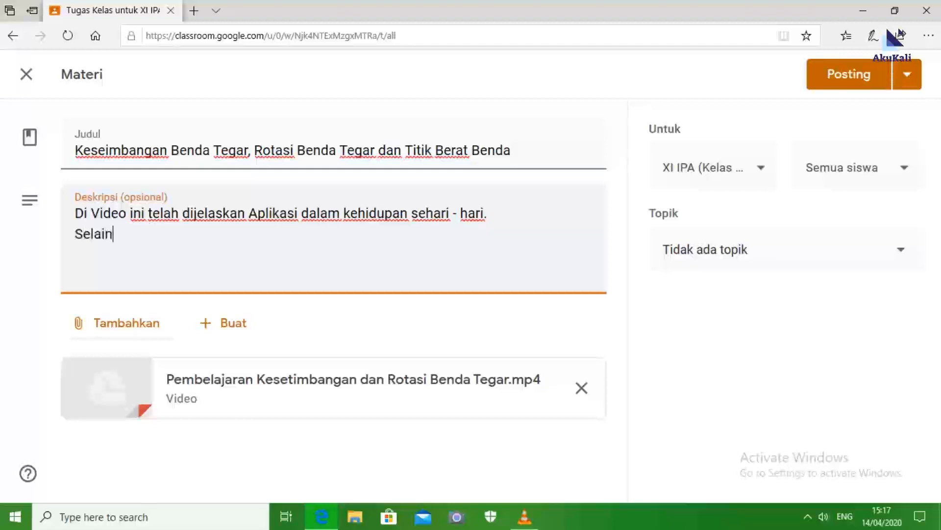
pyautogui.write(' itu, ')
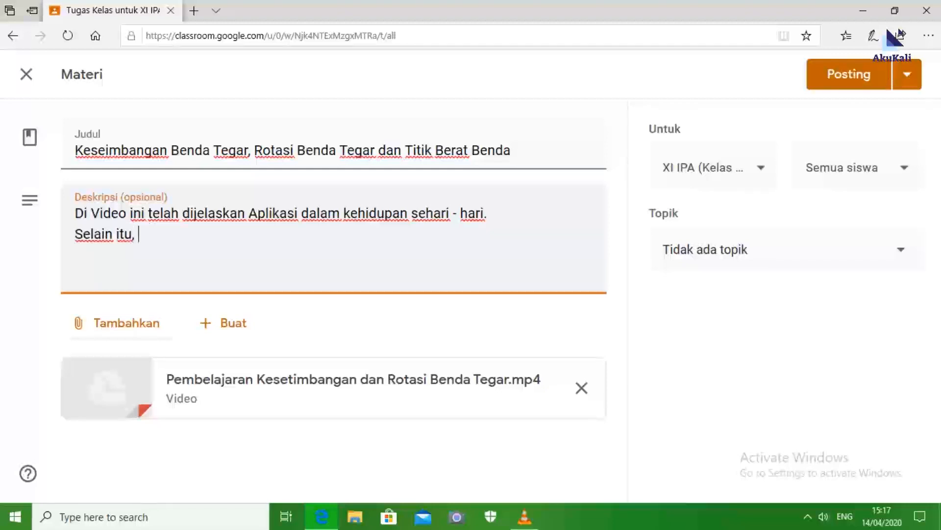
pyautogui.write('juga ada co')
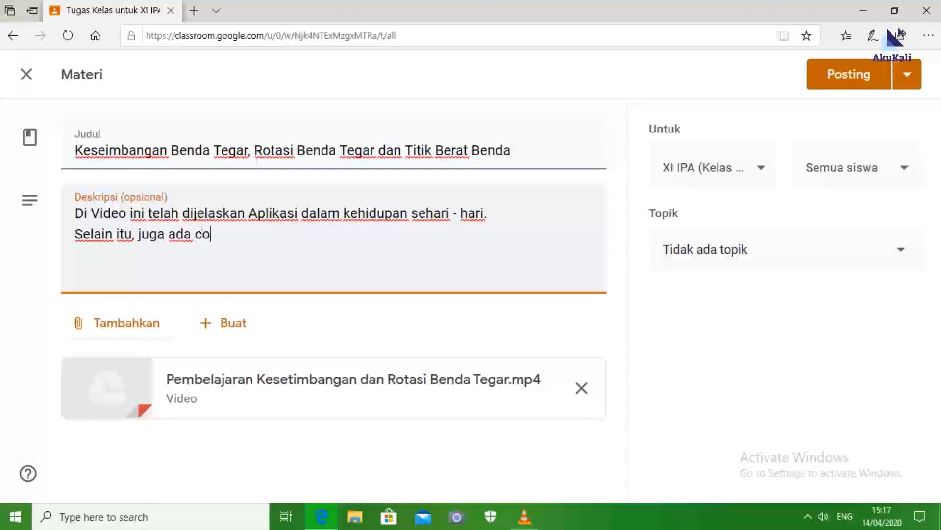
pyautogui.write('ntoh so')
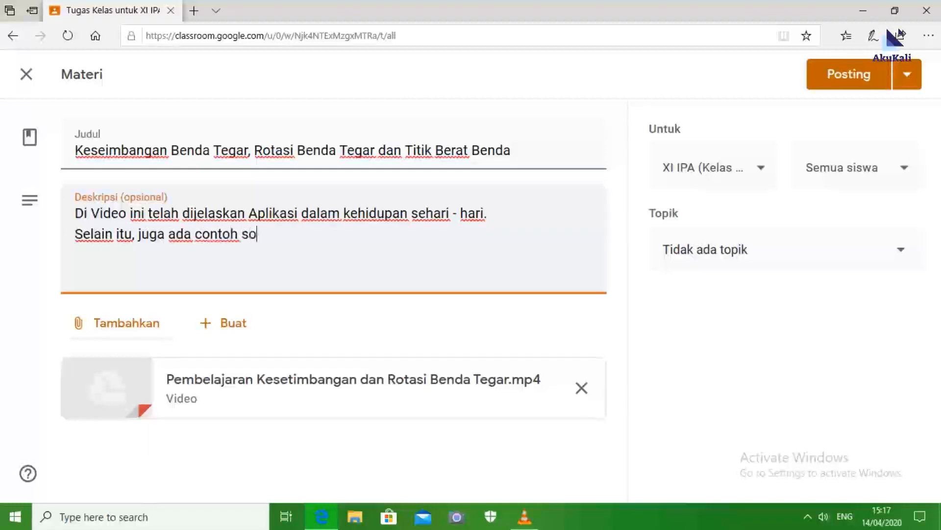
pyautogui.write('al dan pe')
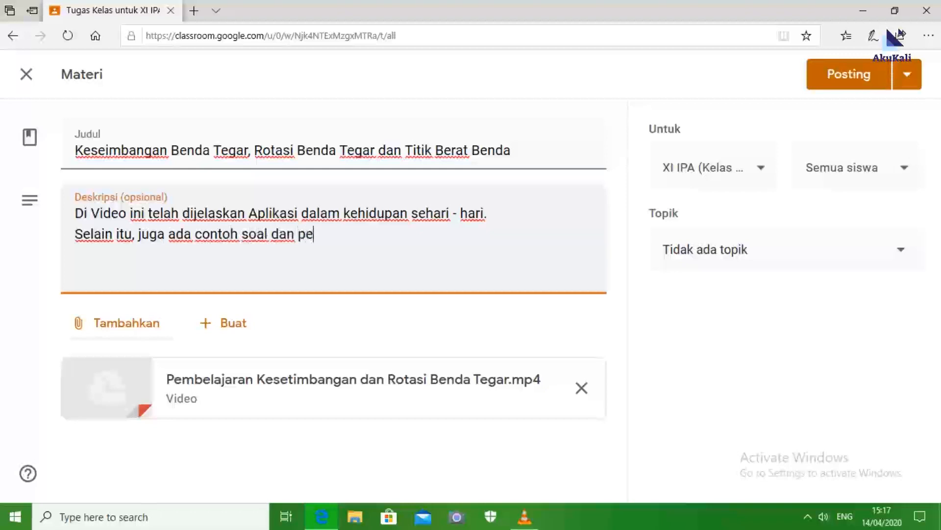
pyautogui.write('mbahasannya')
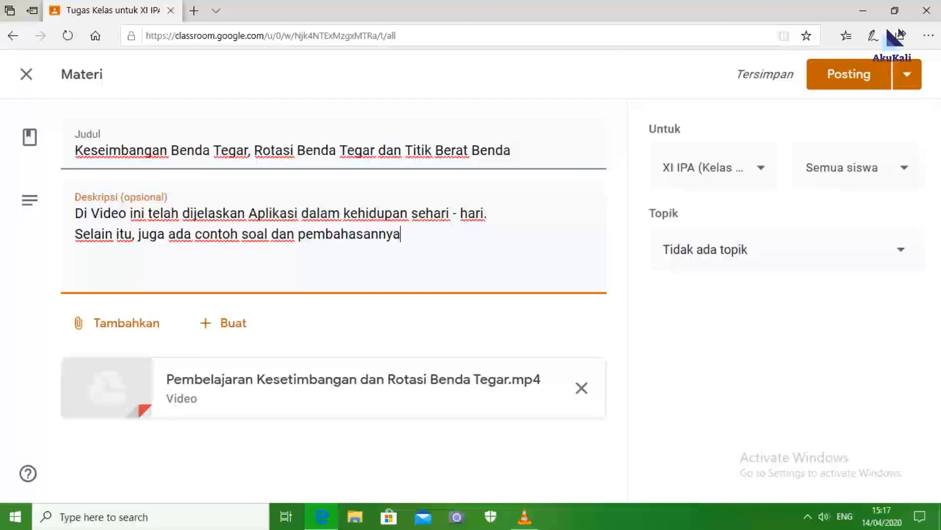
# - Assign the video material to the topic "Keseimbangan dan Gerak Rotasi" and post it
pyautogui.click(780, 249)
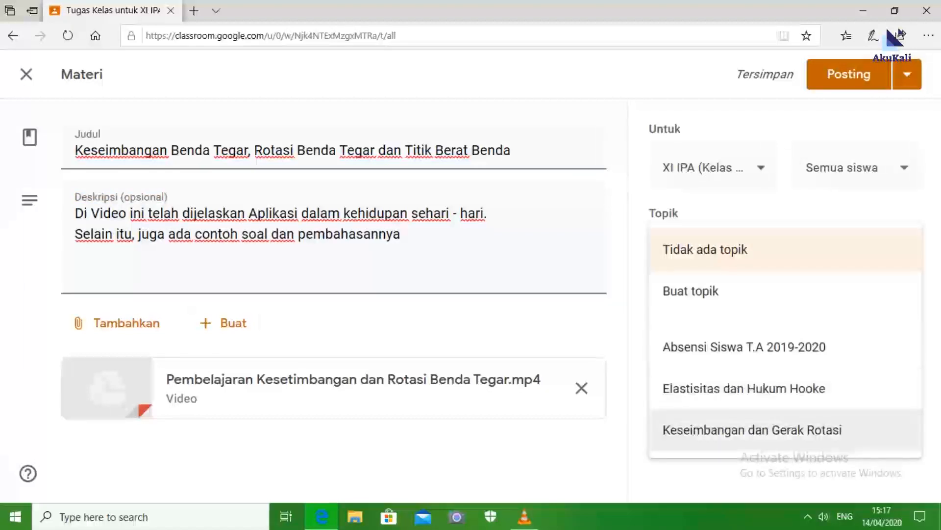
pyautogui.click(753, 430)
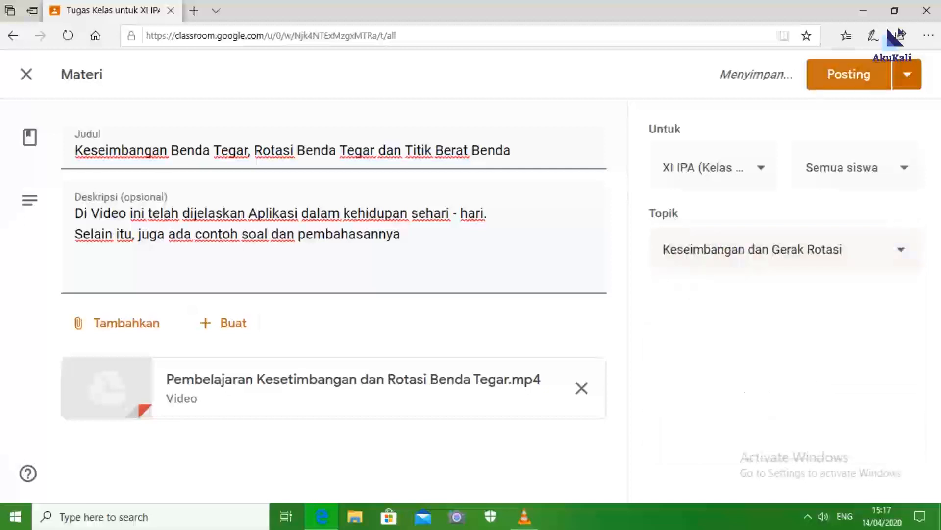
pyautogui.click(849, 74)
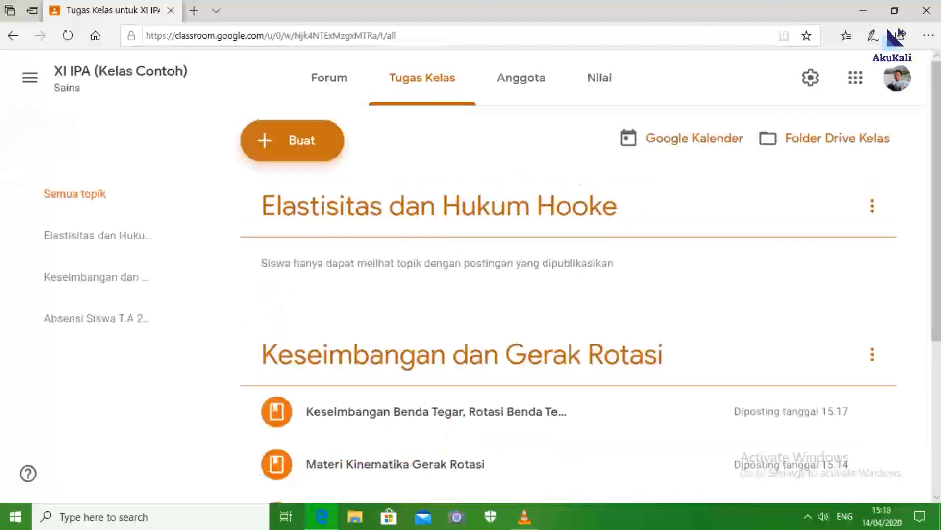
# - Create a new material post titled "Bahan Ajar Elastisitas dan Hukum Hooke"
pyautogui.click(293, 141)
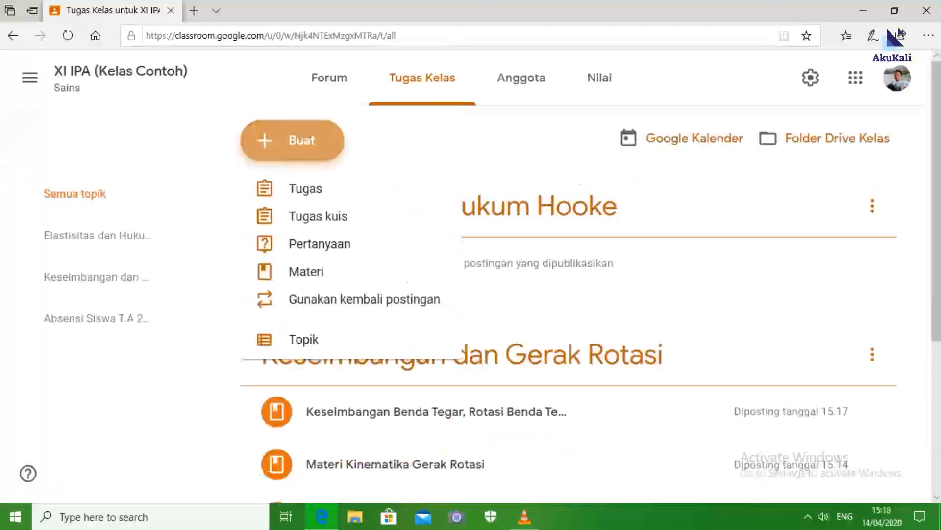
pyautogui.click(306, 271)
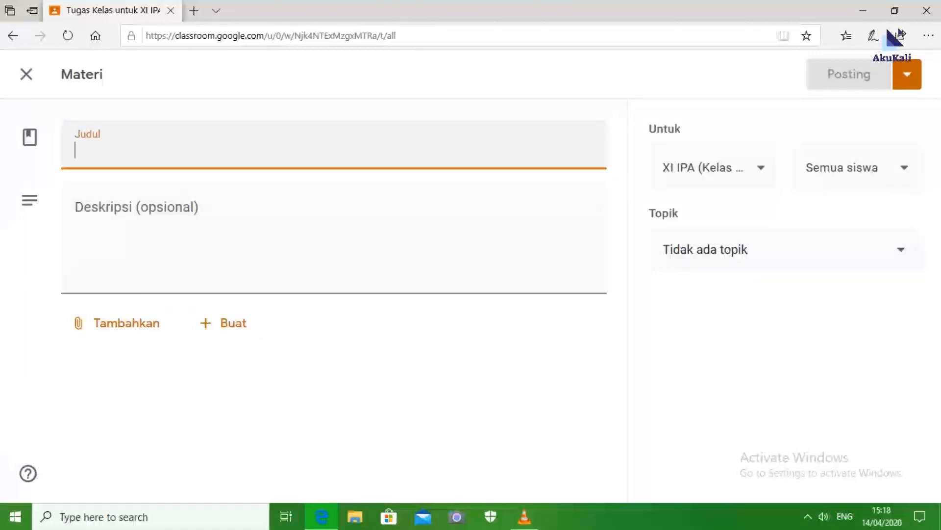
pyautogui.write('Bha')
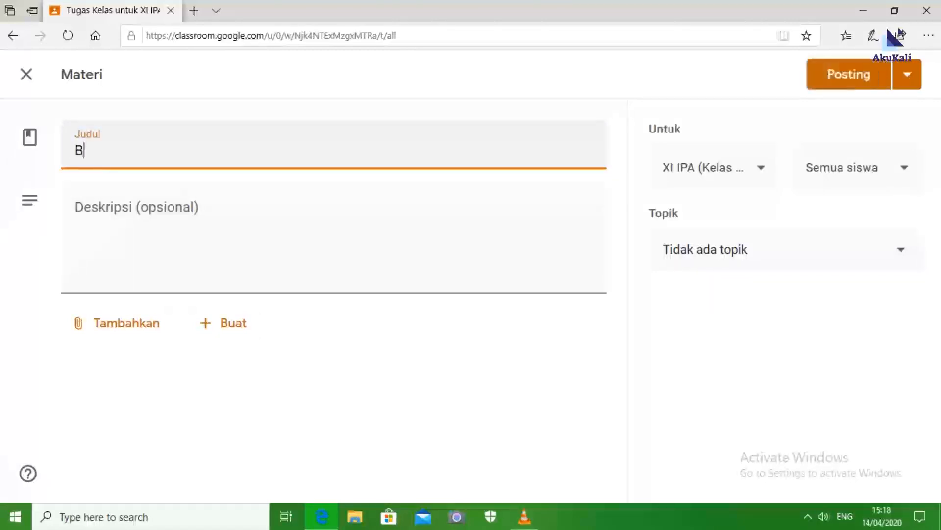
pyautogui.press('BackSpace')
pyautogui.press('BackSpace')
pyautogui.write('ahan Aa')
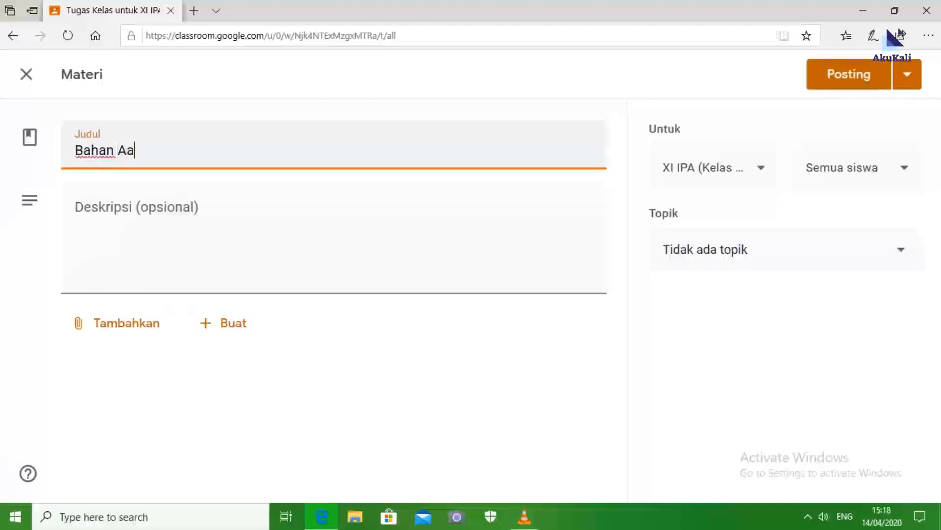
pyautogui.press('BackSpace')
pyautogui.write('jar Elastisis')
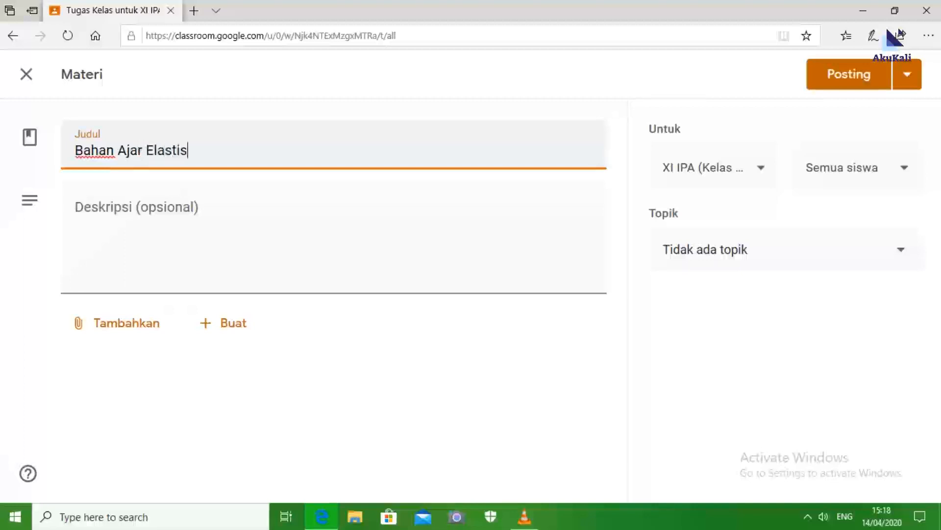
pyautogui.press('BackSpace')
pyautogui.press('BackSpace')
pyautogui.write('itas dan H')
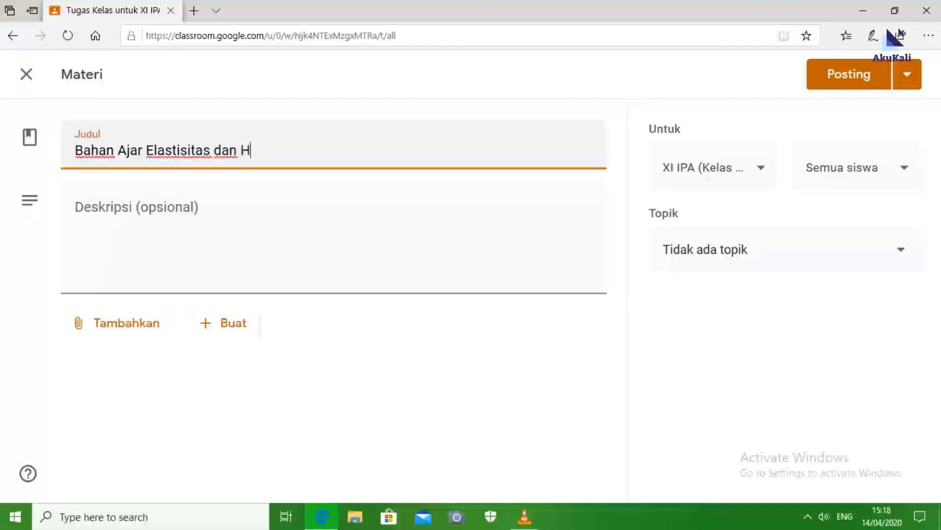
pyautogui.write('ukum Hooke')
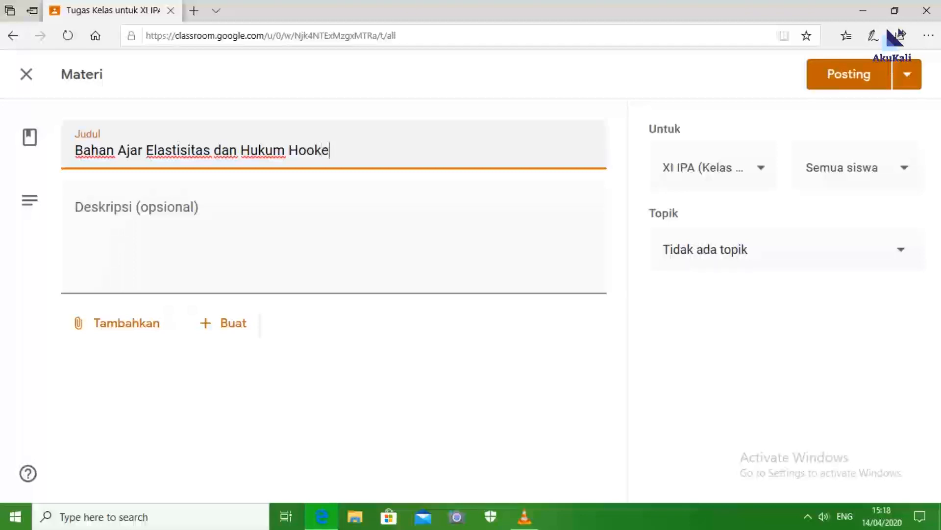
# - Enter "Bahan ajar ini sangat bermanfaat untuk membantu kamu memahami materi" as the material's description
pyautogui.press('Tab')
pyautogui.write('Bahan aja')
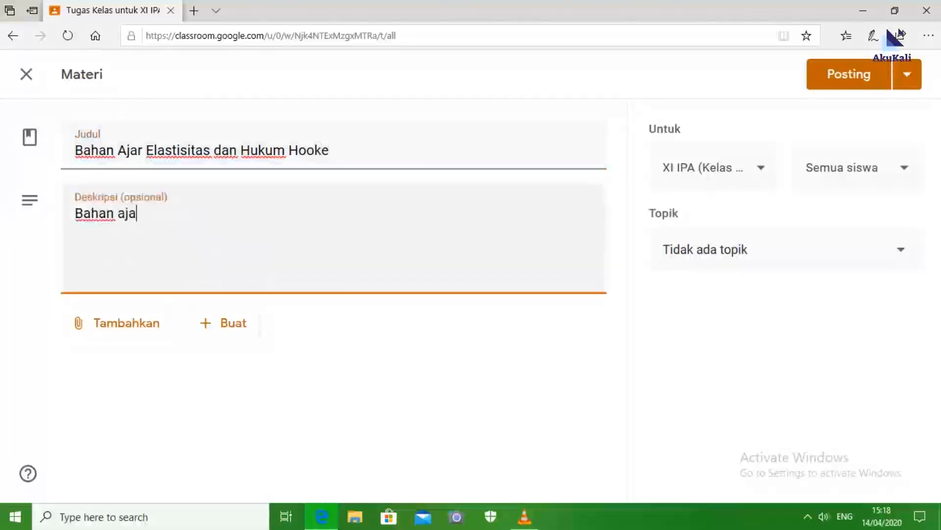
pyautogui.write('r ini ')
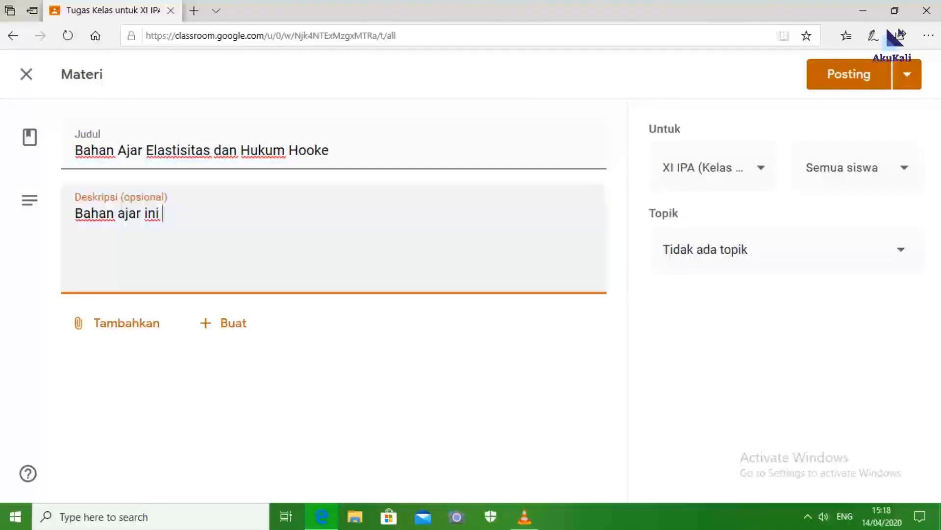
pyautogui.write('sangat ')
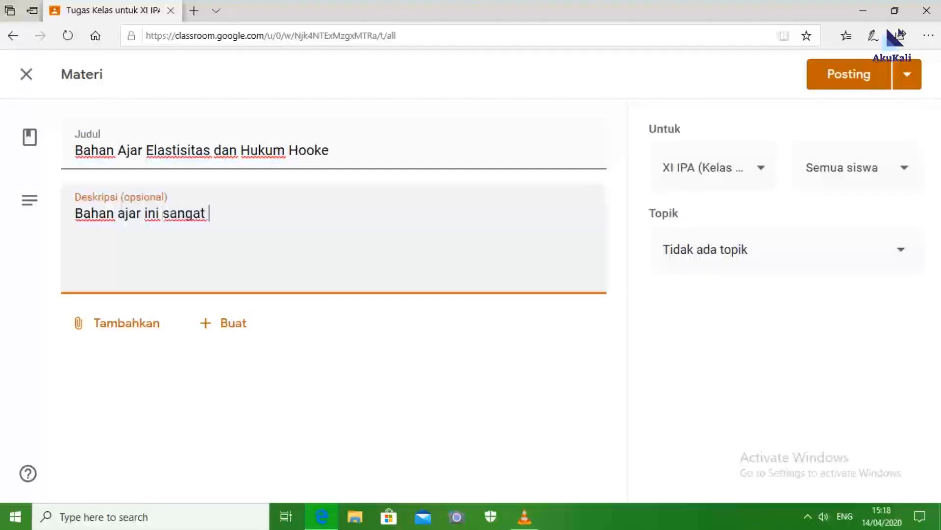
pyautogui.write('bermanfaat')
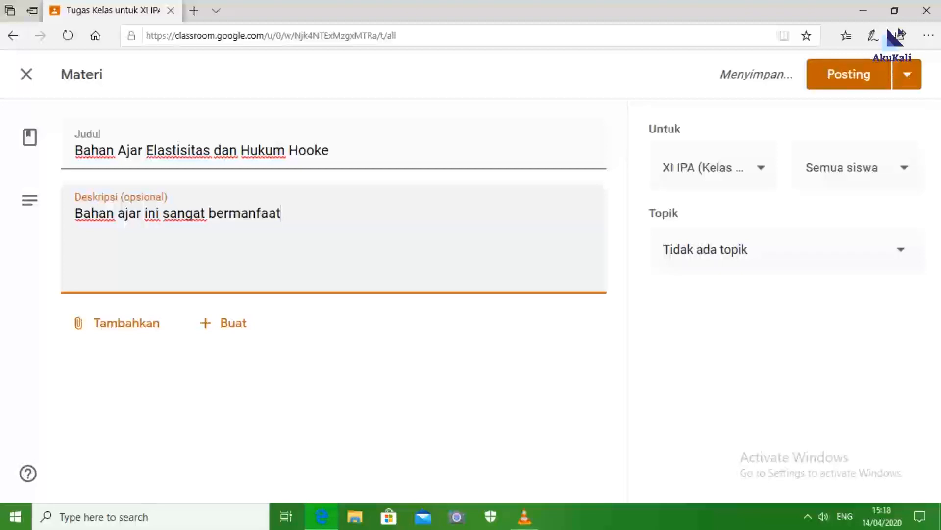
pyautogui.write(' untuk')
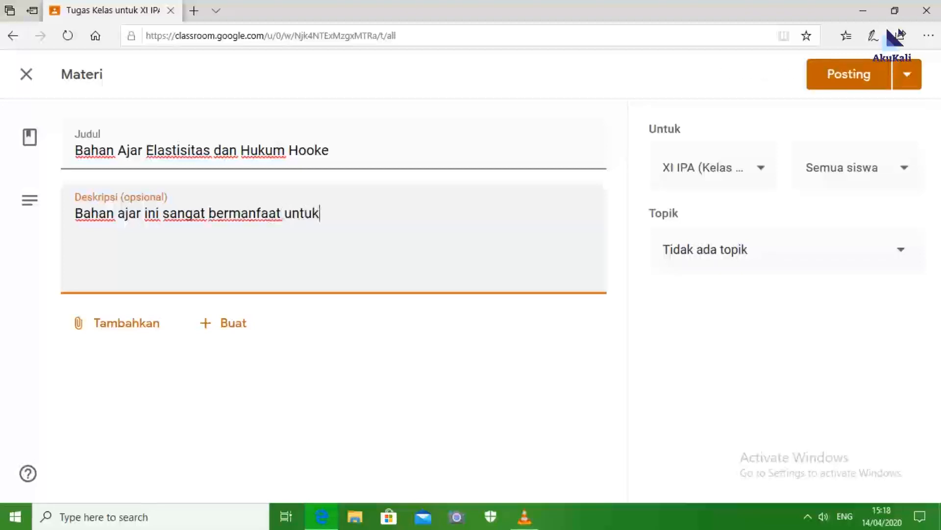
pyautogui.write('meme')
pyautogui.press('BackSpace')
pyautogui.press('BackSpace')
pyautogui.press('BackSpace')
pyautogui.press('BackSpace')
pyautogui.press('BackSpace')
pyautogui.write('k membant')
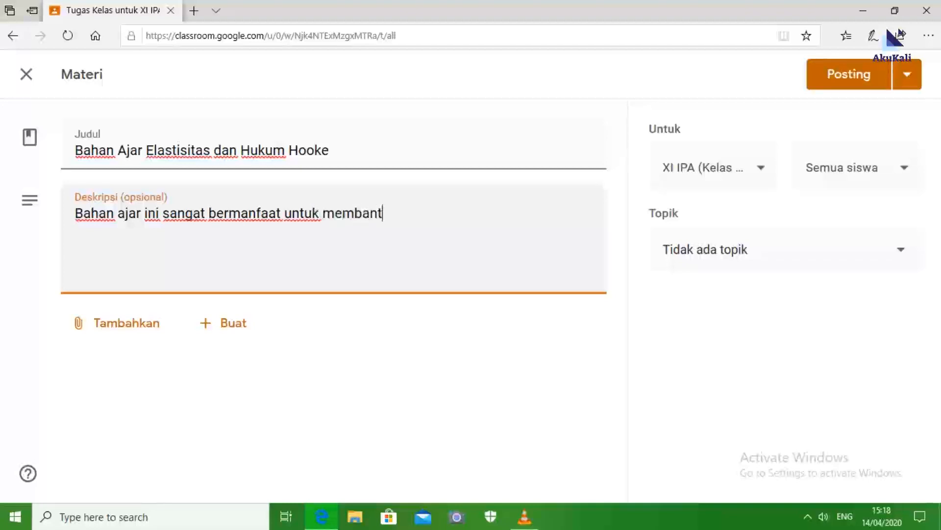
pyautogui.write('u kamu emam')
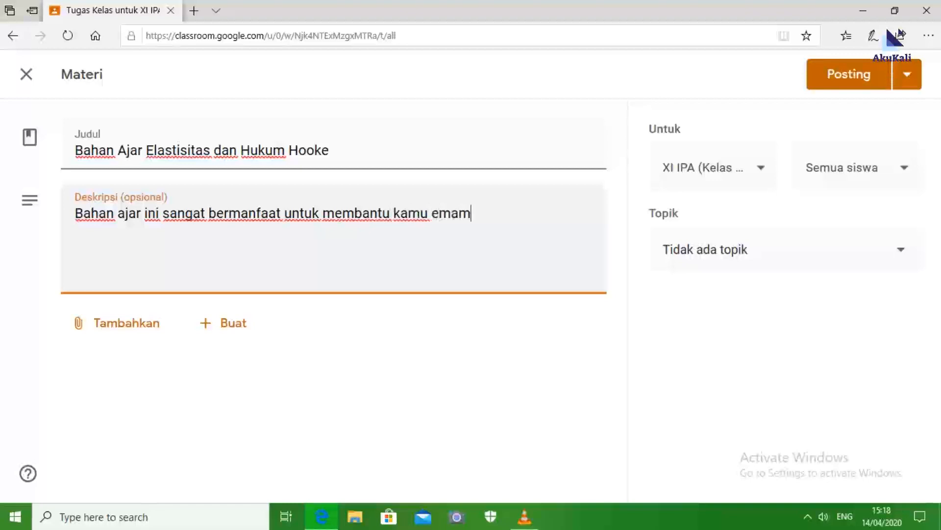
pyautogui.press('BackSpace')
pyautogui.press('BackSpace')
pyautogui.press('BackSpace')
pyautogui.press('BackSpace')
pyautogui.write('memah')
pyautogui.write('mi mater')
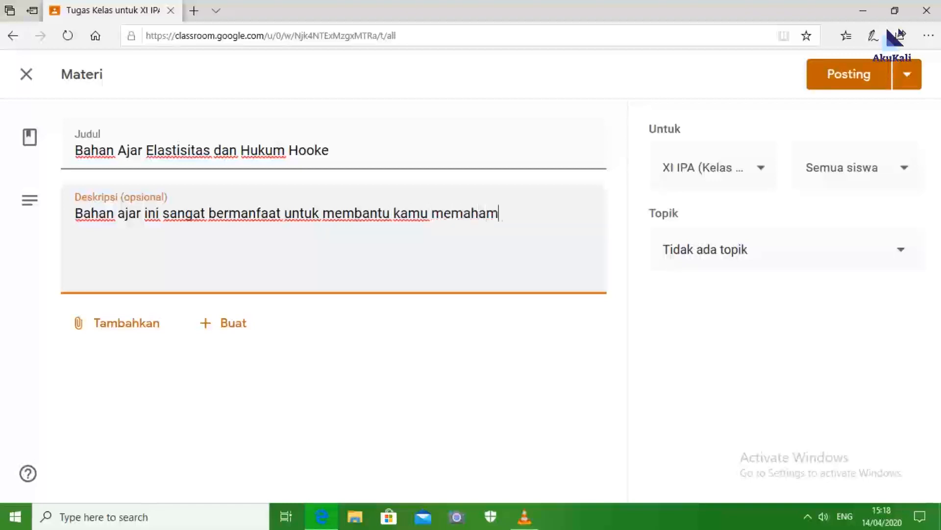
pyautogui.write('i')
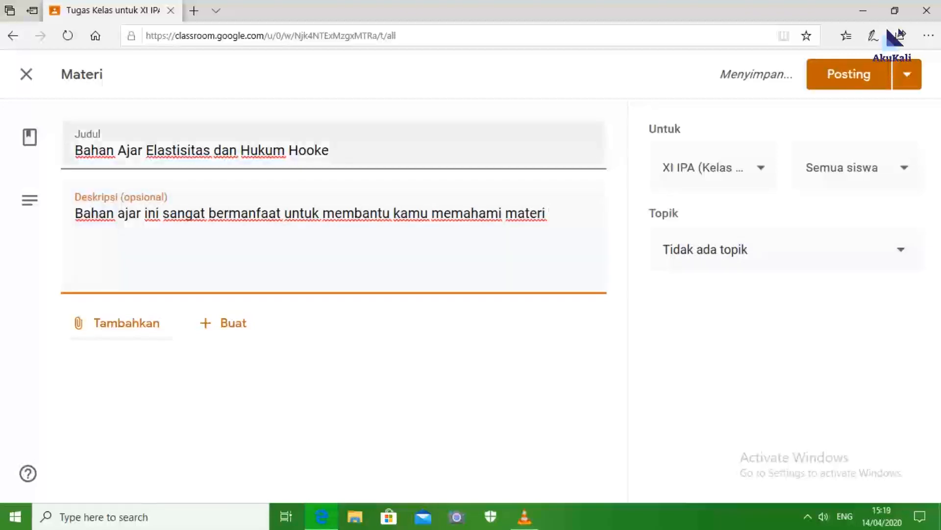
# - Complete the description sentence with "tentang Elastisitas dan Hukum Hooke", reusing the title's wording without "Bahan Ajar"
pyautogui.moveTo(75, 150); pyautogui.dragTo(327, 150)
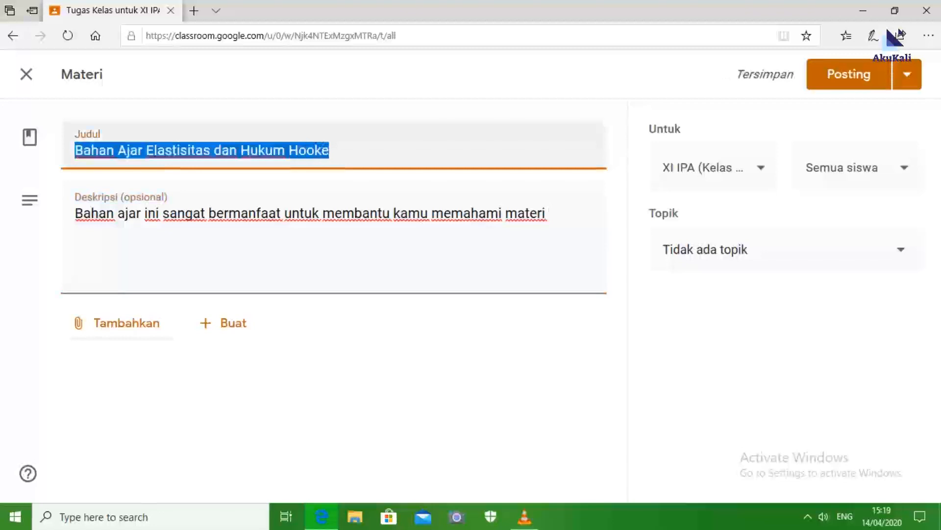
pyautogui.click(554, 214)
pyautogui.write('tentang')
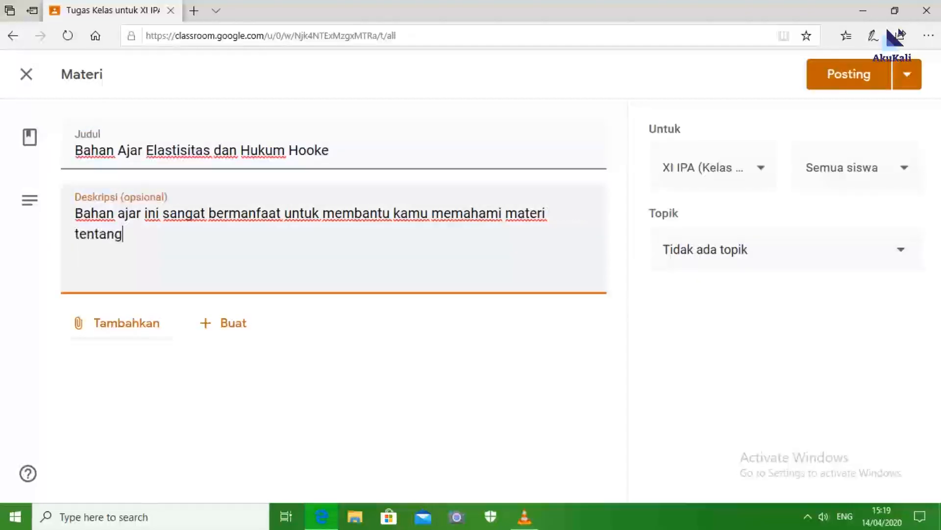
pyautogui.write('Bahan Ajar Elastisitas dan Hukum Hooke')
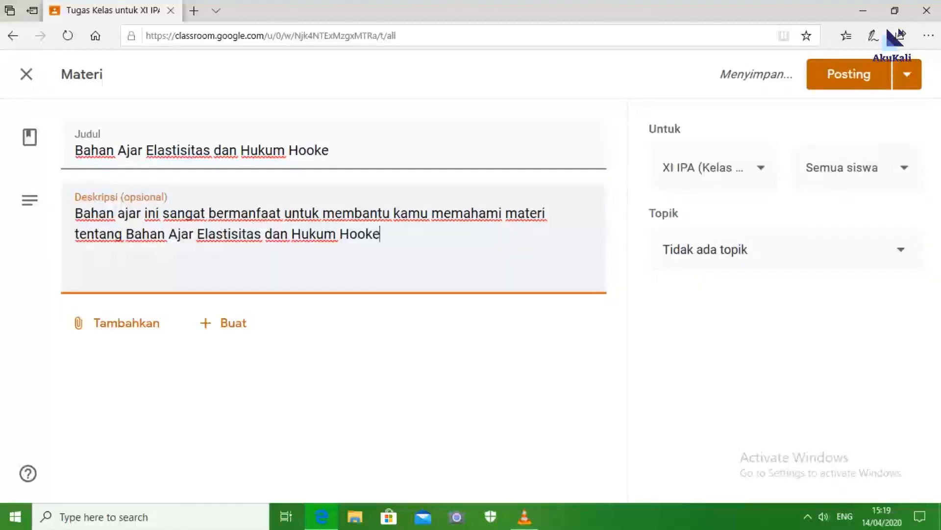
pyautogui.moveTo(194, 234); pyautogui.dragTo(126, 233)
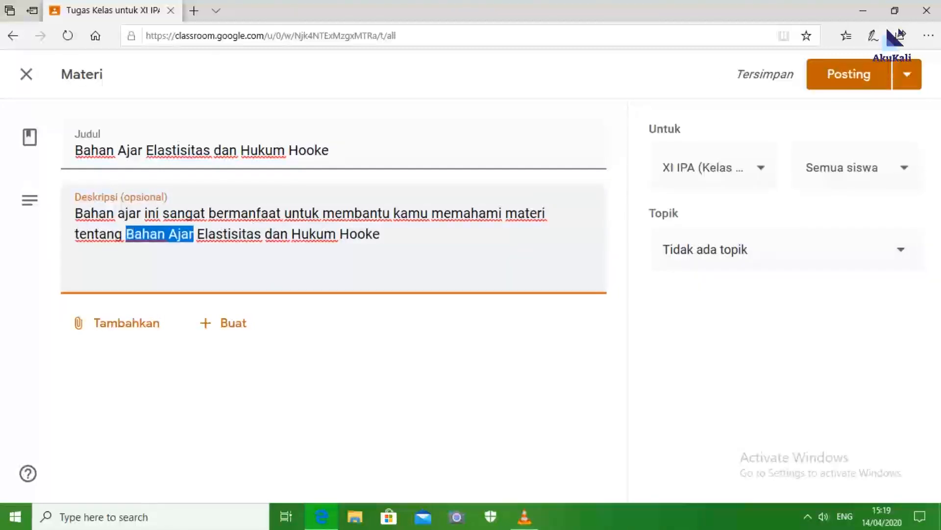
pyautogui.press('BackSpace')
pyautogui.press('BackSpace')
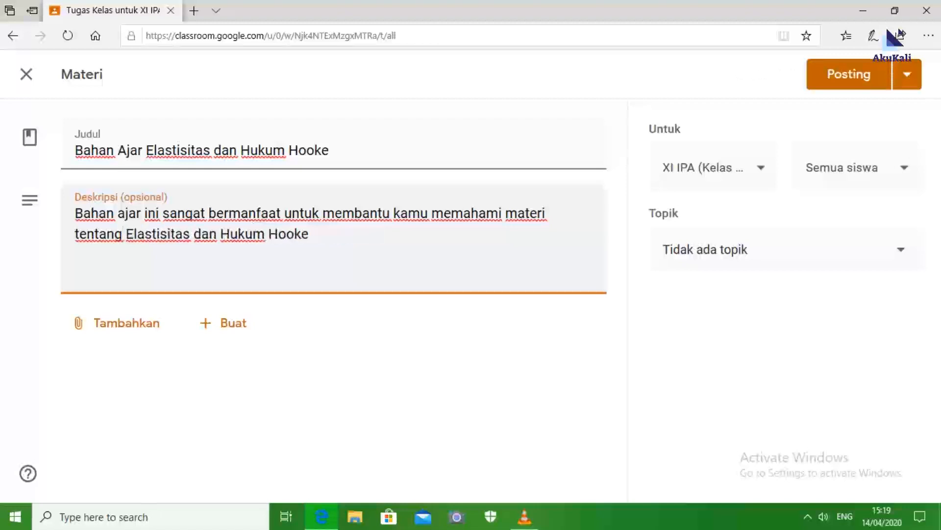
pyautogui.press('BackSpace')
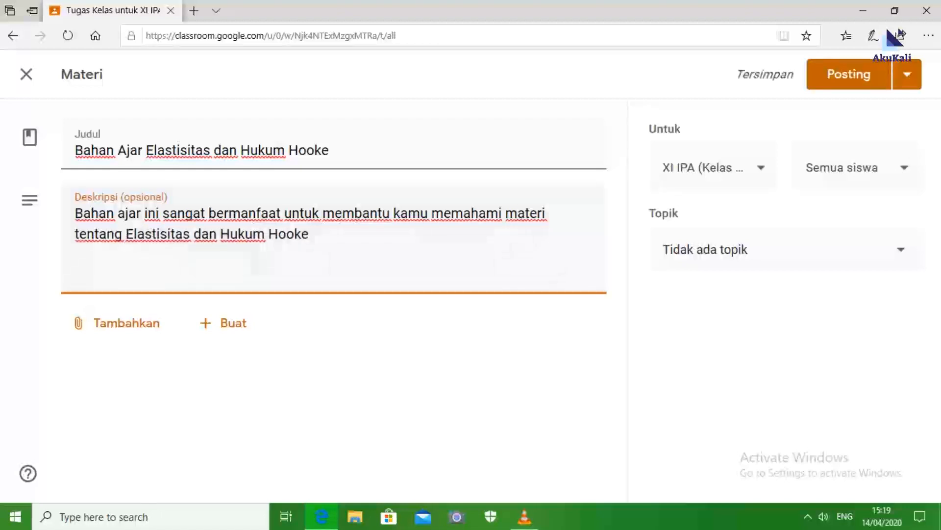
pyautogui.click(117, 323)
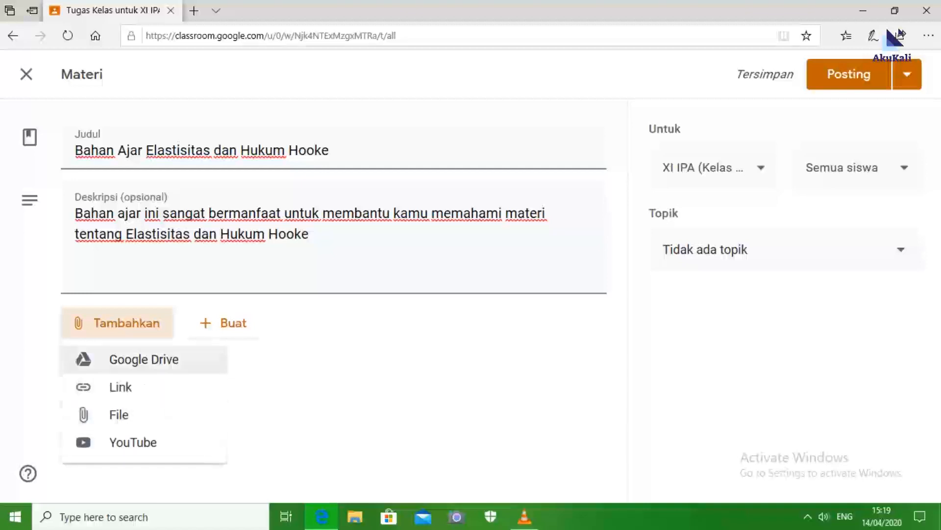
pyautogui.click(224, 323)
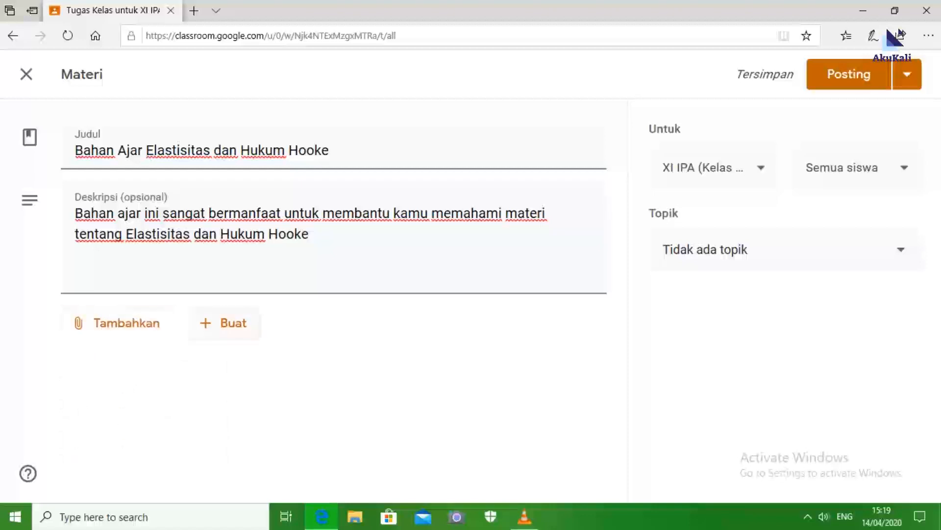
pyautogui.click(224, 323)
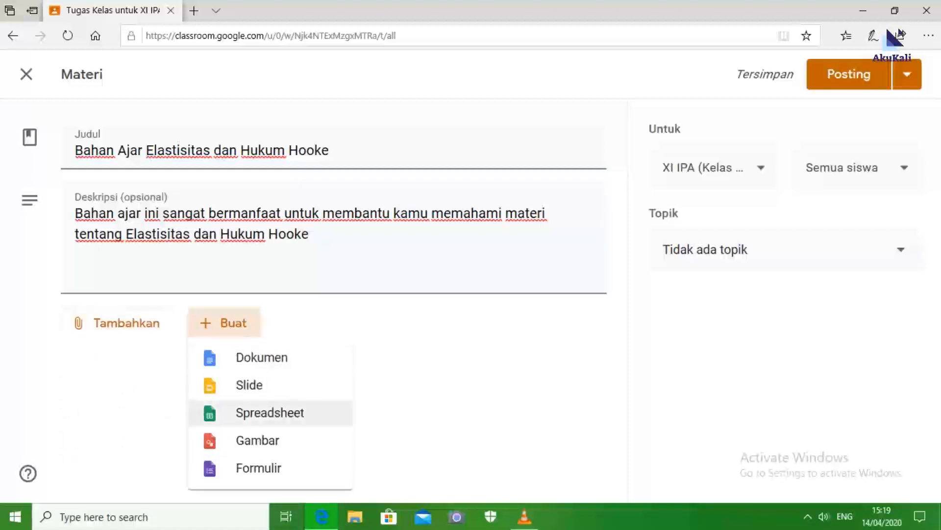
pyautogui.click(118, 323)
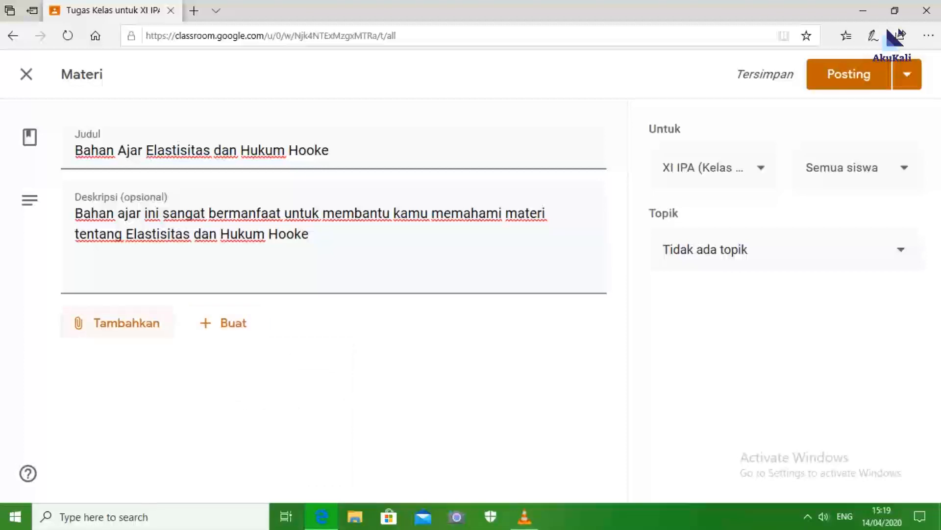
# - Attach the file "Elastisitas dan Hukum Hooke.pdf" from the computer's "New folder" to the material
pyautogui.click(118, 323)
pyautogui.click(119, 415)
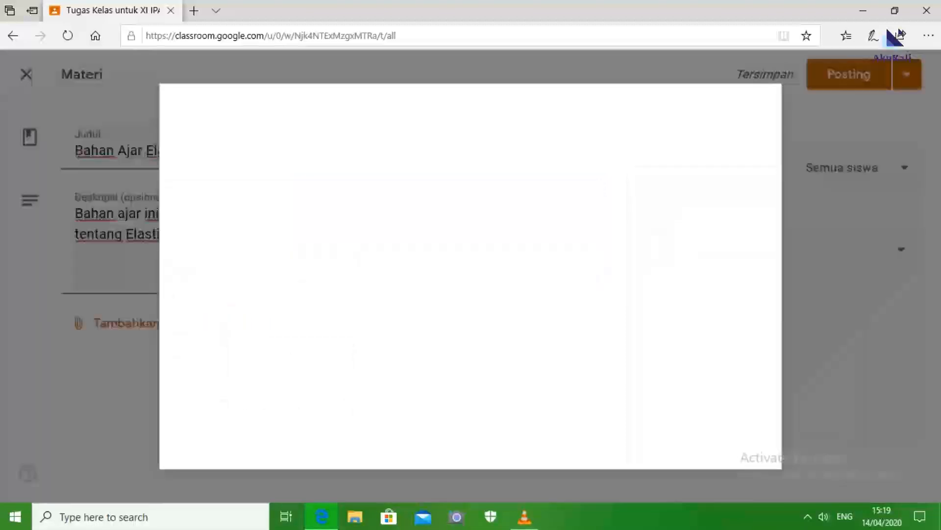
pyautogui.click(471, 217)
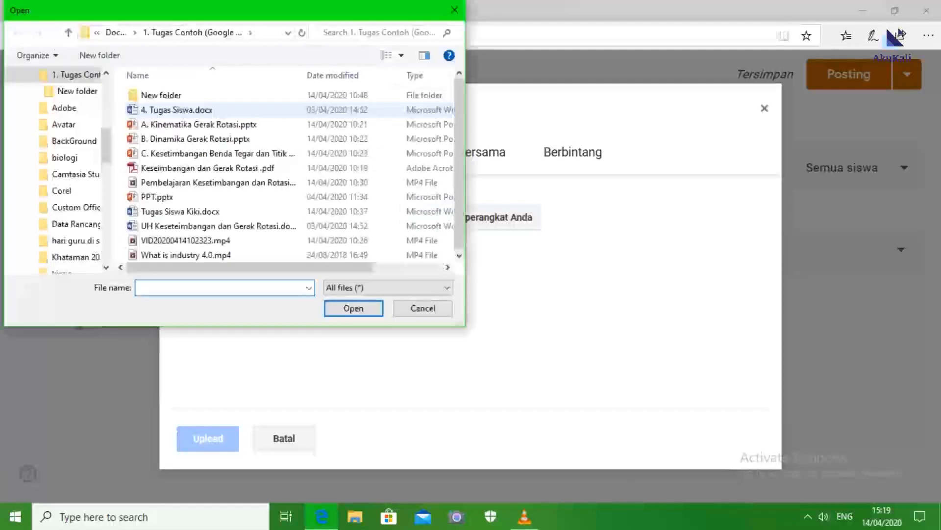
pyautogui.doubleClick(161, 95)
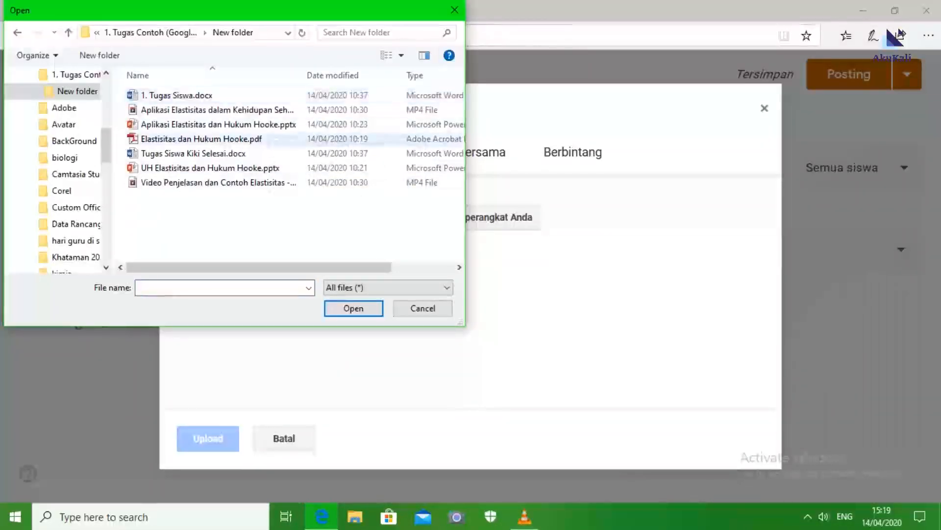
pyautogui.click(201, 139)
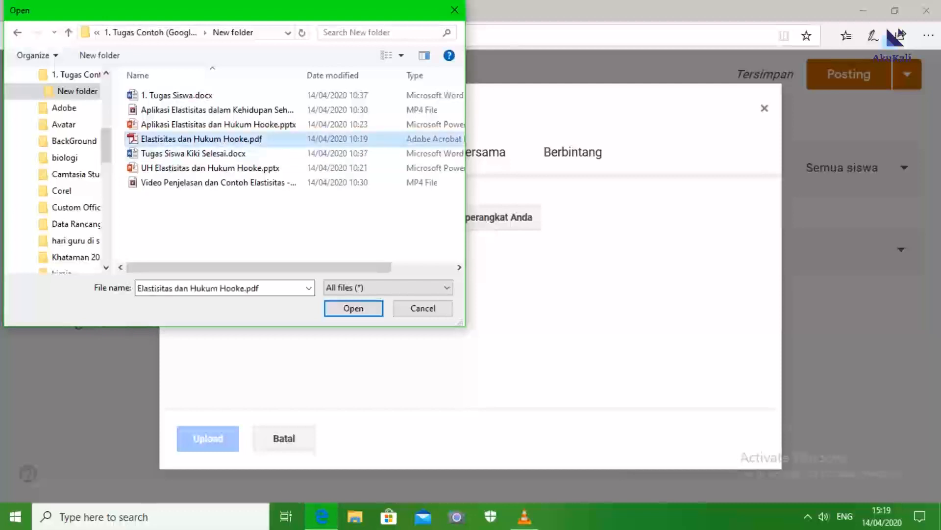
pyautogui.press('Return')
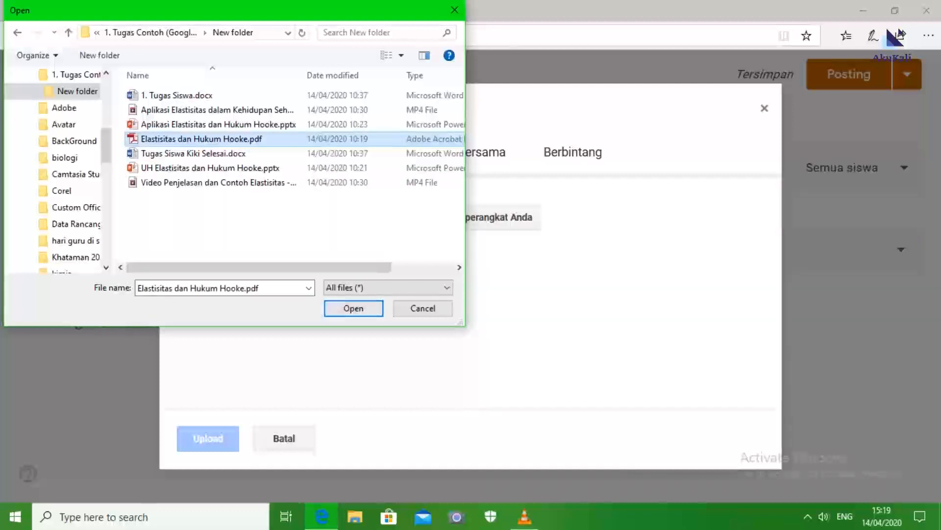
pyautogui.click(208, 438)
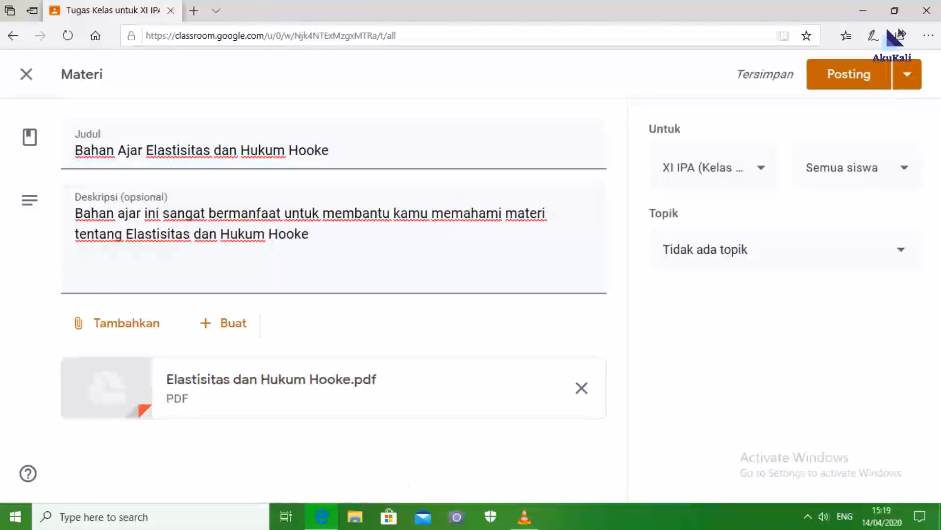
# - Assign the material to the topic "Elastisitas dan Hukum Hooke" and post it
pyautogui.click(786, 249)
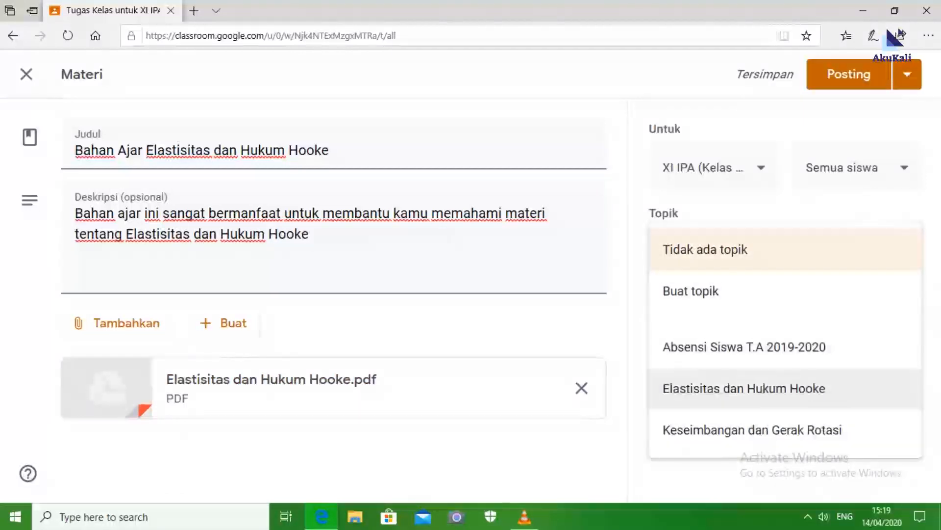
pyautogui.click(744, 387)
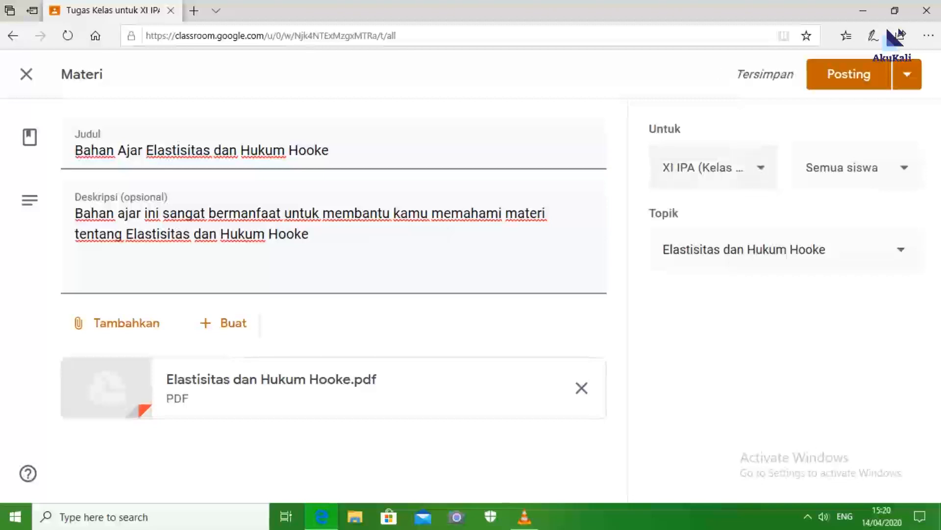
pyautogui.click(849, 74)
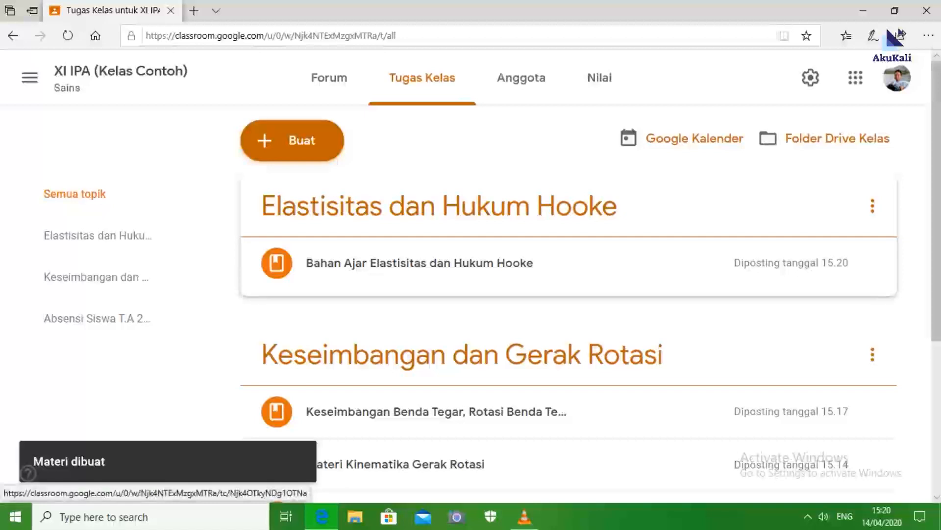
pyautogui.click(872, 206)
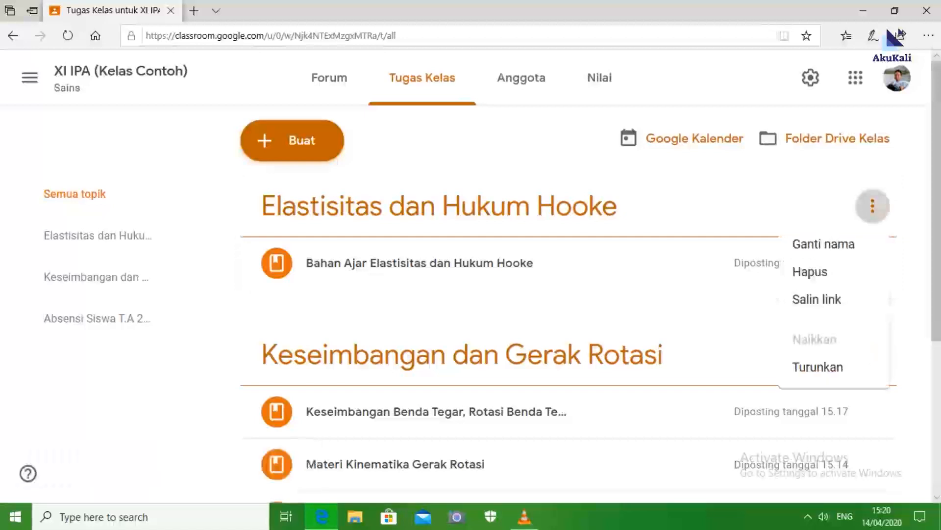
pyautogui.click(711, 203)
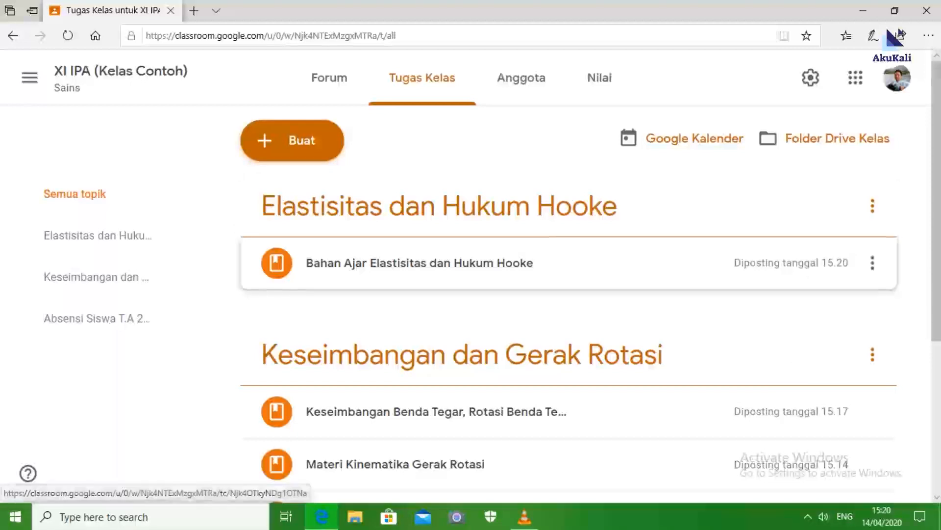
# - Create a new material post titled "Aplikasi Elastisitas dan Hukum Hooke dalam Kehidupan Sehari - hari"
pyautogui.click(292, 140)
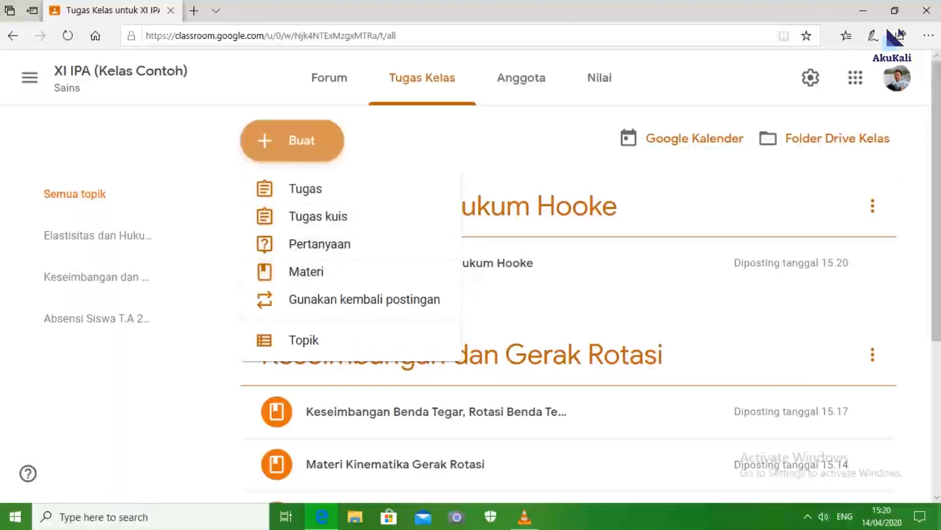
pyautogui.click(290, 272)
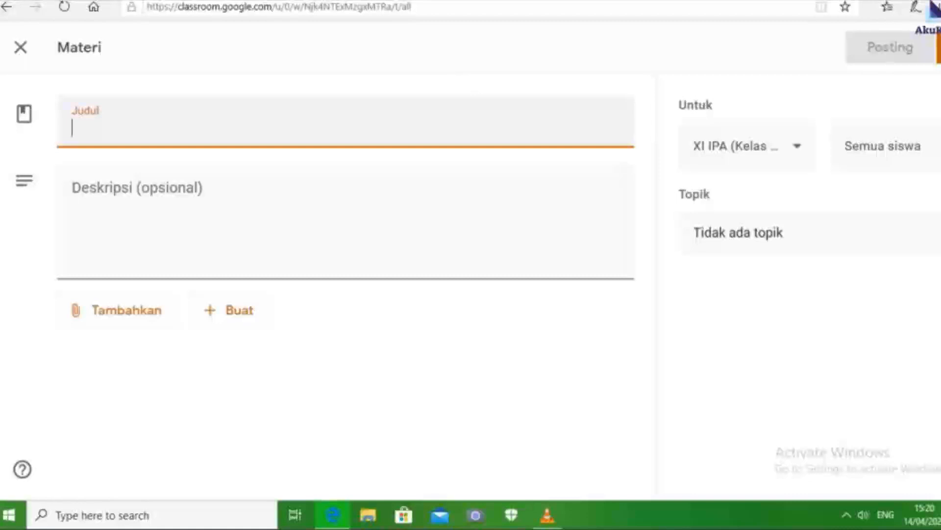
pyautogui.write('A')
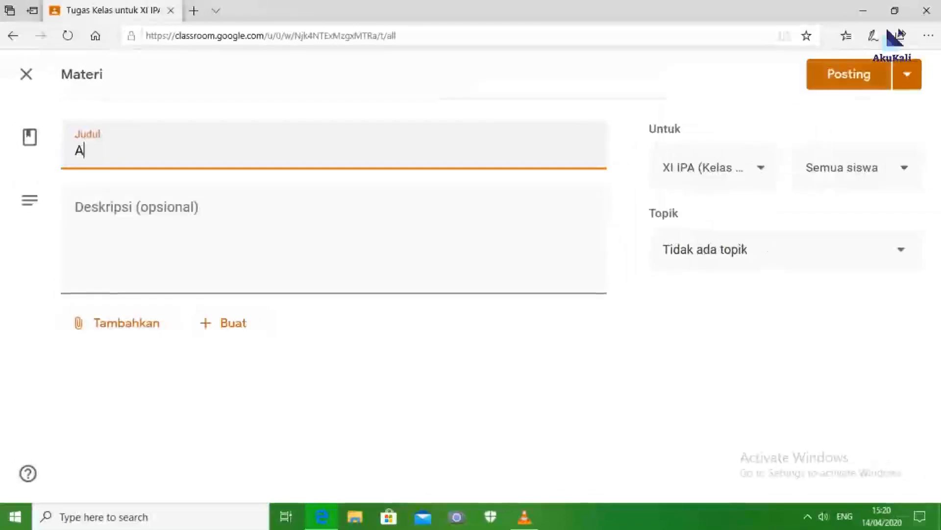
pyautogui.write('plia')
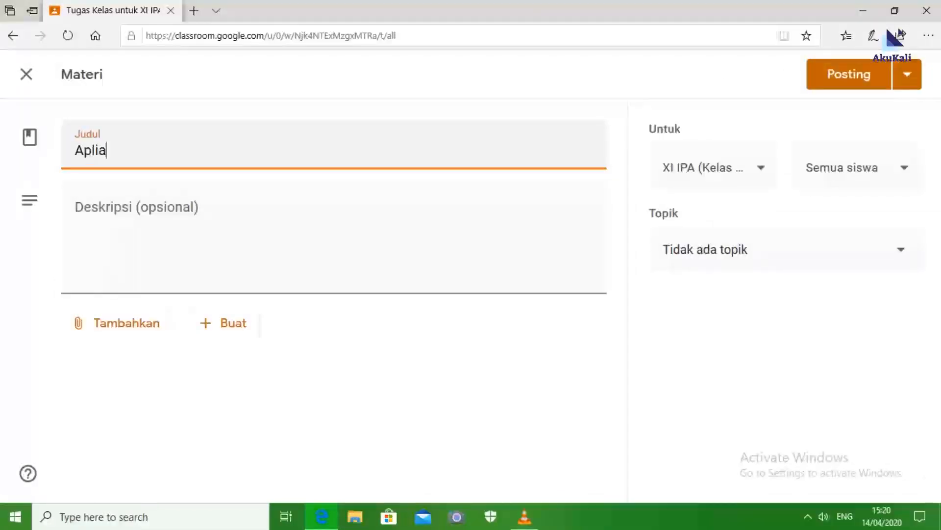
pyautogui.press('BackSpace')
pyautogui.press('BackSpace')
pyautogui.press('BackSpace')
pyautogui.write('likasi ')
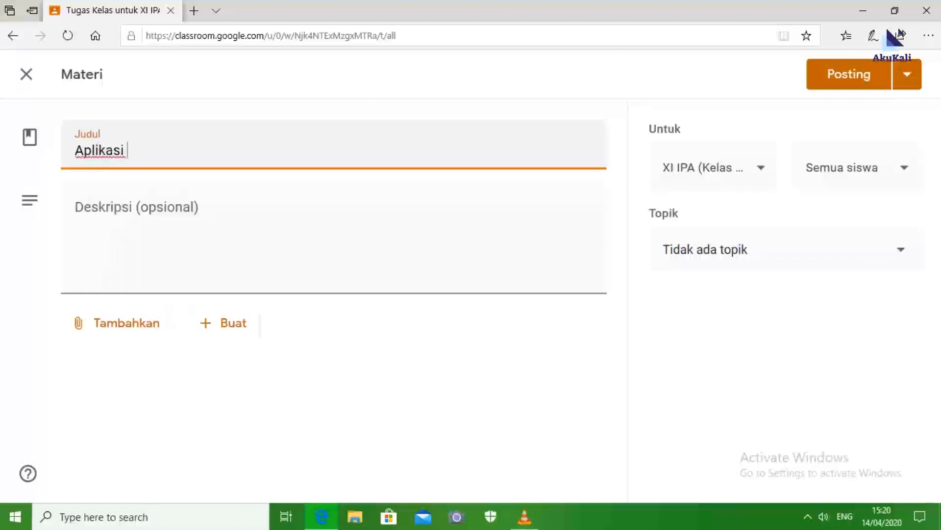
pyautogui.write('Elast')
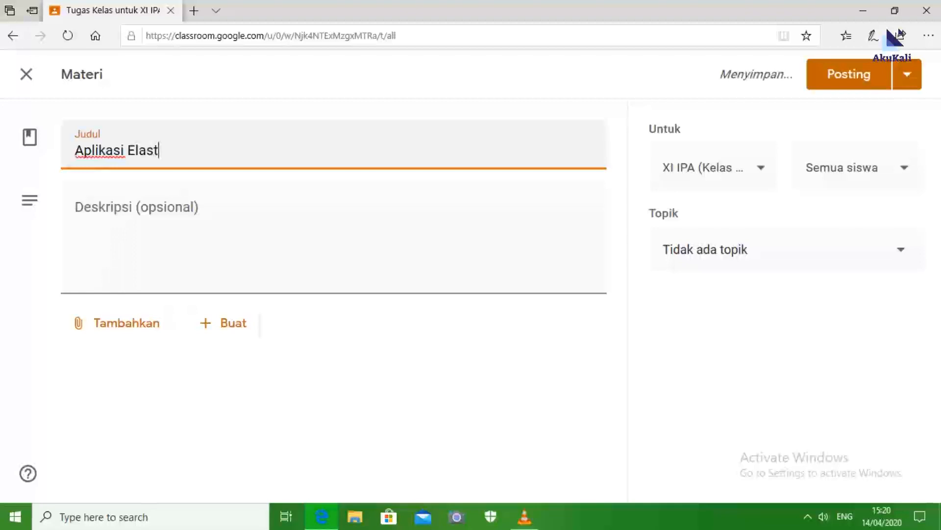
pyautogui.write('isitas da')
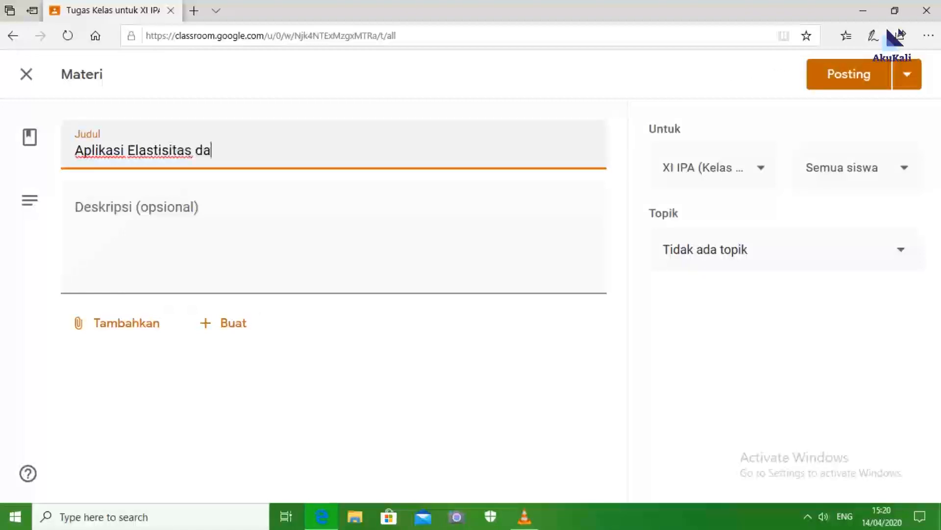
pyautogui.write('n Hukum')
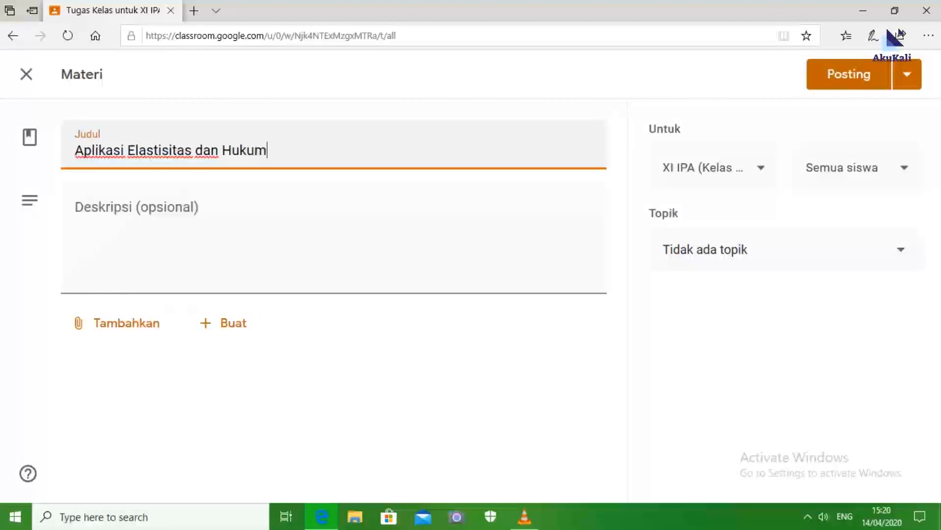
pyautogui.write(' Hooke dalam')
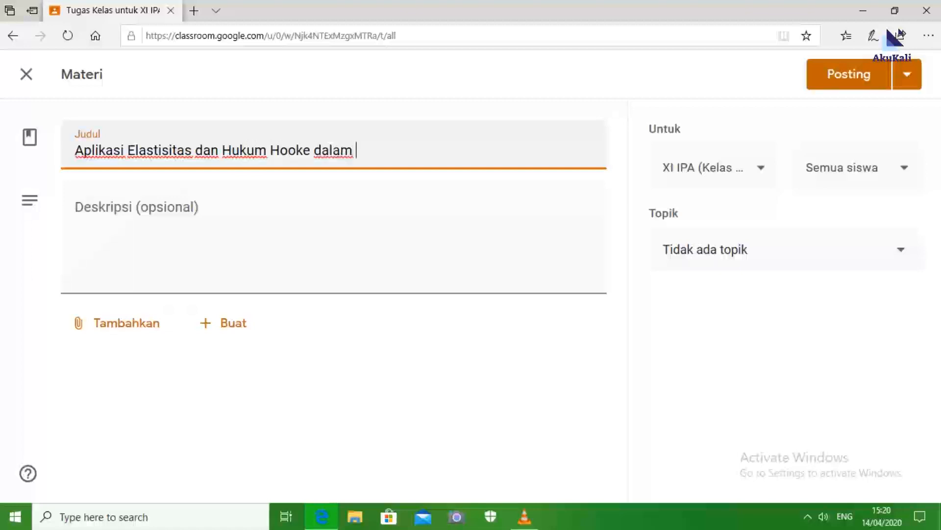
pyautogui.write(' Kehif')
pyautogui.press('BackSpace')
pyautogui.write('dupan')
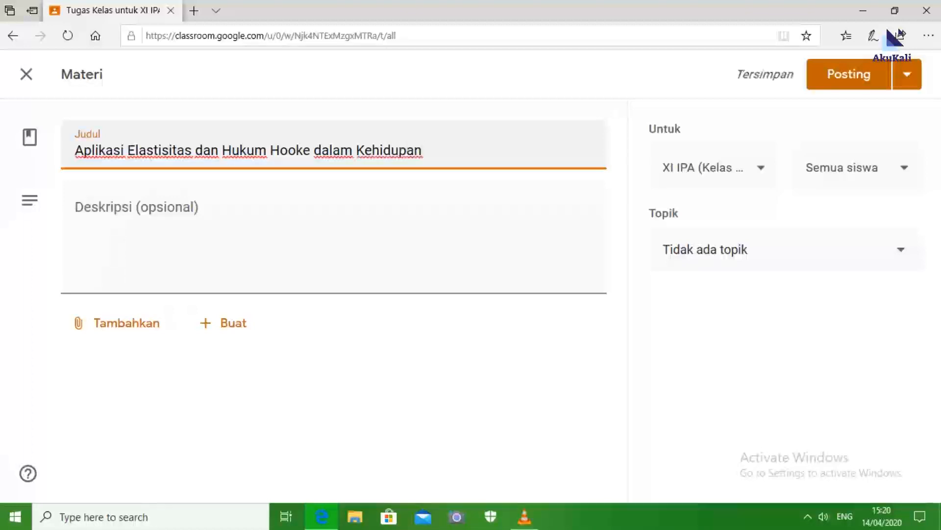
pyautogui.write(' Sehari - hari')
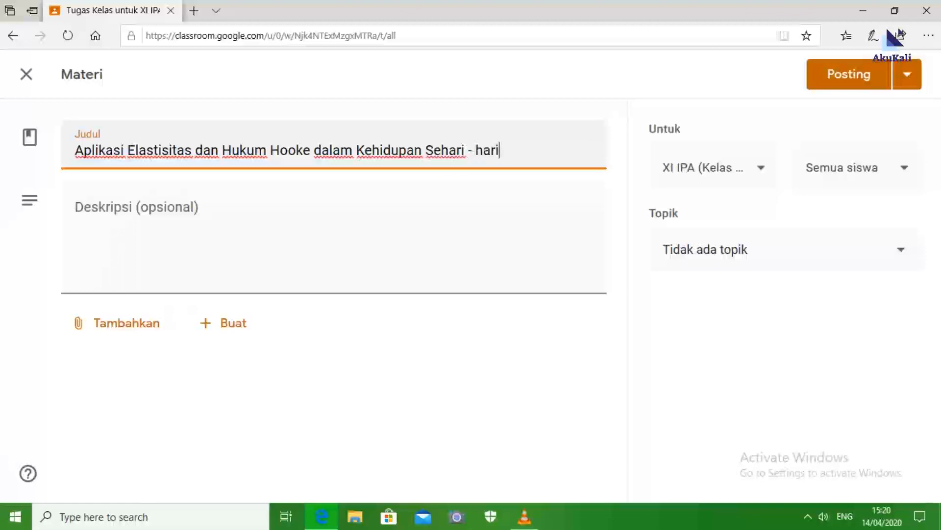
# - Begin the material's description with "Dalam video yang telah oleh guru ada beberapa contoh aplikasi dan soal serta"
pyautogui.click(76, 212)
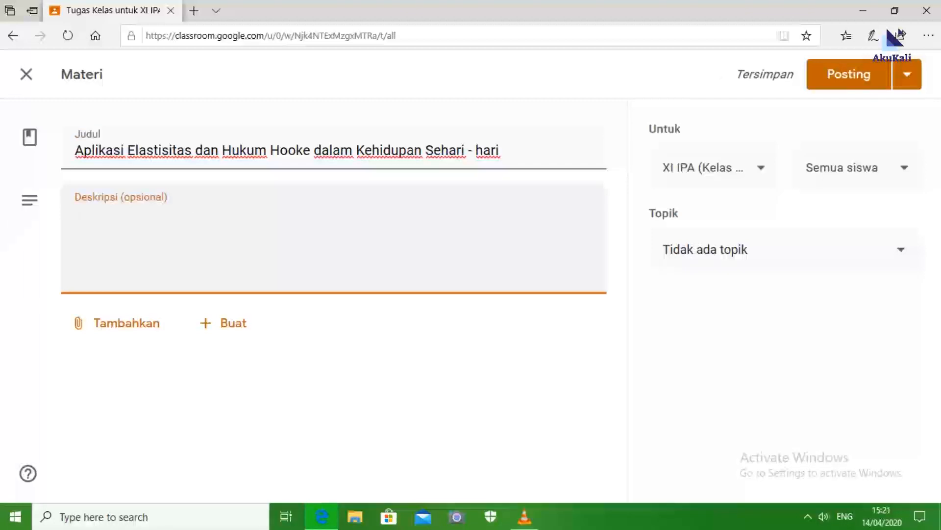
pyautogui.write('D')
pyautogui.write('la')
pyautogui.press('BackSpace')
pyautogui.press('BackSpace')
pyautogui.press('BackSpace')
pyautogui.write('D')
pyautogui.press('BackSpace')
pyautogui.write('Dalam v')
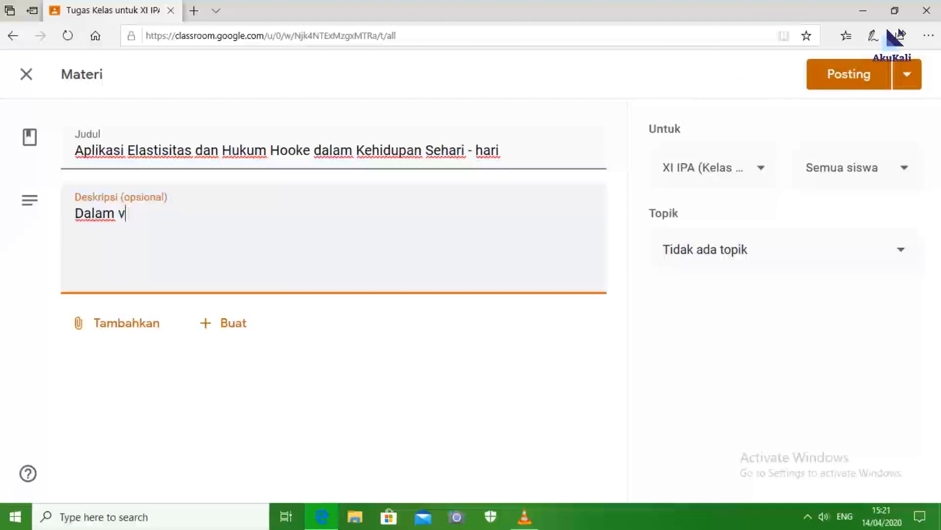
pyautogui.write('ideo c')
pyautogui.press('BackSpace')
pyautogui.press('BackSpace')
pyautogui.write('yang telah')
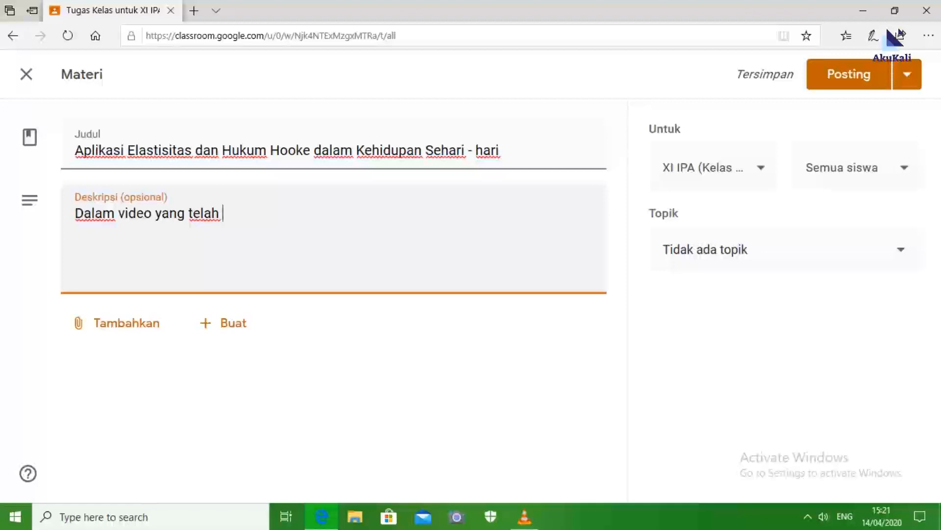
pyautogui.write('oleh ')
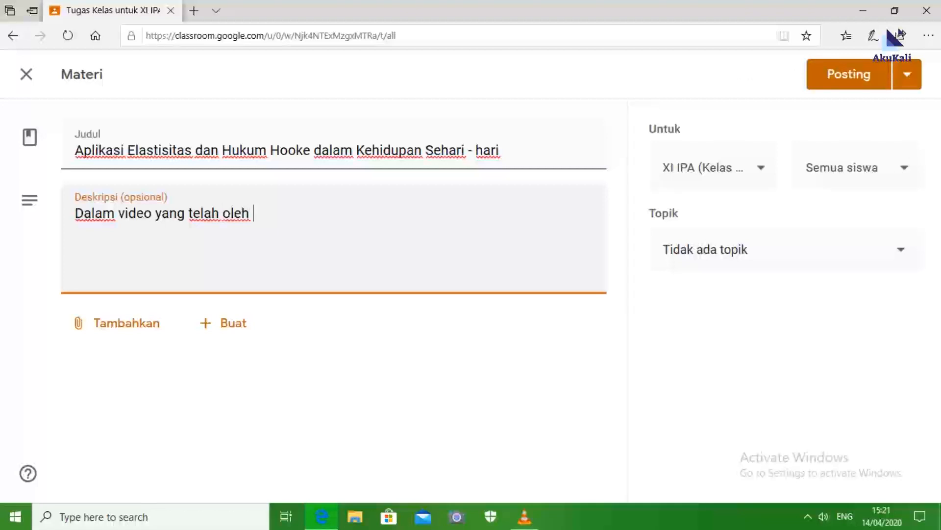
pyautogui.write('guru ada beber')
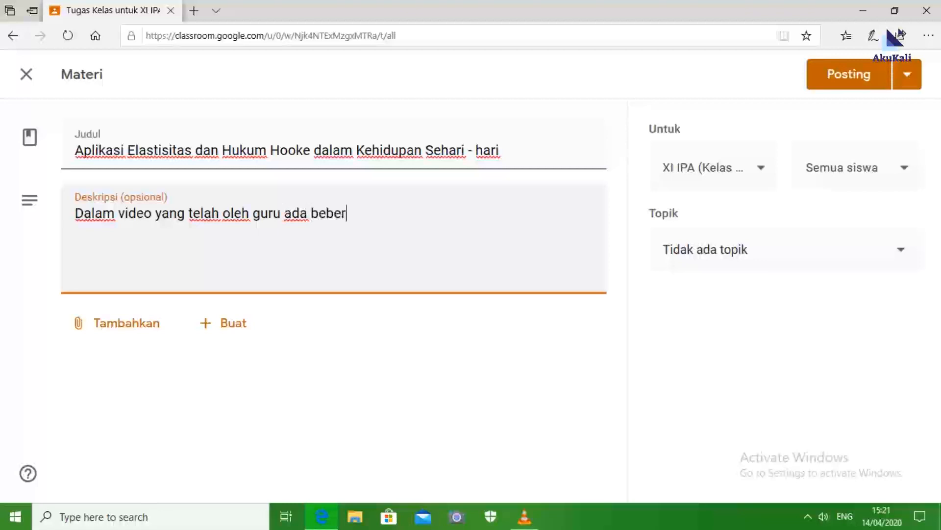
pyautogui.write('apa co')
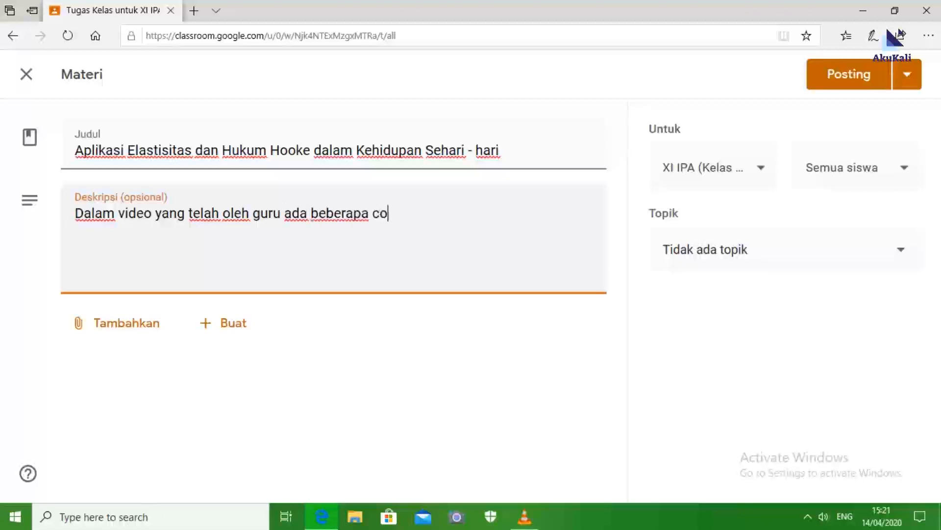
pyautogui.write('ntoh ap')
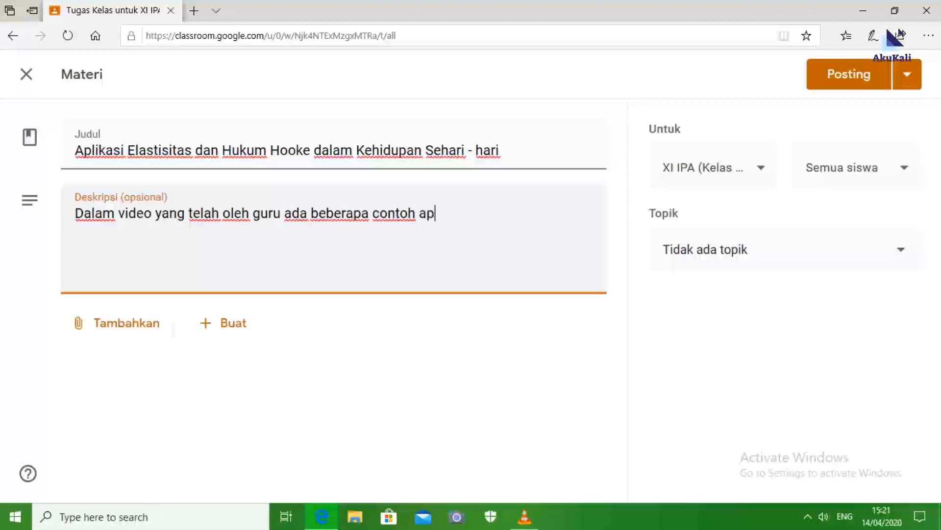
pyautogui.write('liak')
pyautogui.press('BackSpace')
pyautogui.press('BackSpace')
pyautogui.write('kasi dan soal serta pembahan')
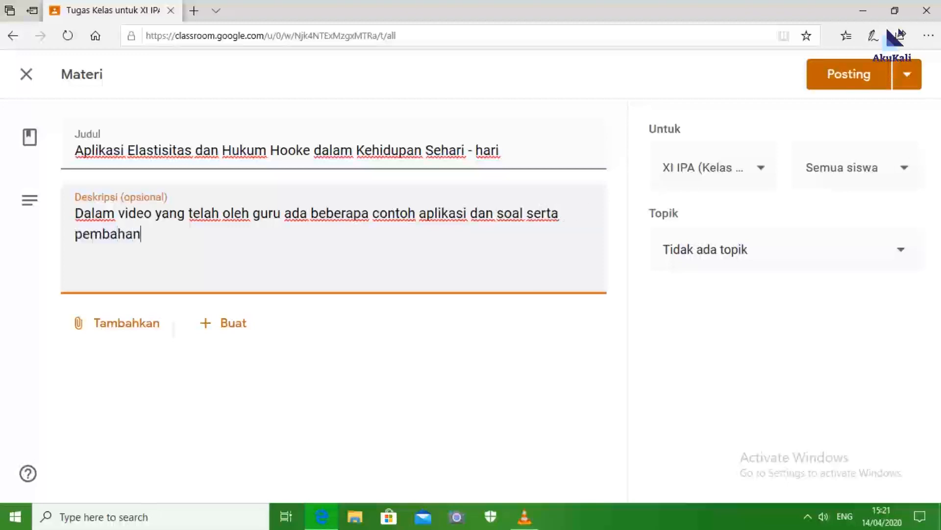
# - Complete the description sentence with "pembahasan tentang elastisitas dan hokum Hooke"
pyautogui.write('=')
pyautogui.press('BackSpace')
pyautogui.press('BackSpace')
pyautogui.write('san tentang eka')
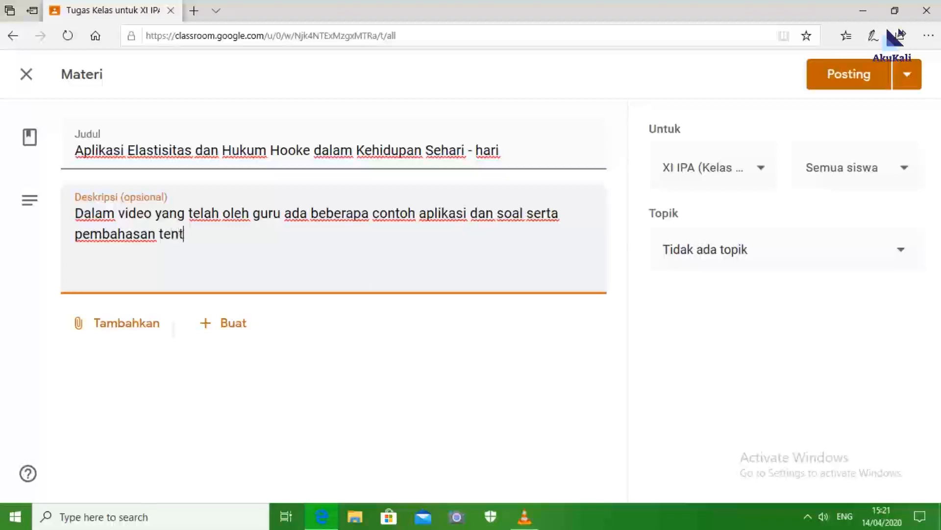
pyautogui.press('BackSpace')
pyautogui.press('BackSpace')
pyautogui.press('BackSpace')
pyautogui.press('BackSpace')
pyautogui.press('BackSpace')
pyautogui.write('g elastisi')
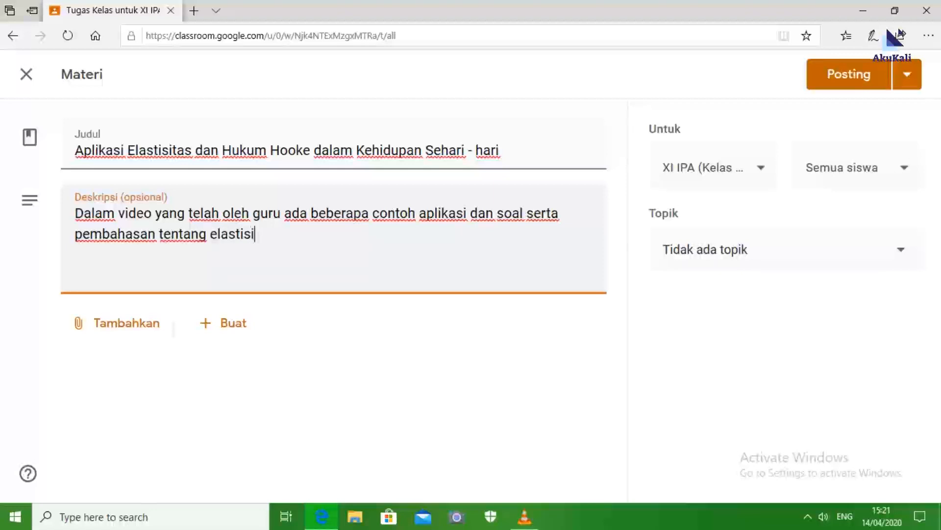
pyautogui.write('tas da')
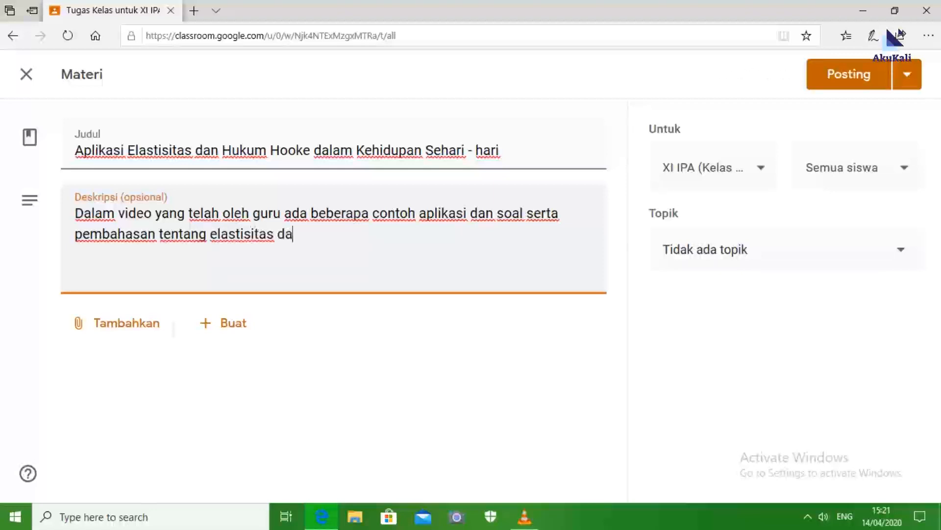
pyautogui.write('n hokum ')
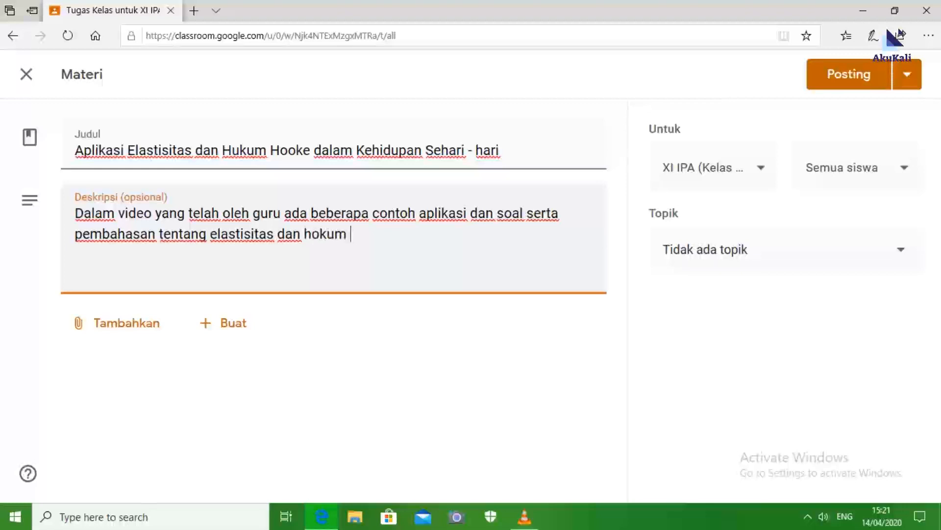
pyautogui.write('Hooke')
# - Correct the misspelled word "hokum" to "Hukum" in the description
pyautogui.press('Left')
pyautogui.press('Left')
pyautogui.press('Left')
pyautogui.press('Left')
pyautogui.press('Left')
pyautogui.press('Left')
pyautogui.press('Left')
pyautogui.press('Left')
pyautogui.press('Left')
pyautogui.press('Left')
pyautogui.press('Right')
pyautogui.press('BackSpace')
pyautogui.press('BackSpace')
pyautogui.write('Hu')
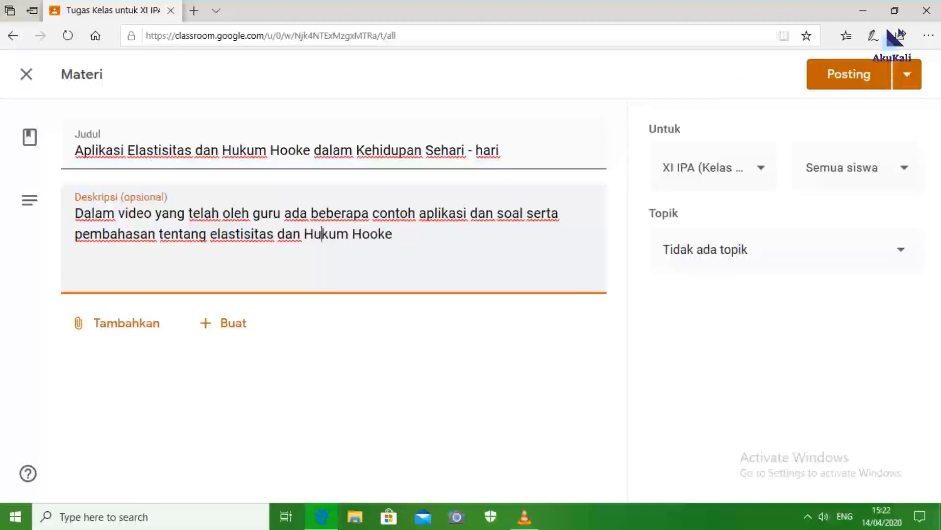
# - Capitalise the first letter of "elastisitas" in the description so it reads "Elastisitas"
pyautogui.press('Left')
pyautogui.press('Left')
pyautogui.press('Left')
pyautogui.press('Left')
pyautogui.press('Left')
pyautogui.press('Left')
pyautogui.press('Left')
pyautogui.press('Left')
pyautogui.press('Left')
pyautogui.press('Left')
pyautogui.press('Left')
pyautogui.press('Left')
pyautogui.press('Left')
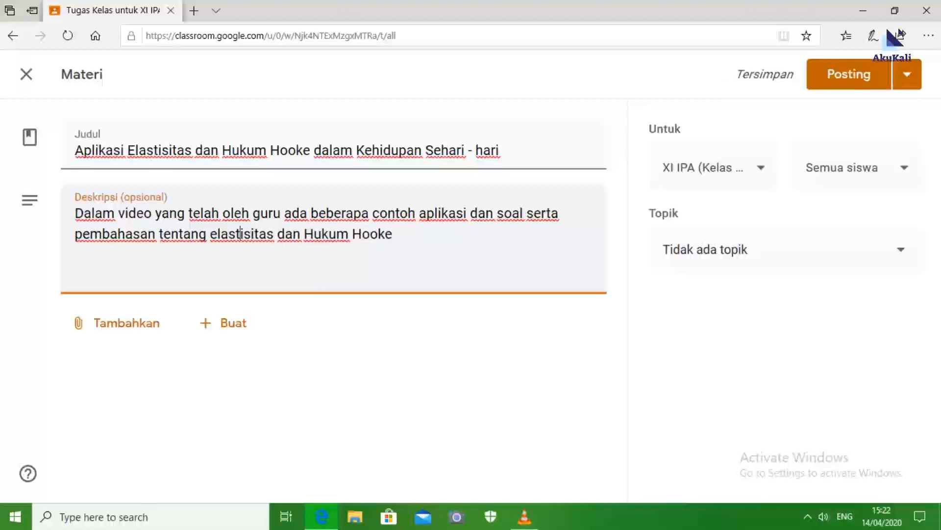
pyautogui.press('Left')
pyautogui.press('Left')
pyautogui.press('BackSpace')
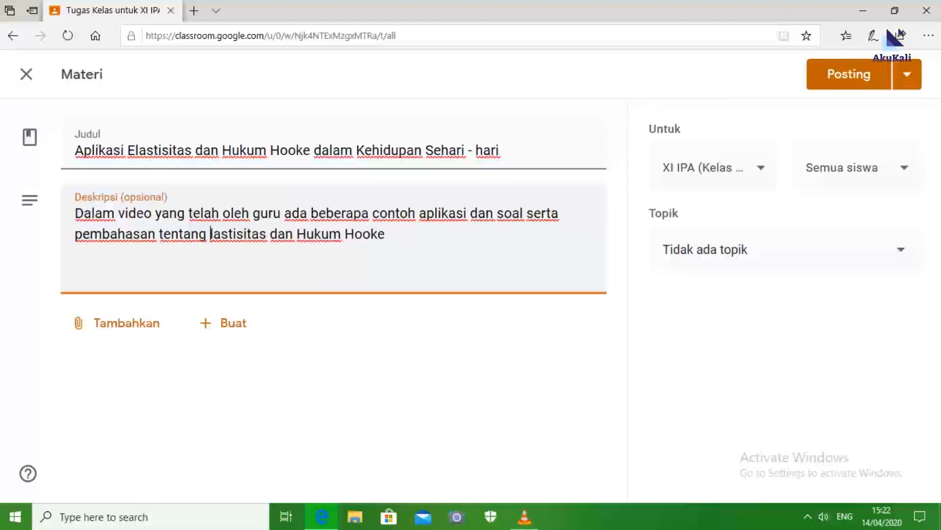
pyautogui.write('E')
pyautogui.press('Tab')
pyautogui.press('Return')
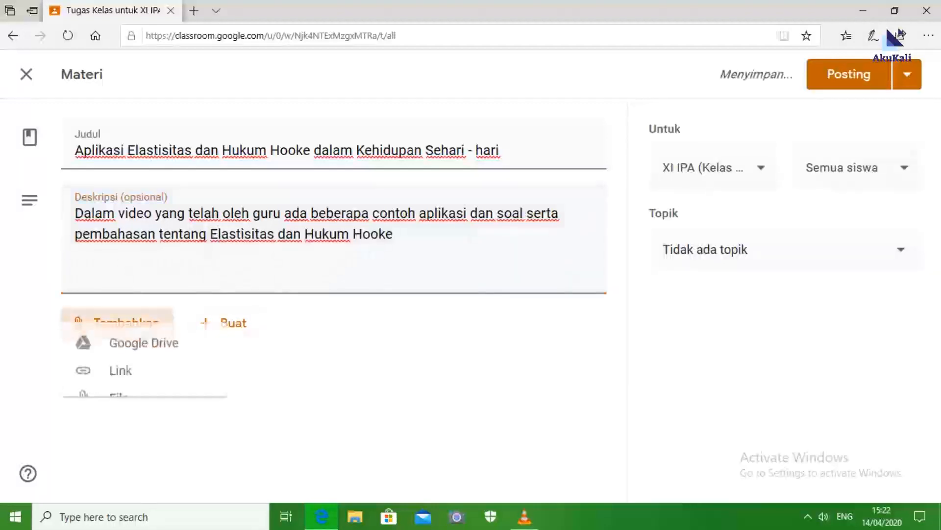
pyautogui.press('Escape')
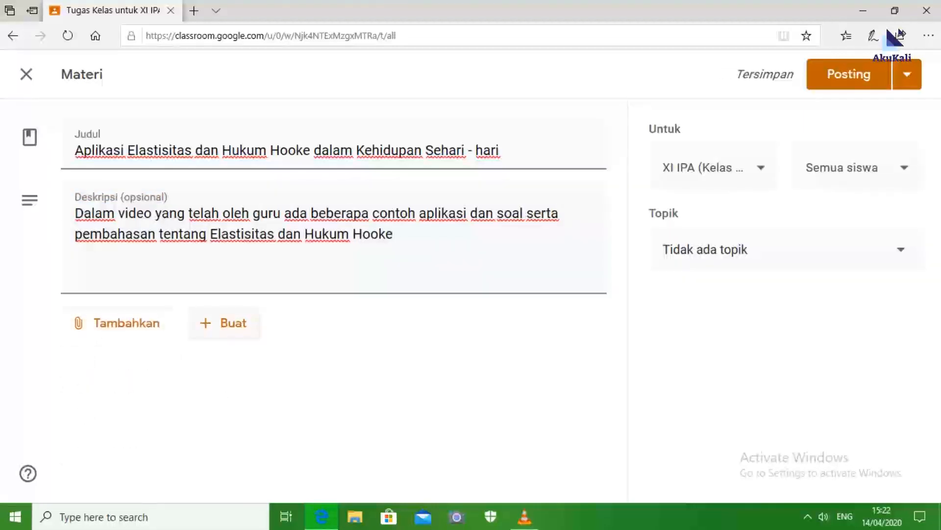
pyautogui.press('Return')
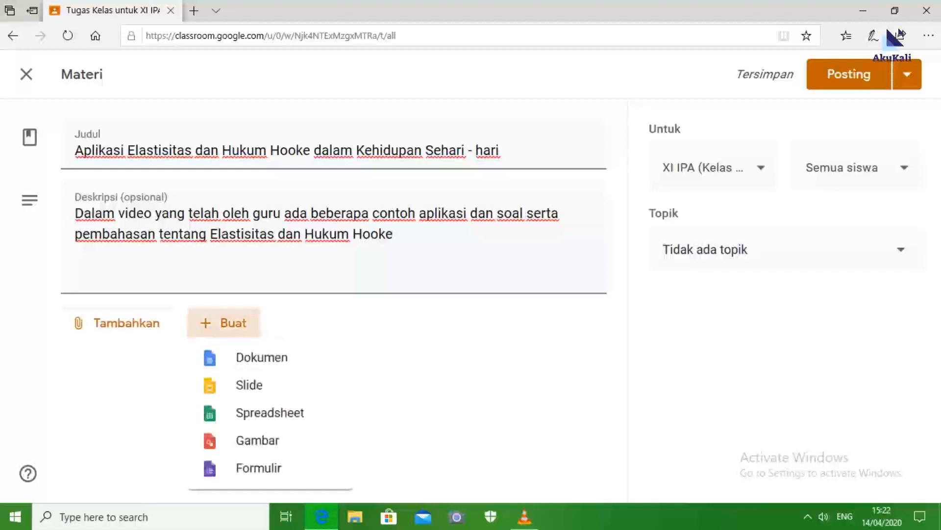
pyautogui.press('Escape')
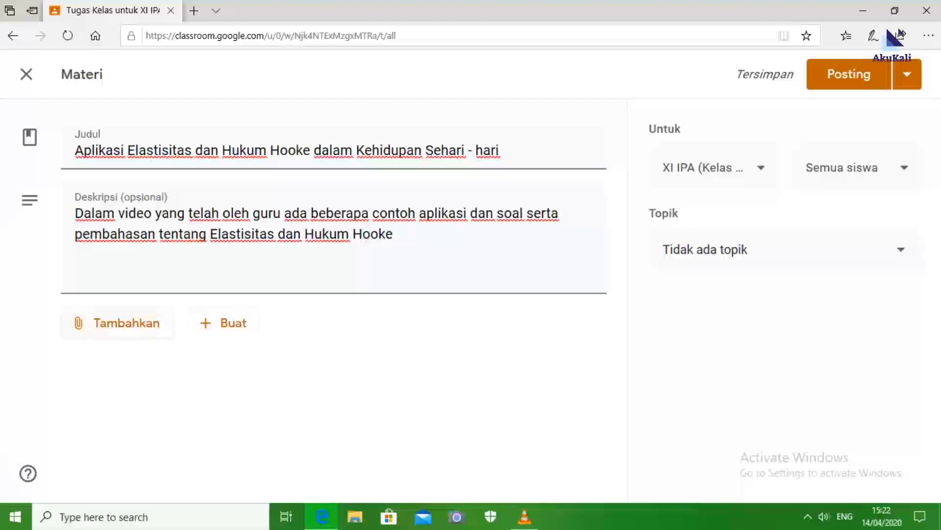
# - Upload the file "Aplikasi Elastisitas dalam Kehidupan Sehari - hari.mp4" from the computer as an attachment to the material
pyautogui.click(112, 323)
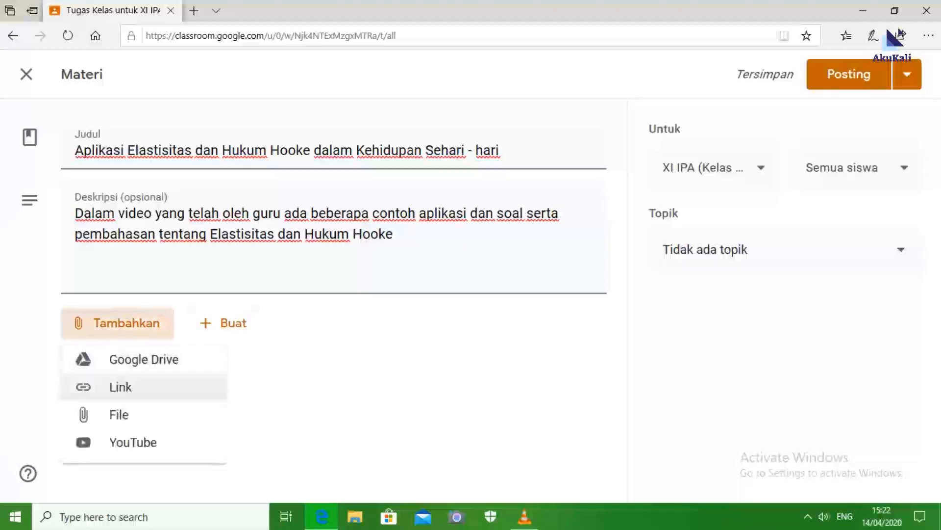
pyautogui.click(119, 415)
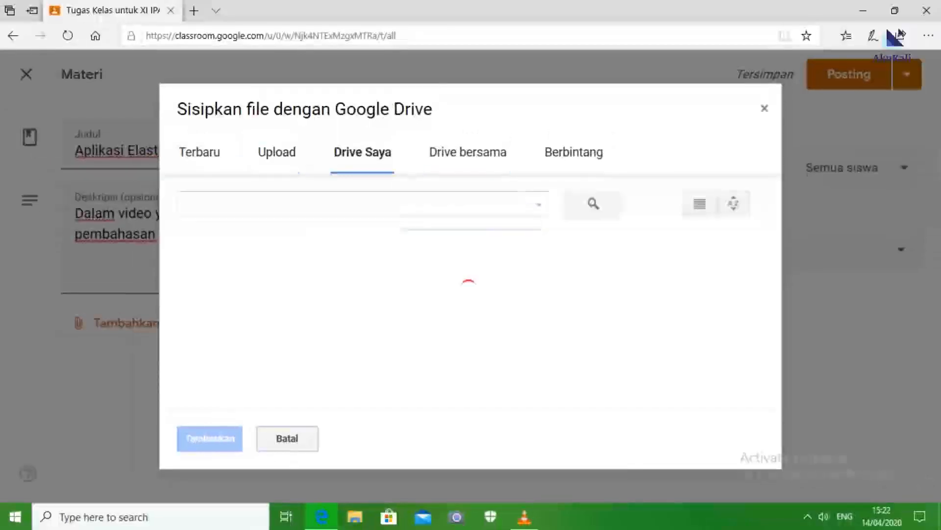
pyautogui.click(574, 152)
pyautogui.click(277, 152)
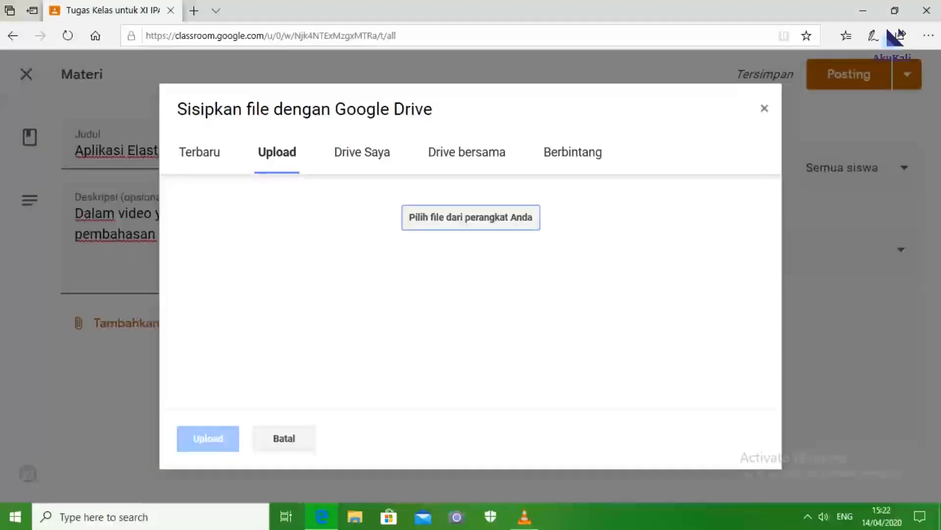
pyautogui.click(471, 217)
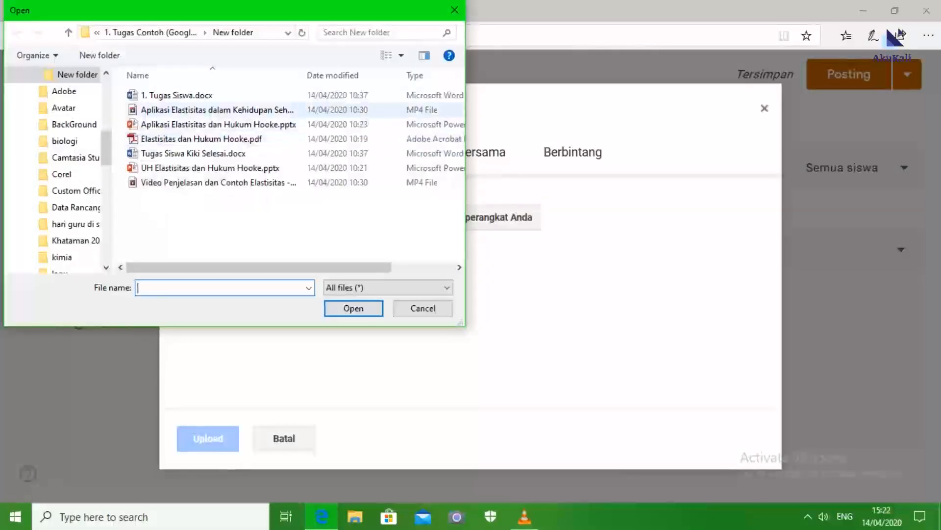
pyautogui.click(217, 110)
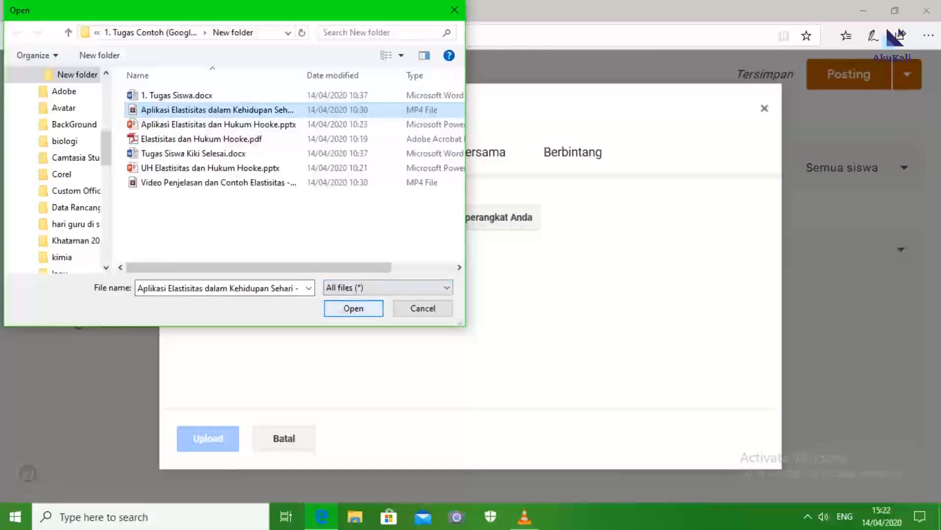
pyautogui.press('Return')
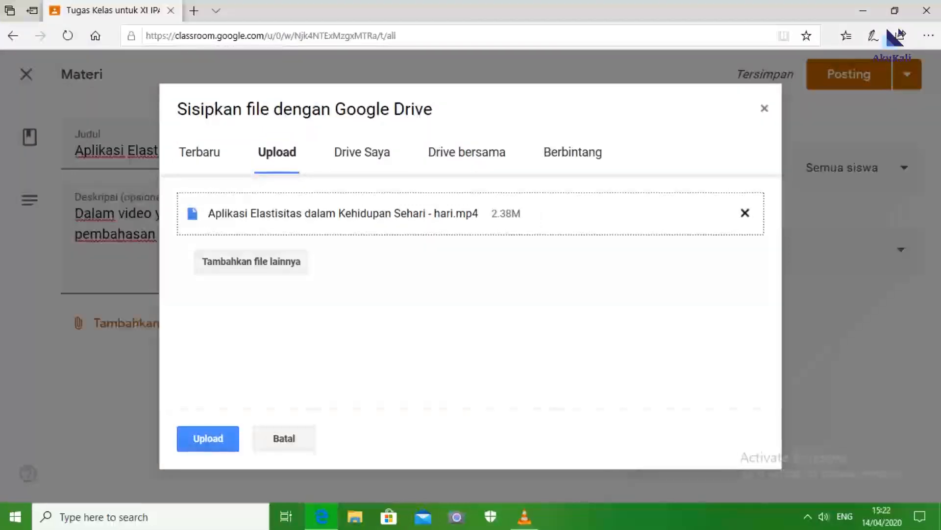
pyautogui.click(208, 439)
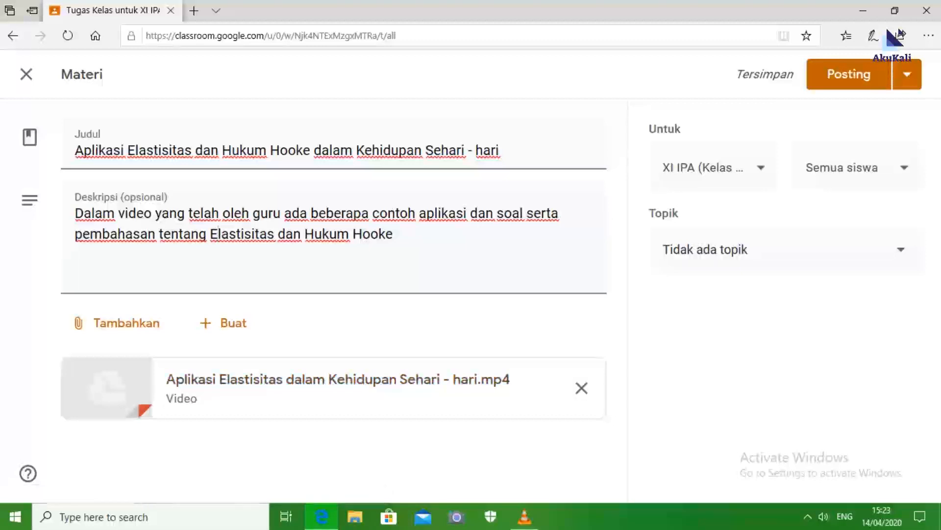
# - Attach a second video from the computer, "Video Penjelasan dan Contoh Elastisitas - Copy.mp4", to the material
pyautogui.click(118, 323)
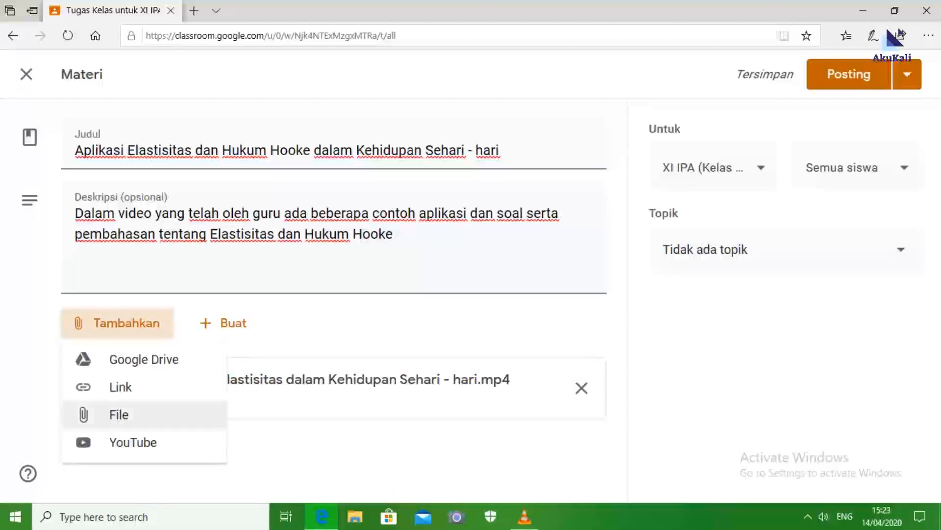
pyautogui.click(118, 414)
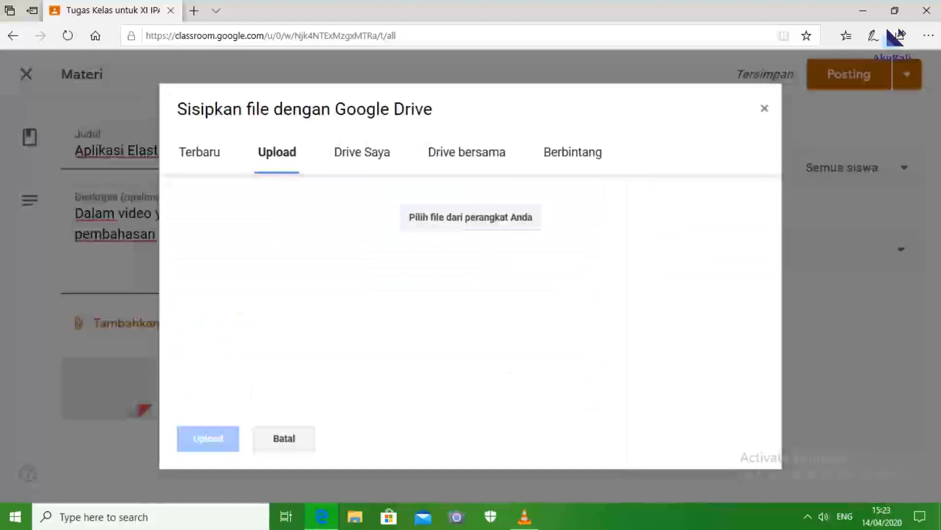
pyautogui.click(471, 217)
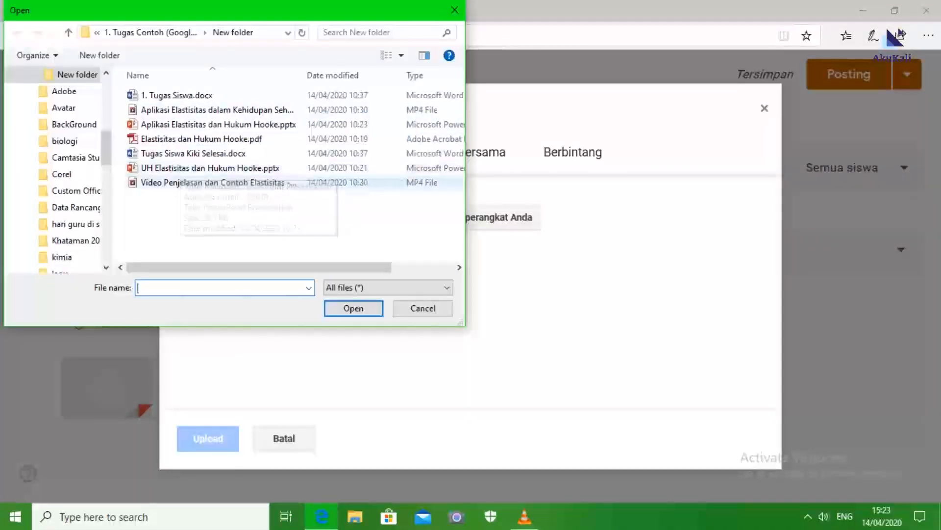
pyautogui.click(179, 183)
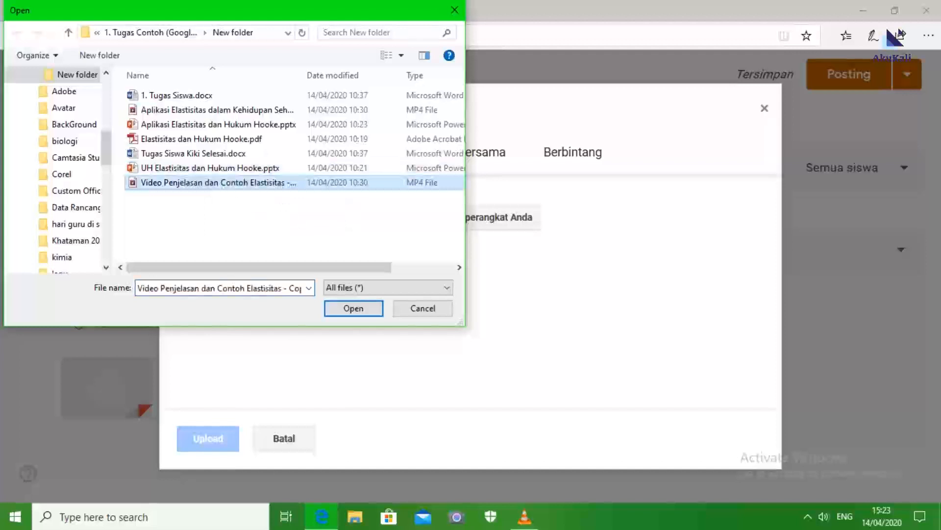
pyautogui.press('Return')
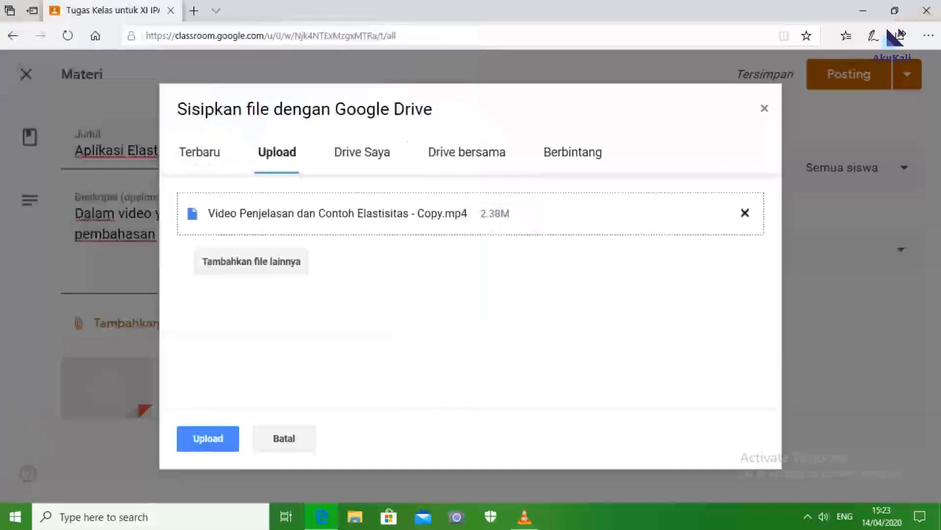
pyautogui.press('Return')
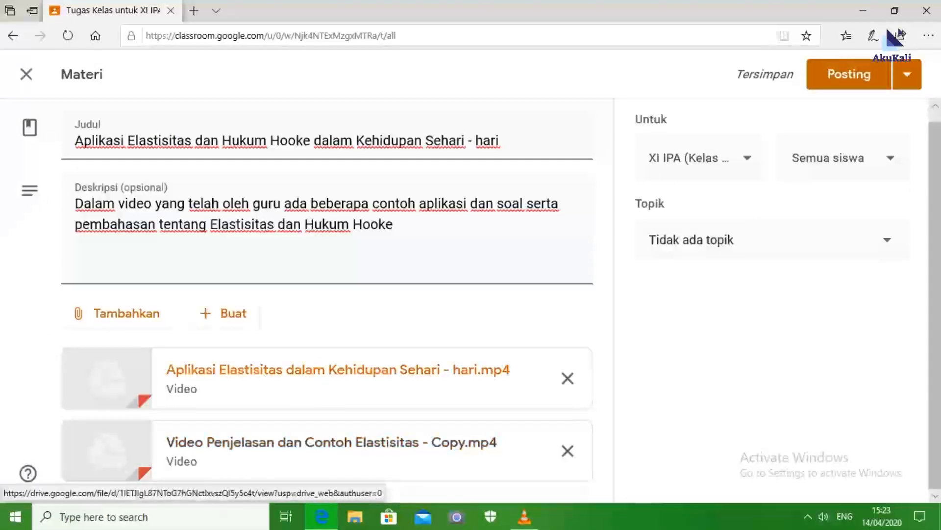
# - Assign the material to the topic "Elastisitas dan Hukum Hooke" and post it to the class
pyautogui.scroll(1, 324, 299)
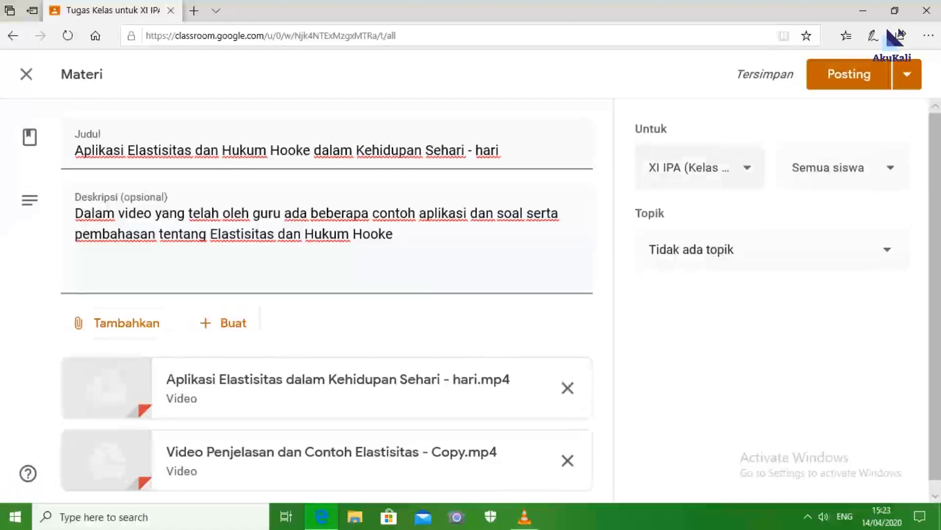
pyautogui.click(700, 167)
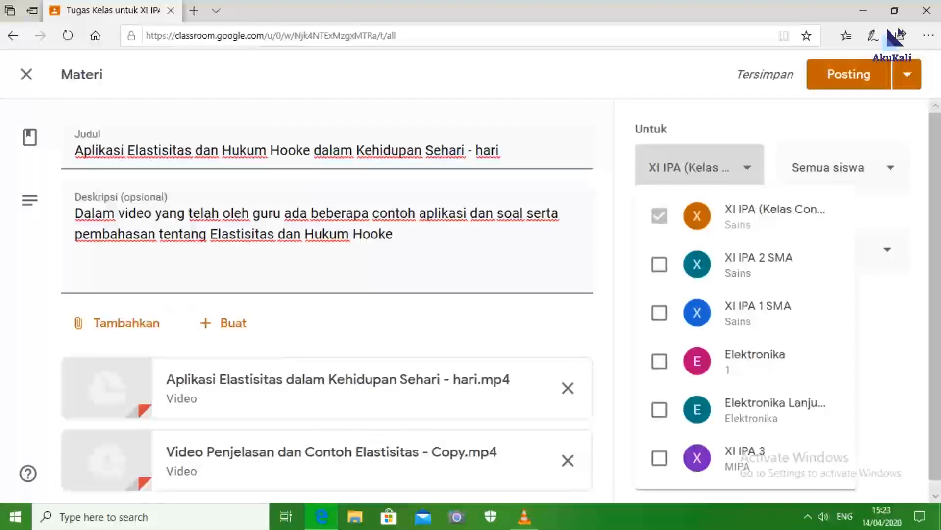
pyautogui.press('Escape')
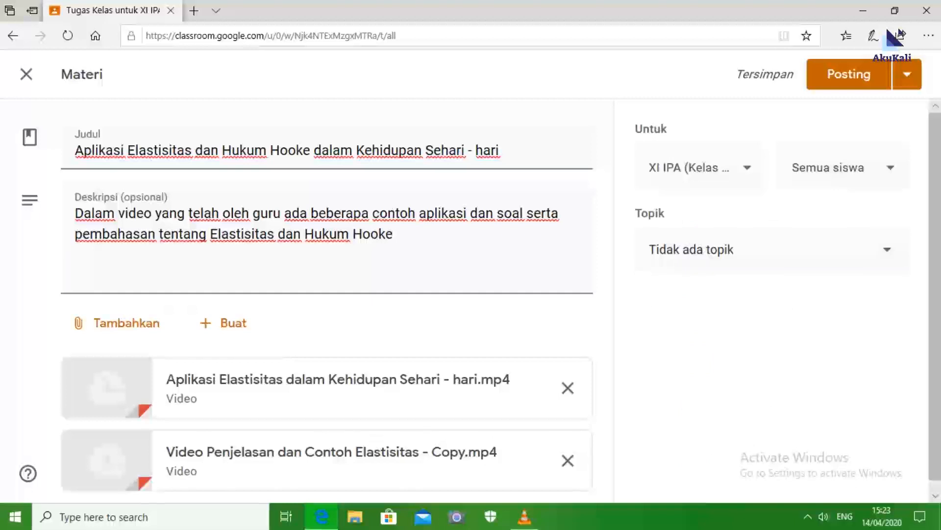
pyautogui.click(772, 249)
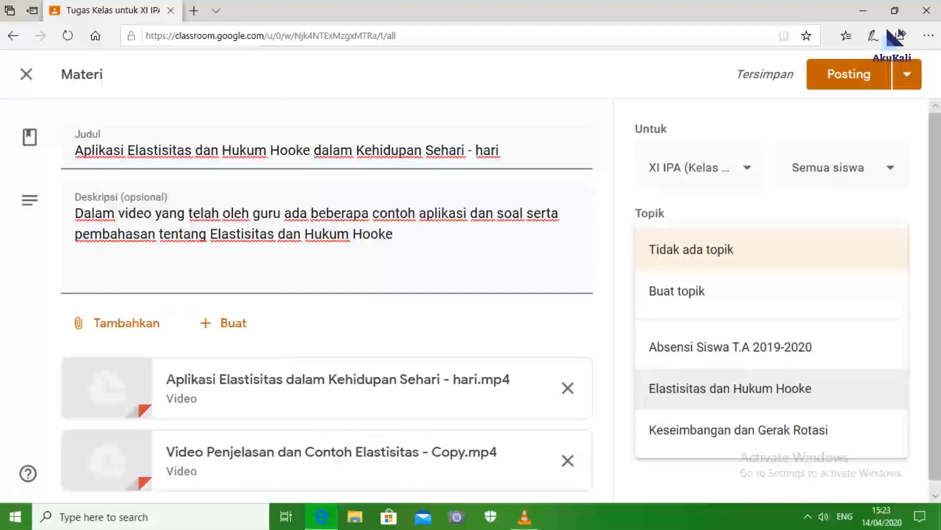
pyautogui.press('Return')
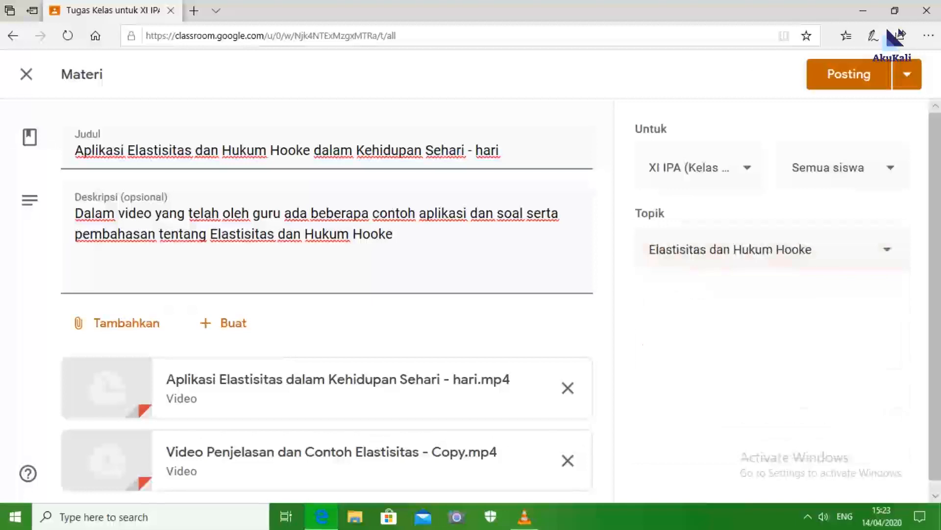
pyautogui.hotkey('ctrl', 'Return')
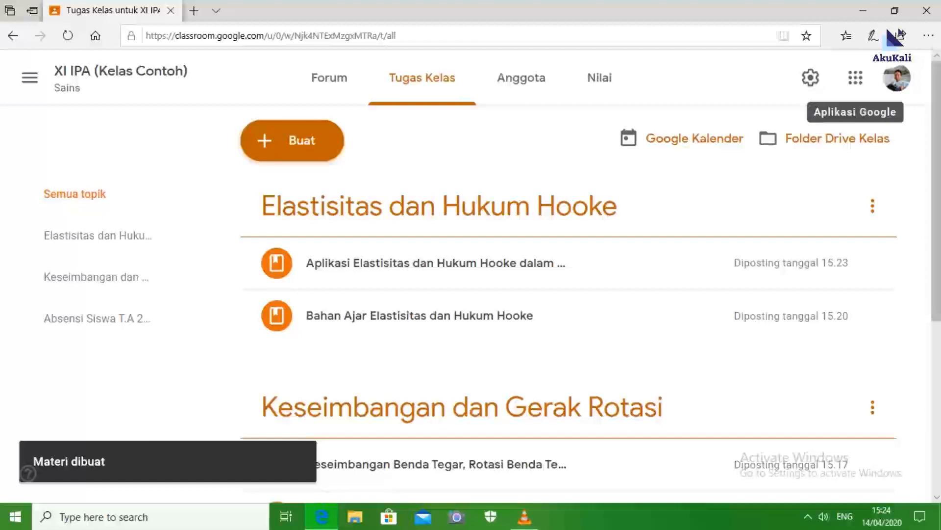
# - Create a new classwork topic named "Tugas Harian"
pyautogui.scroll(-5, 569, 294)
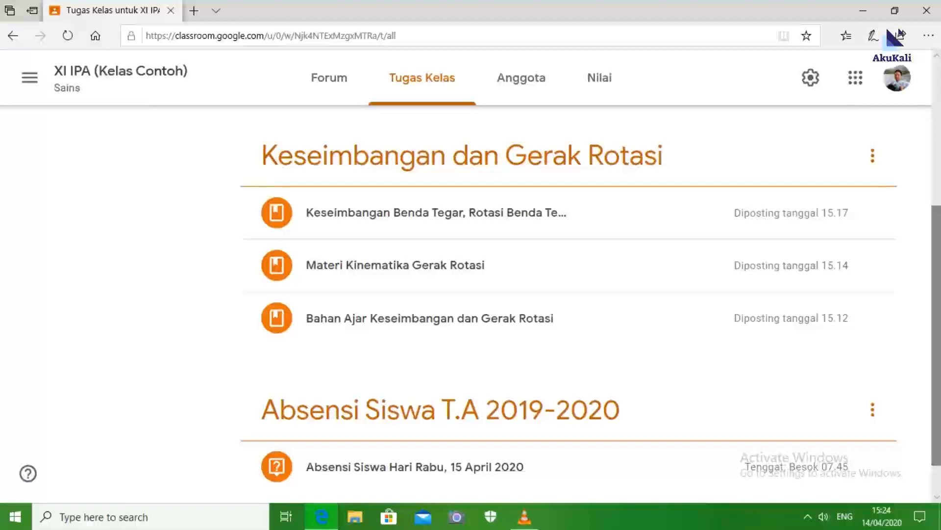
pyautogui.scroll(5, 569, 294)
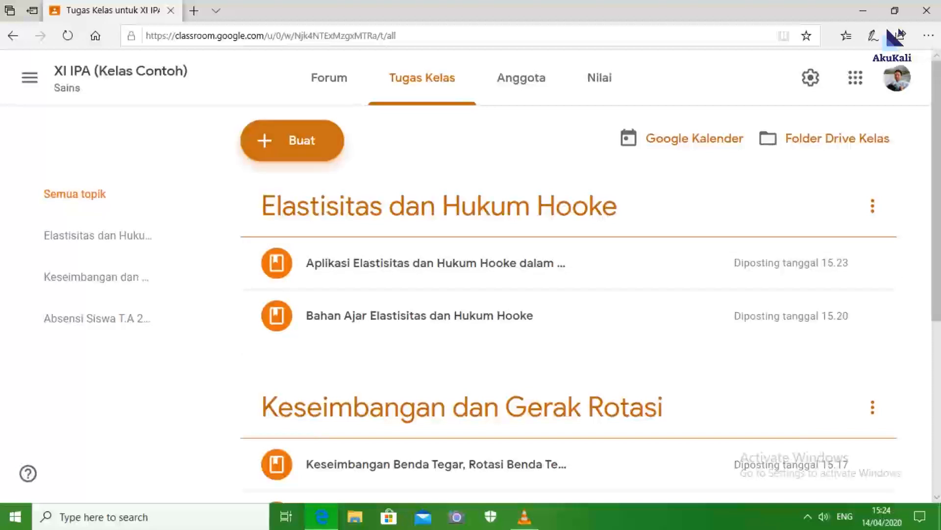
pyautogui.click(292, 140)
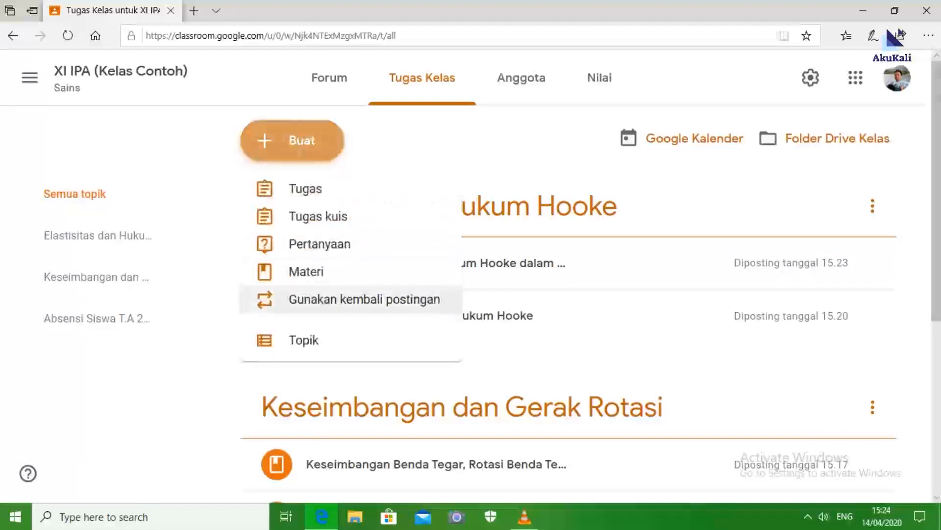
pyautogui.click(304, 340)
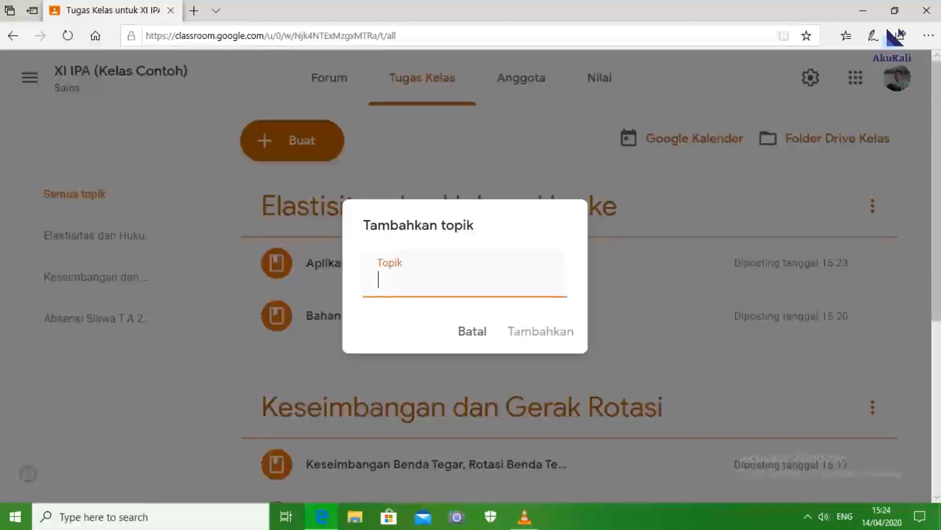
pyautogui.write('Tugas ')
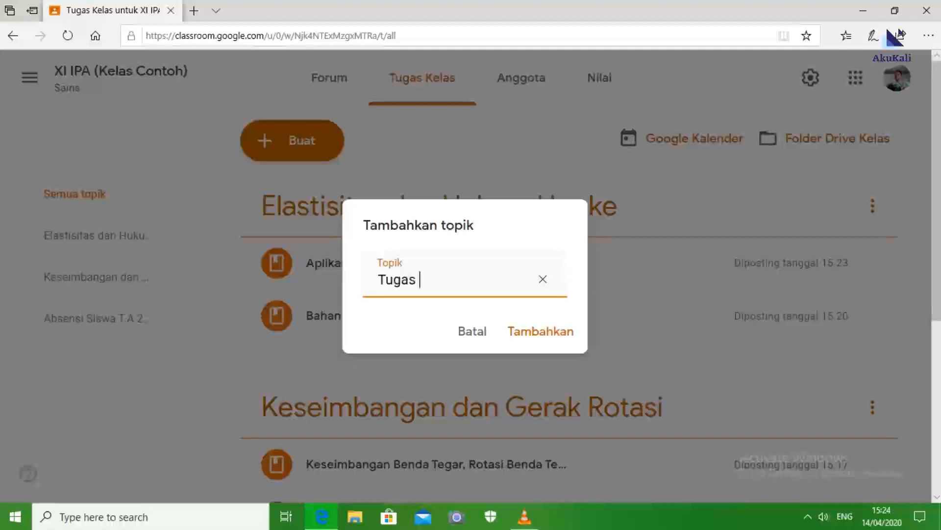
pyautogui.write('Harian')
pyautogui.press('Return')
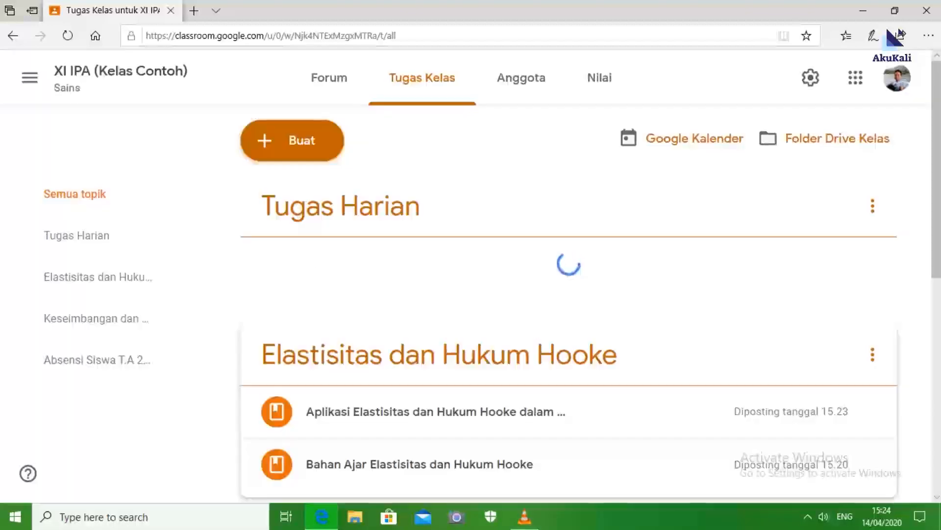
pyautogui.click(873, 206)
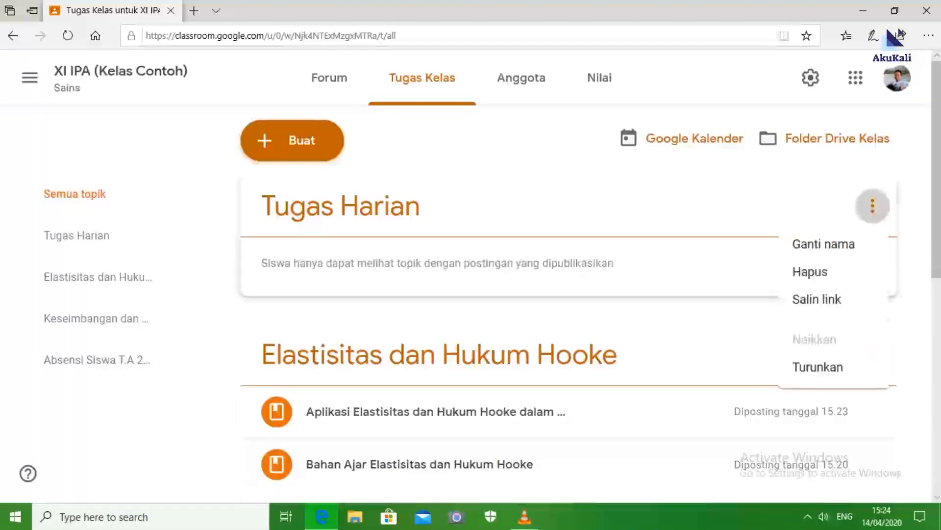
pyautogui.press('Escape')
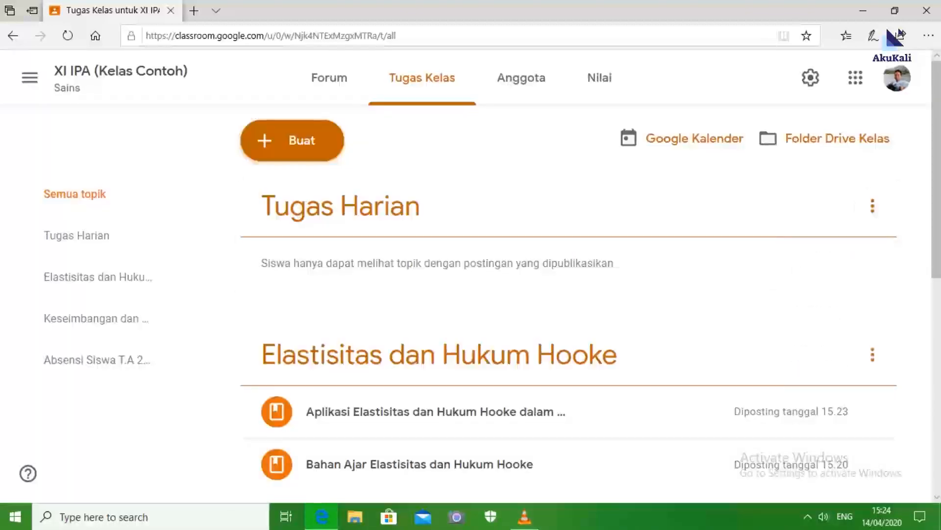
# - Add another classwork topic named "Ulangan"
pyautogui.click(292, 140)
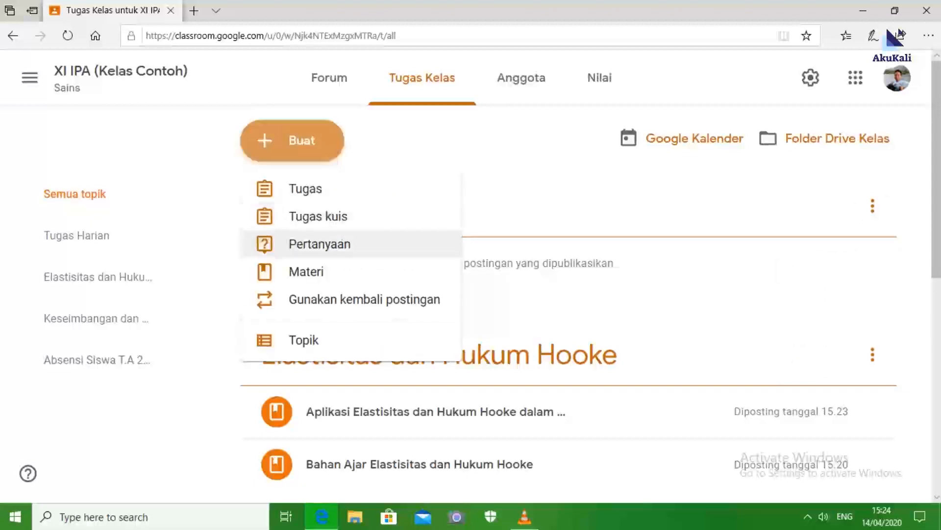
pyautogui.click(303, 340)
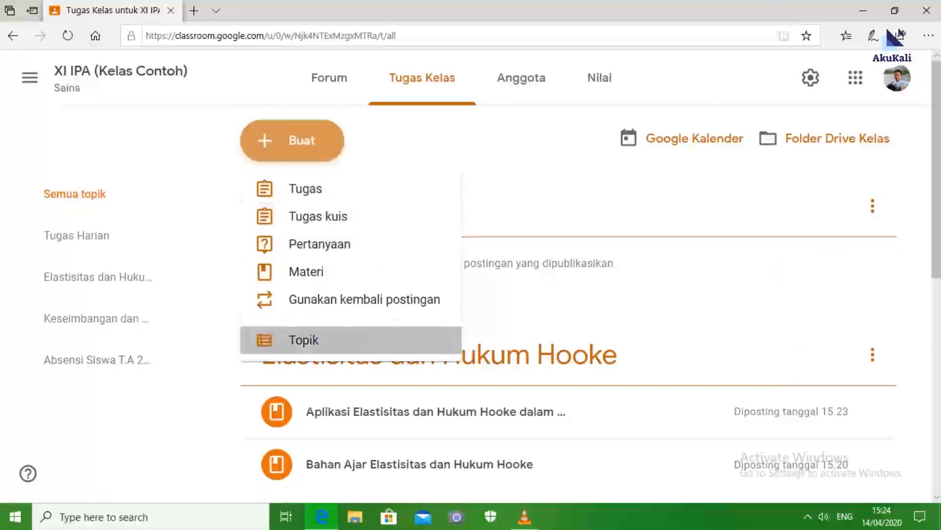
pyautogui.write('Ulangan')
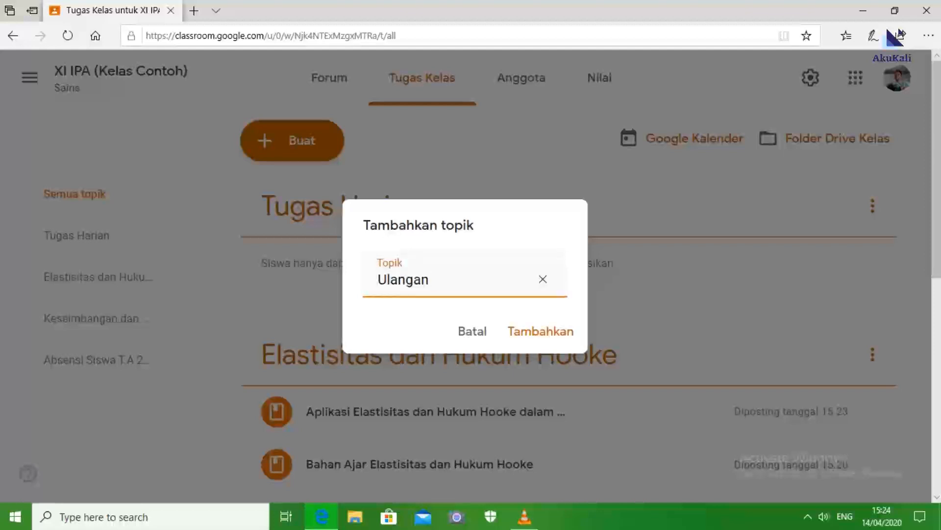
pyautogui.press('Return')
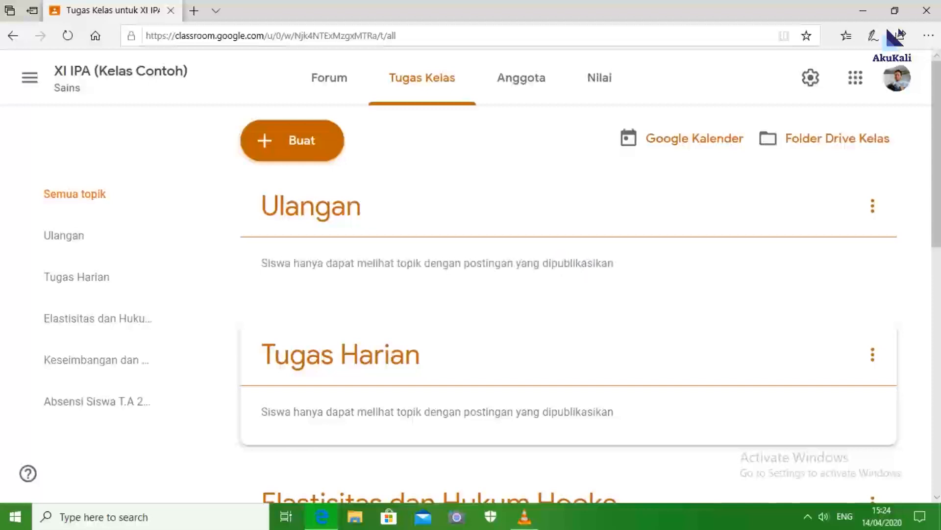
# - Create a new assignment titled "Tugas Harian Tentang Elastisitas dan Hukum Hooke"
pyautogui.moveTo(936, 157); pyautogui.dragTo(936, 135)
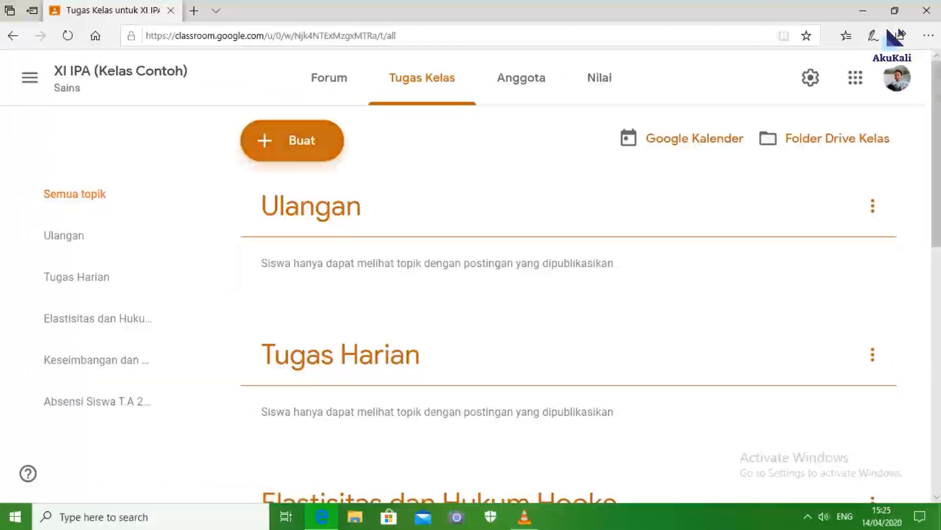
pyautogui.click(293, 140)
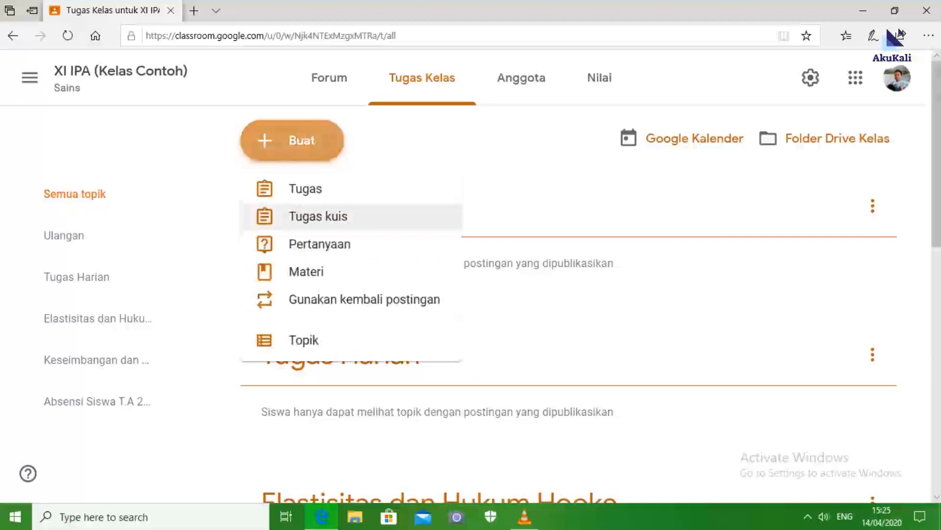
pyautogui.click(305, 189)
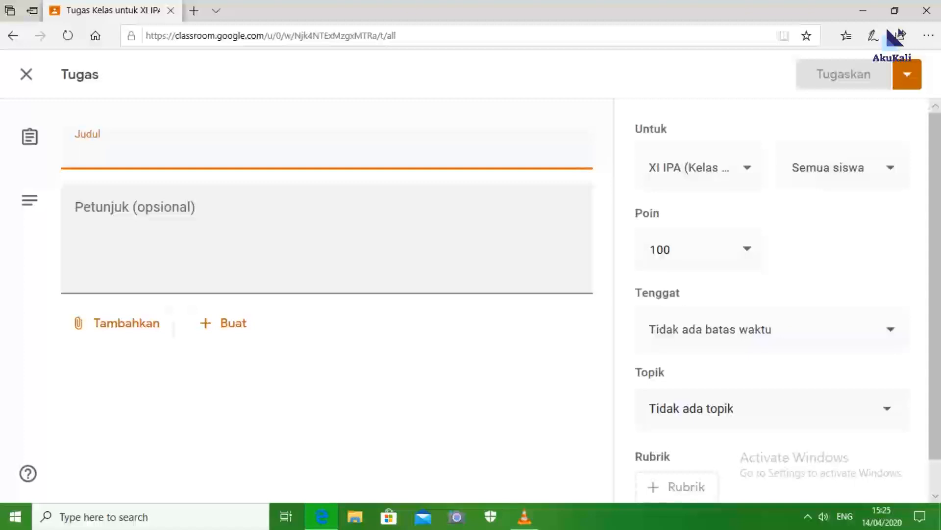
pyautogui.write('Tugas ')
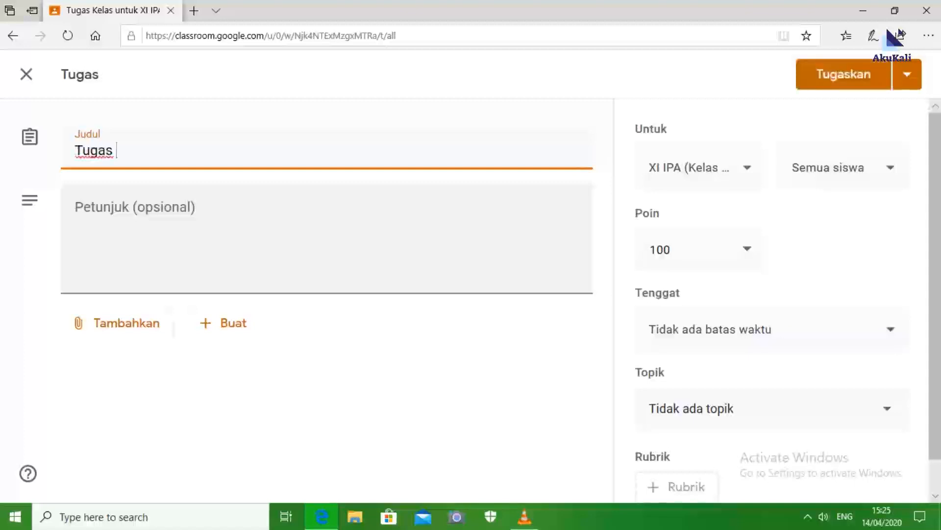
pyautogui.write('Harian Ten')
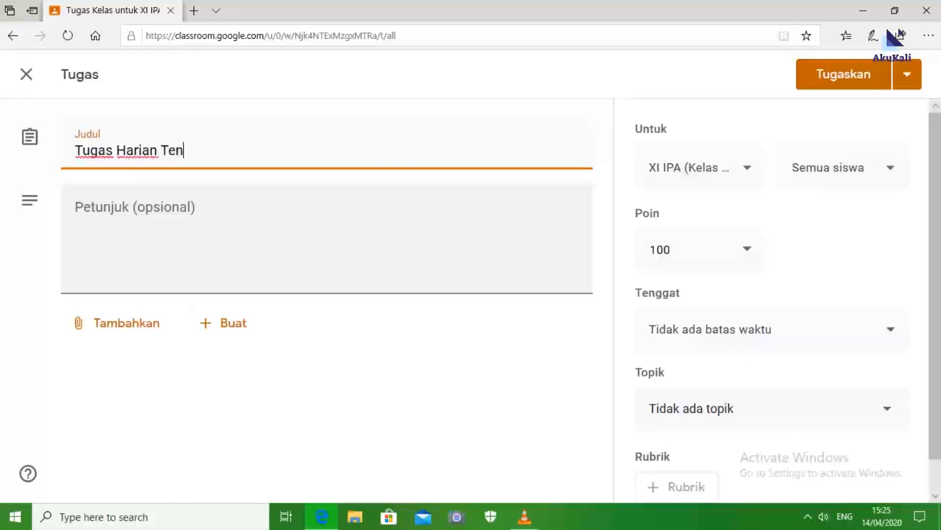
pyautogui.write('tang Elas')
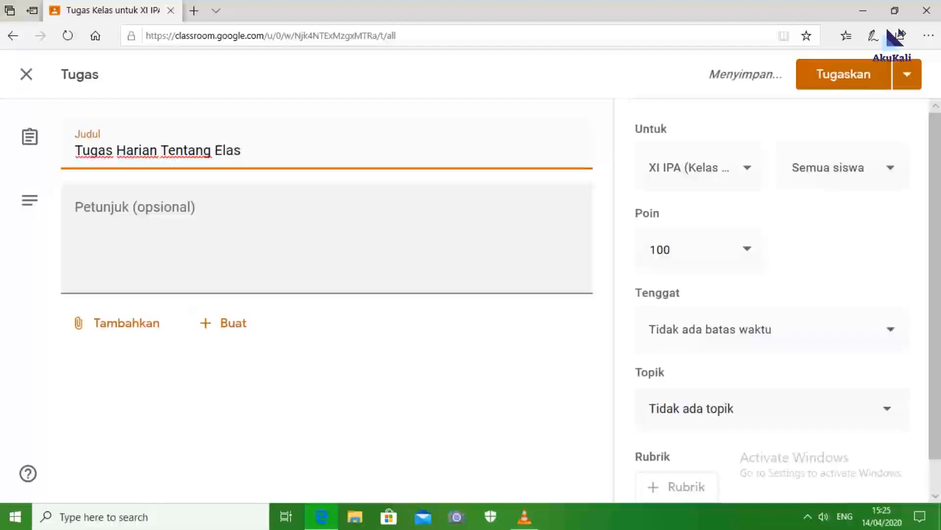
pyautogui.press('BackSpace')
pyautogui.write('st')
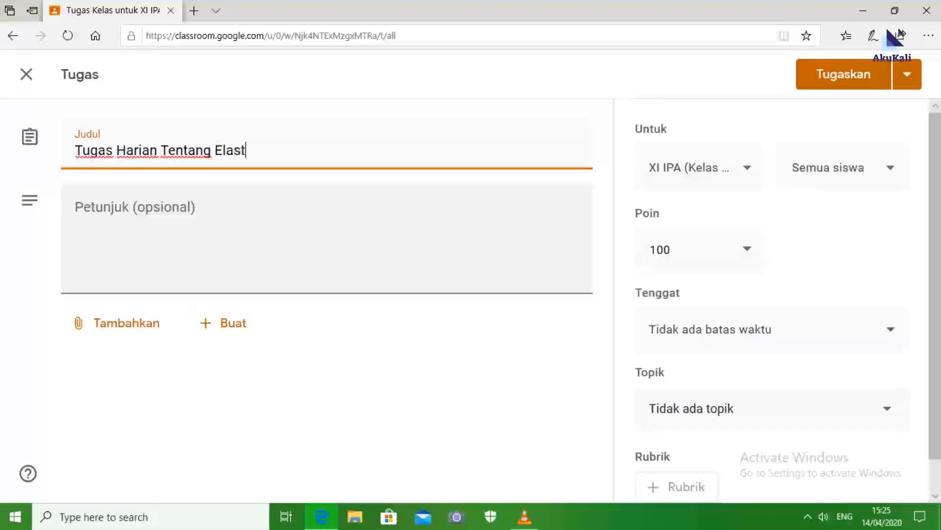
pyautogui.write('istas')
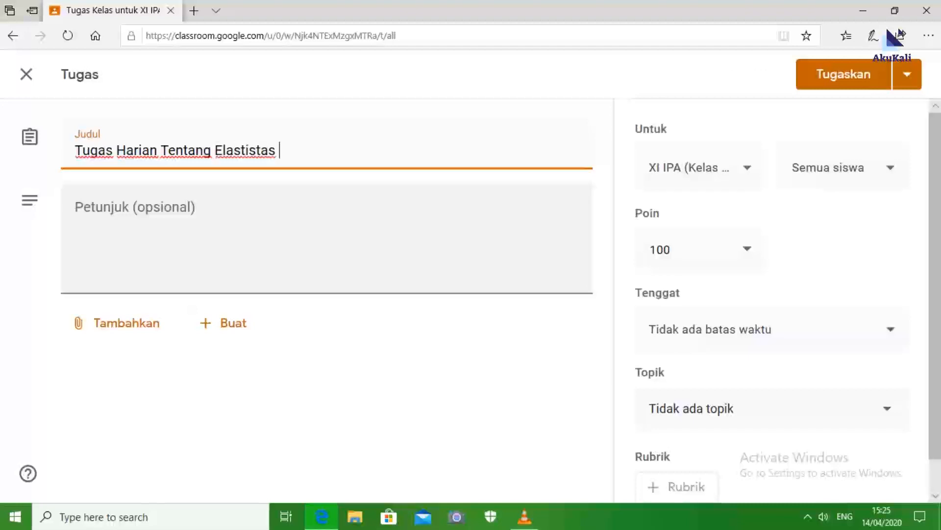
pyautogui.press('BackSpace')
pyautogui.press('BackSpace')
pyautogui.press('BackSpace')
pyautogui.press('BackSpace')
pyautogui.press('BackSpace')
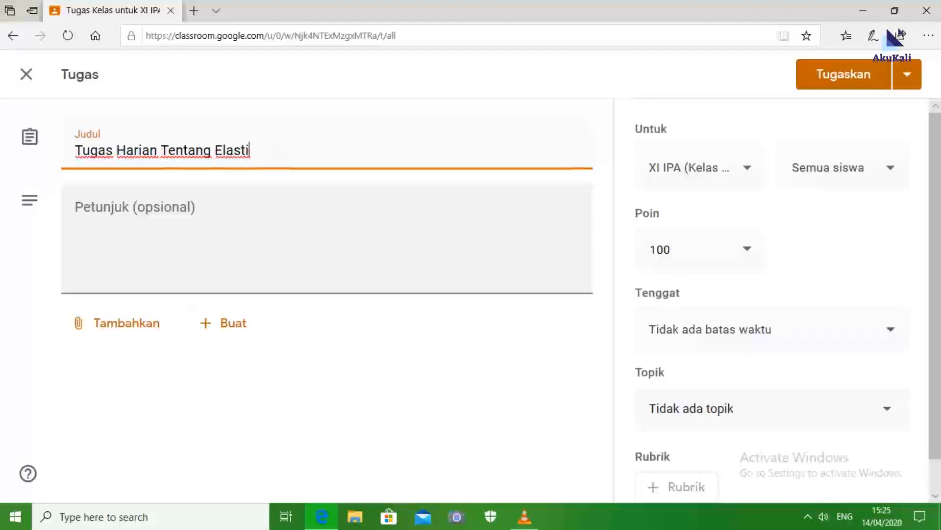
pyautogui.write('sitas dan Hukum Ho')
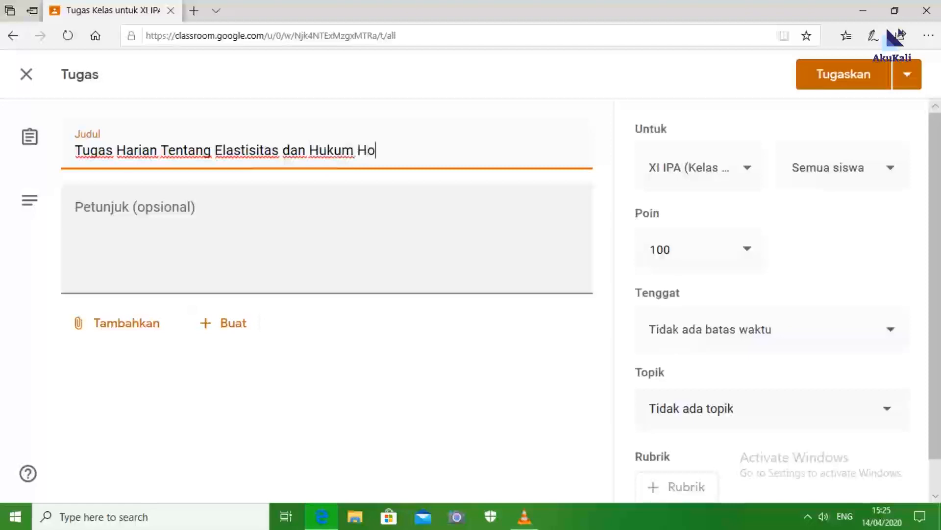
pyautogui.write('oke')
# - Enter the assignment instructions "Kerjakan Tugas harian ini berdasarkan contoh serta aplikasi yang telah kita pelajari sebelumnya."
pyautogui.press('Tab')
pyautogui.write('K')
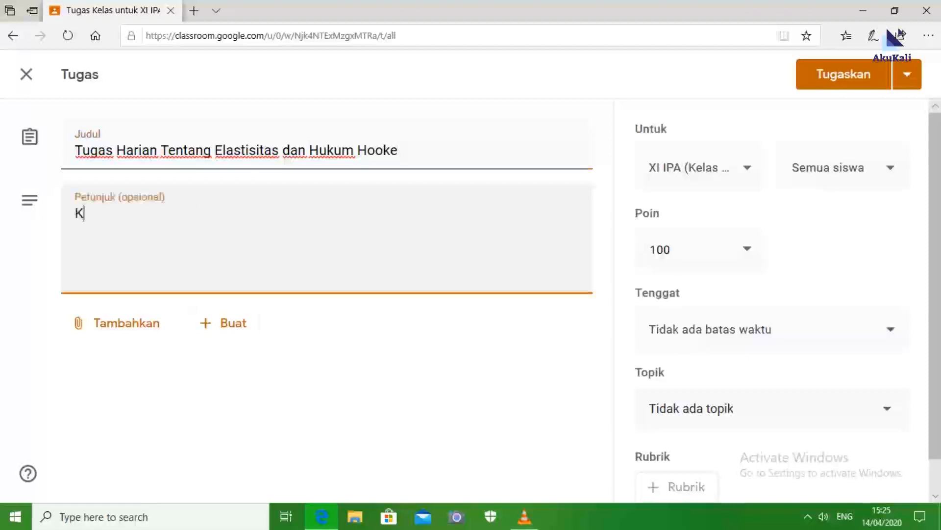
pyautogui.write('erjakan ')
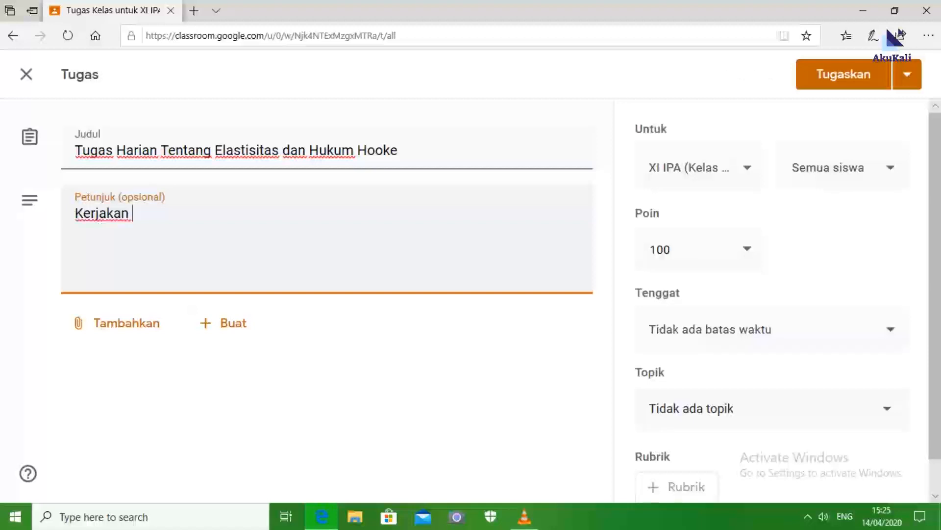
pyautogui.write('Tugas harian ini')
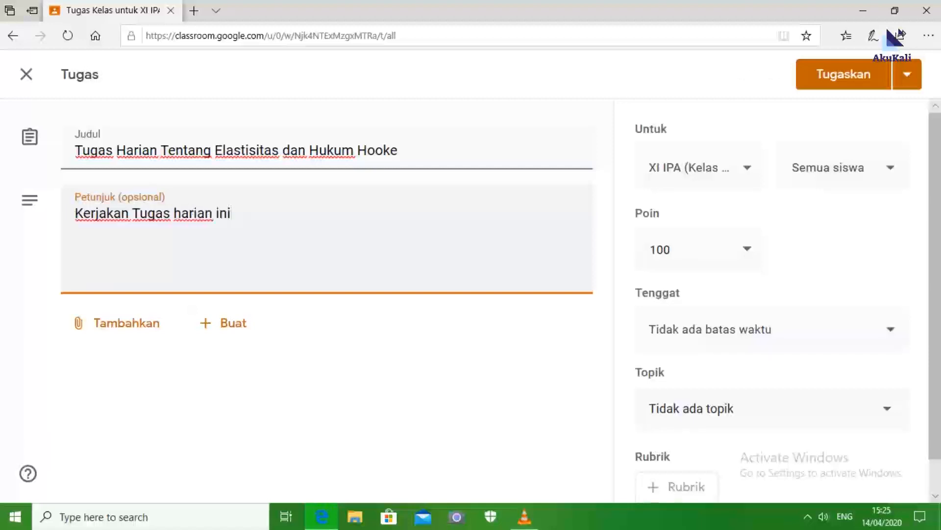
pyautogui.write(' ber')
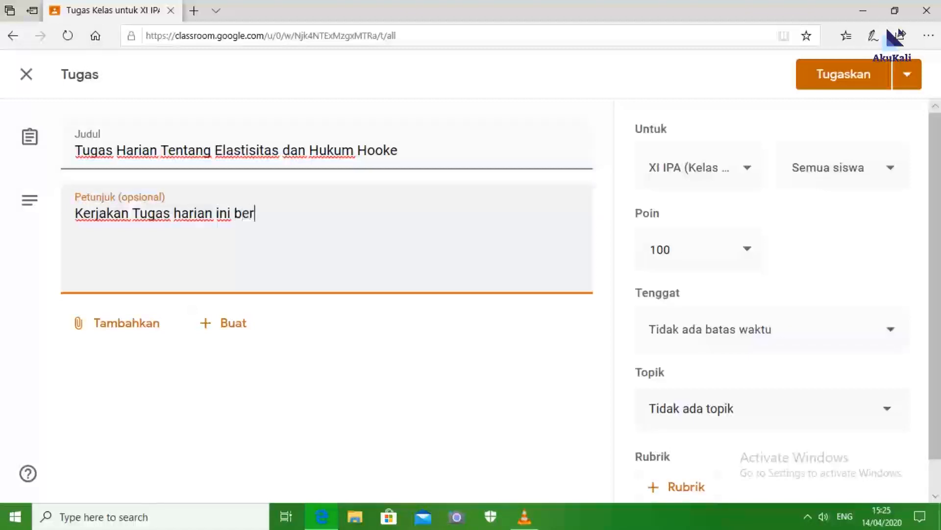
pyautogui.write('dasarkan ')
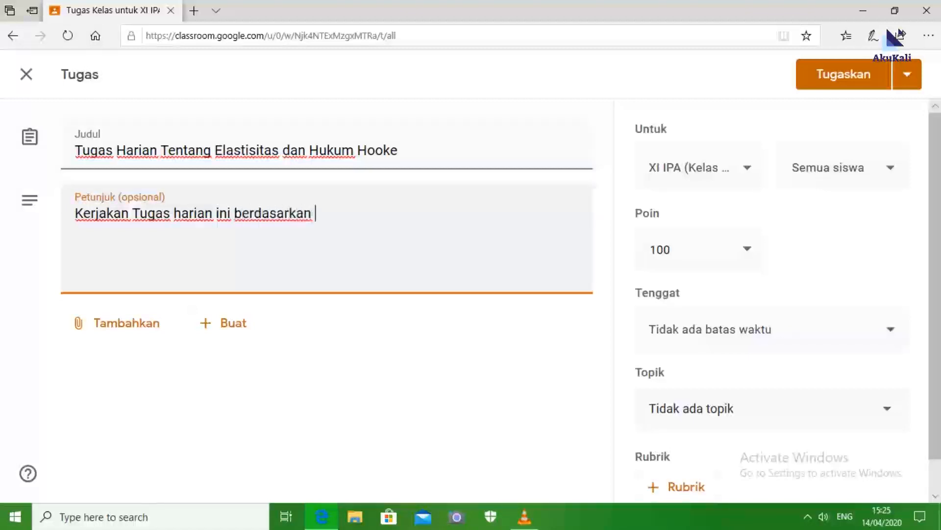
pyautogui.write('contoh serta ')
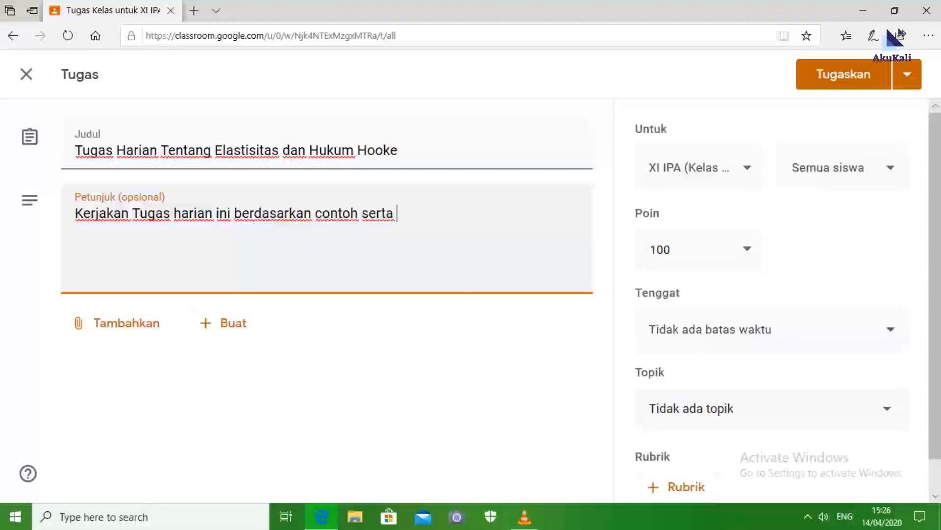
pyautogui.write('aplikasi yang ')
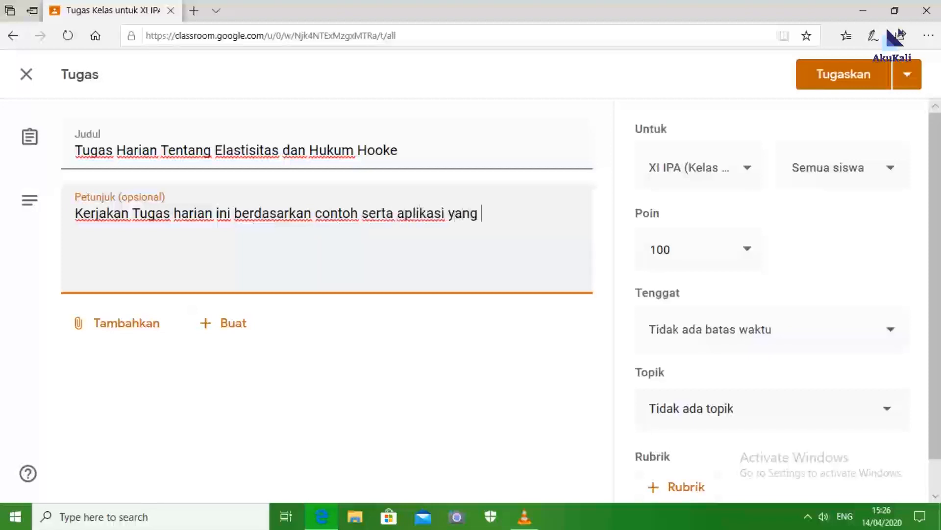
pyautogui.write('telah kita ')
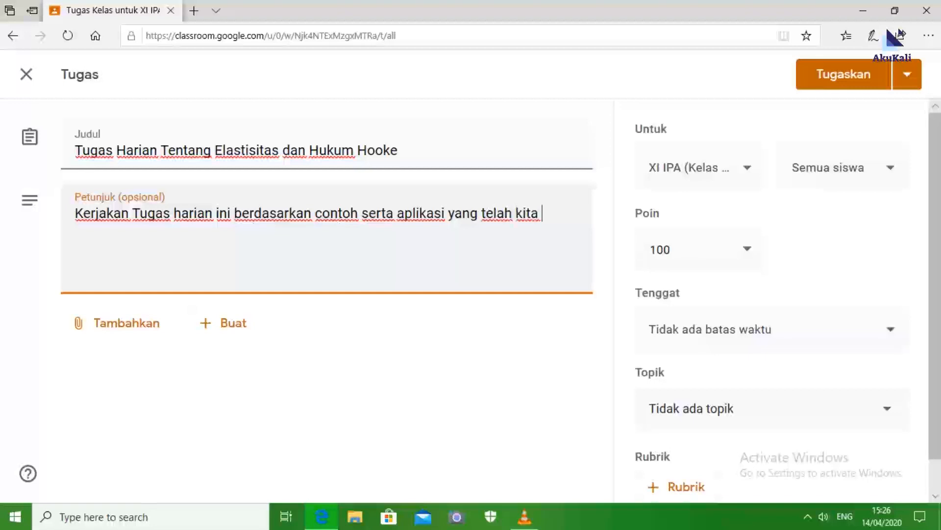
pyautogui.write('pelajari sebel')
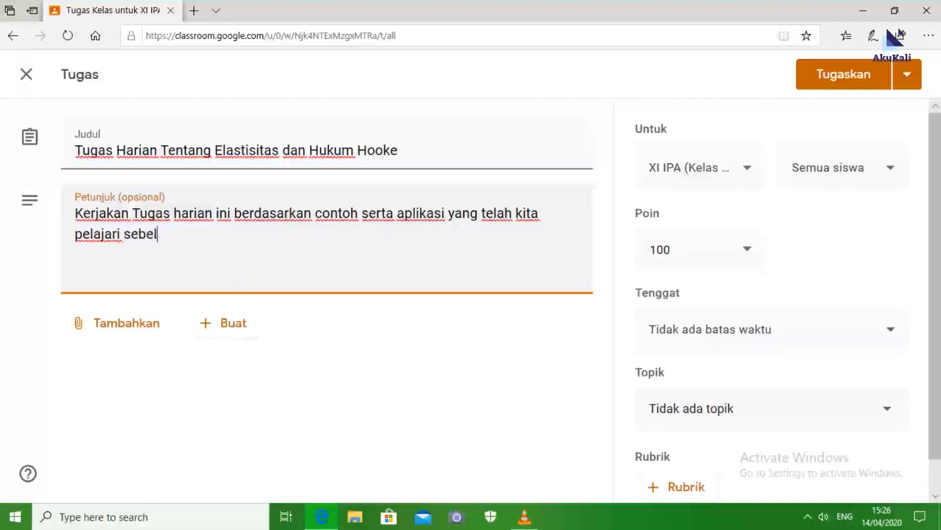
pyautogui.write('umnya.')
# - Add a second line to the instructions reading "kerjakan dengan baik dan benar serta jujur."
pyautogui.press('Return')
pyautogui.write('kerjakan de')
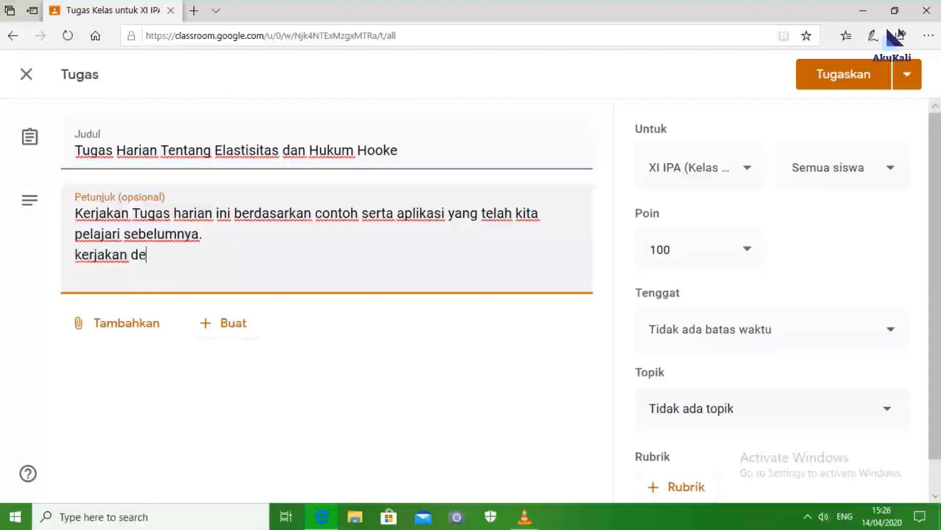
pyautogui.write('ngan baik dan')
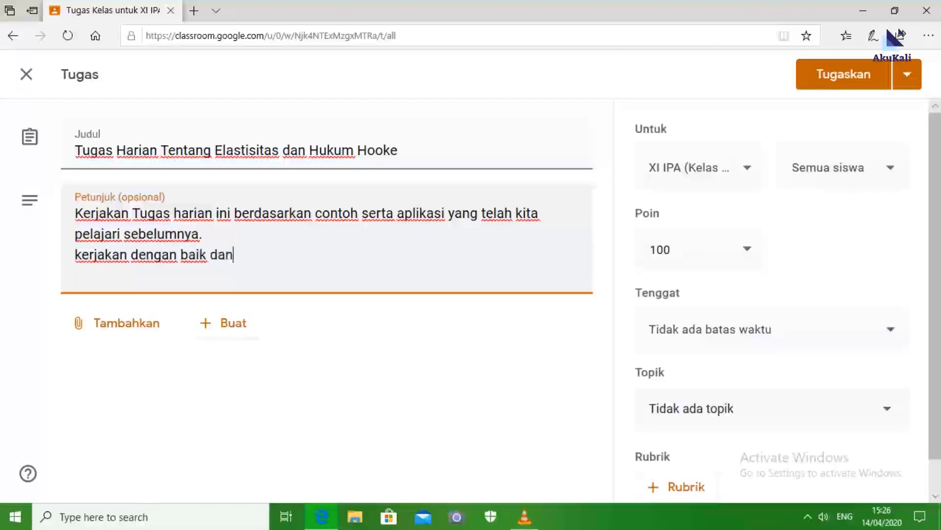
pyautogui.write(' benar')
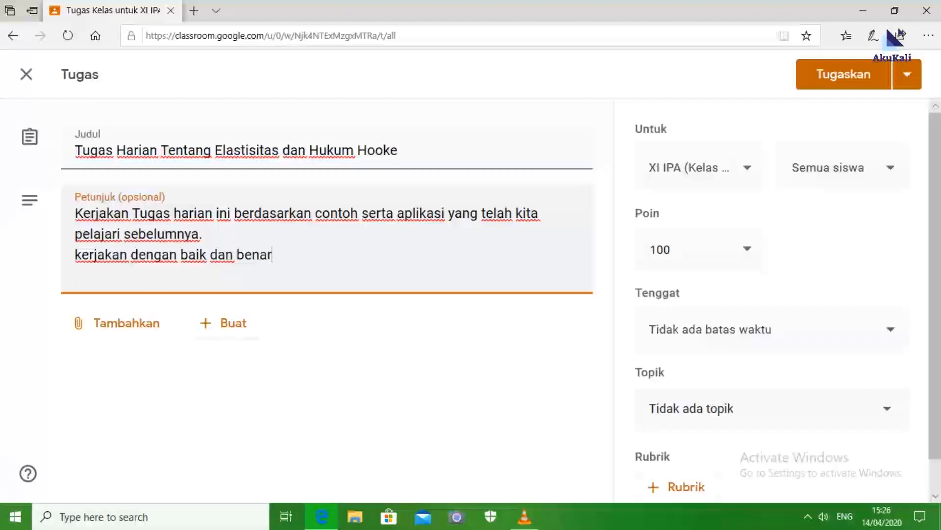
pyautogui.write(' serta ')
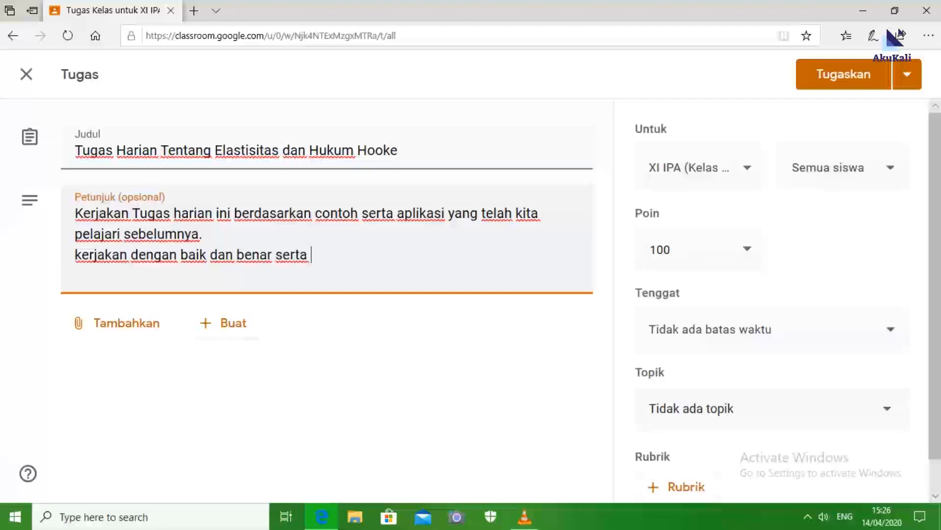
pyautogui.write('jujur.')
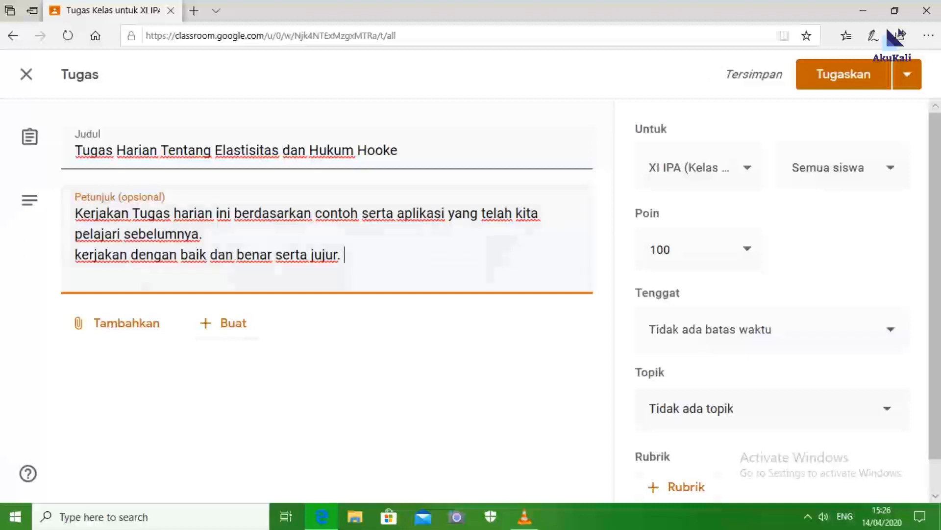
# - Upload the Word file "1. Tugas Siswa.docx" from the computer and attach it to the assignment
pyautogui.press('Tab')
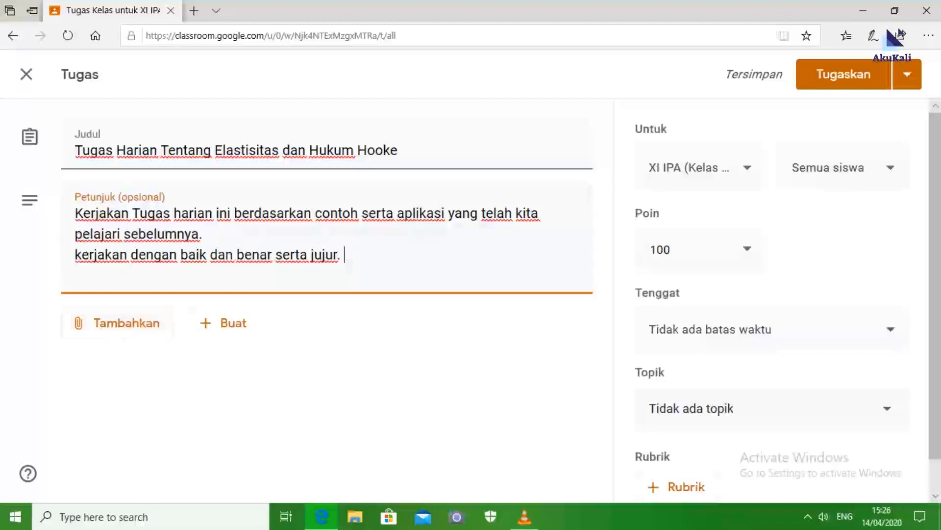
pyautogui.press('Return')
pyautogui.press('Down')
pyautogui.press('Down')
pyautogui.press('Return')
pyautogui.press('Return')
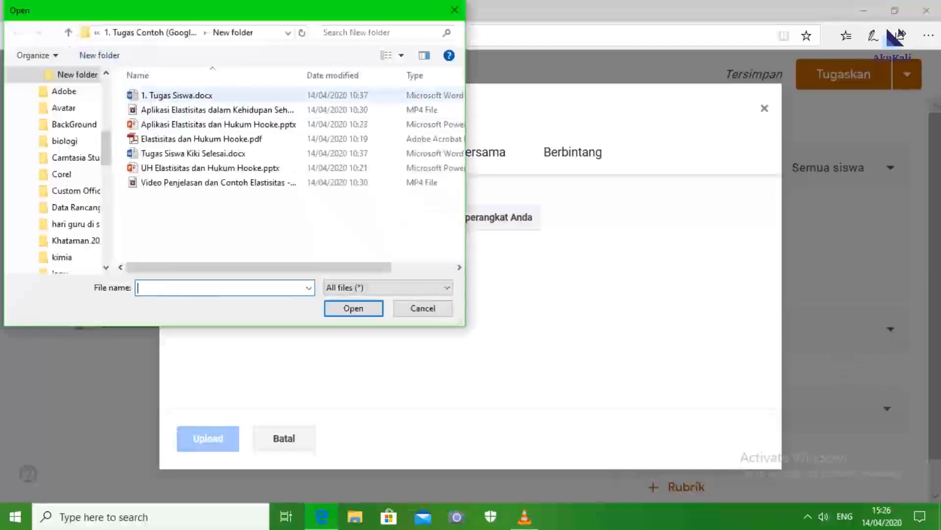
pyautogui.click(196, 97)
pyautogui.press('Return')
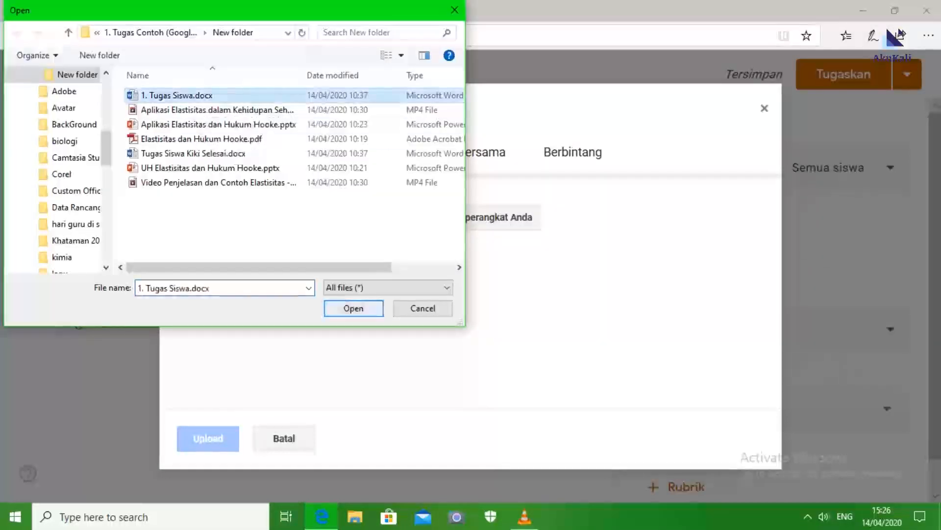
pyautogui.press('Return')
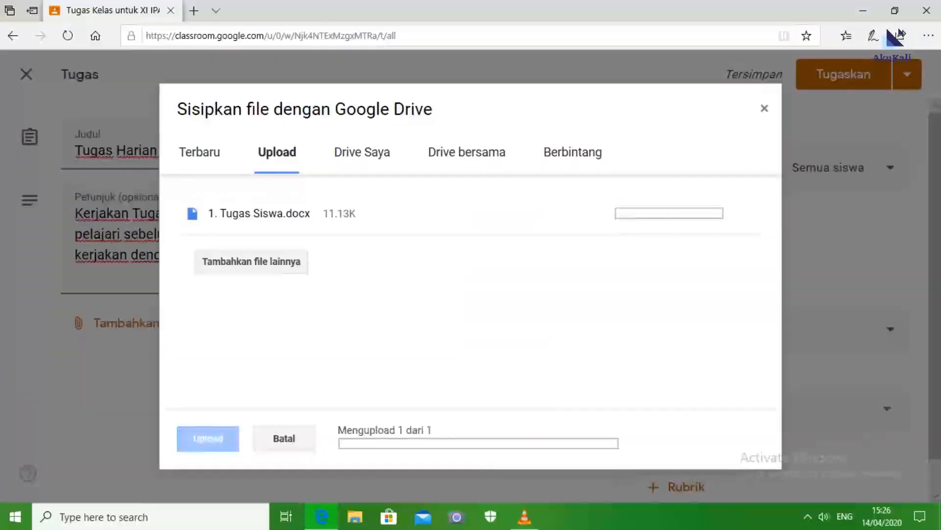
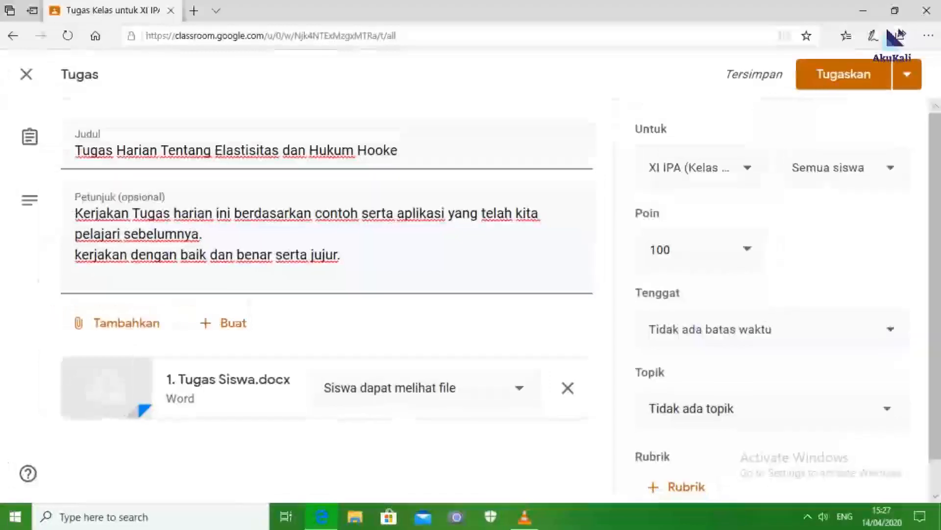
# - Examine which classes can receive the assignment and the available grading options for its points
pyautogui.click(699, 167)
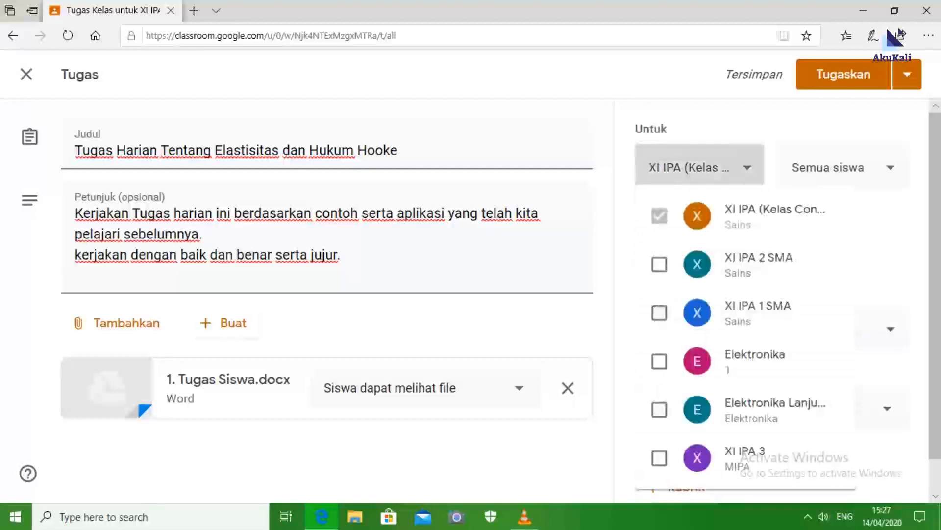
pyautogui.press('Escape')
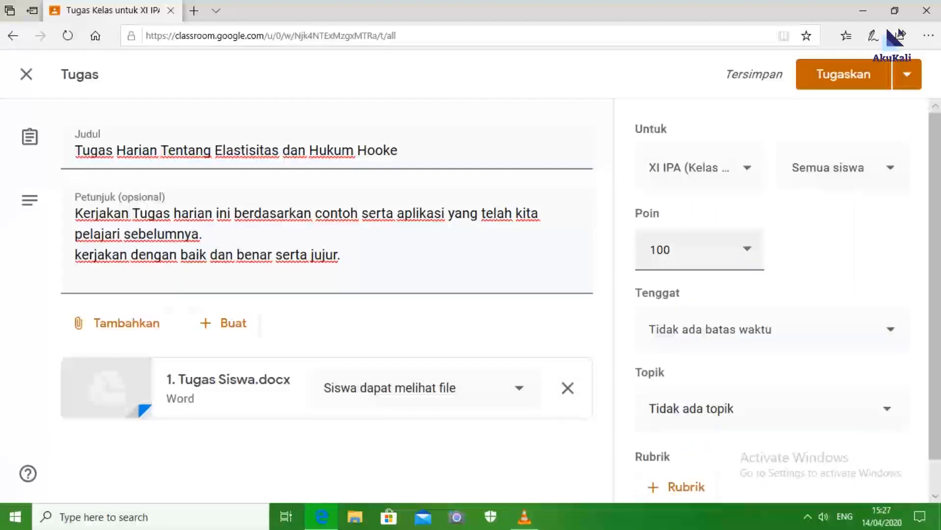
pyautogui.click(670, 249)
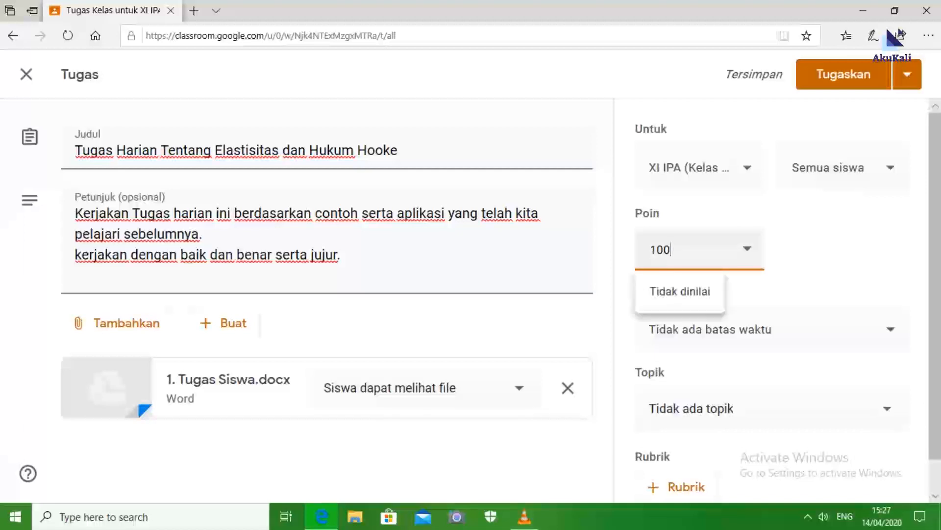
# - Set the assignment's due date to 15 Apr 2020 at 23.59
pyautogui.press('Tab')
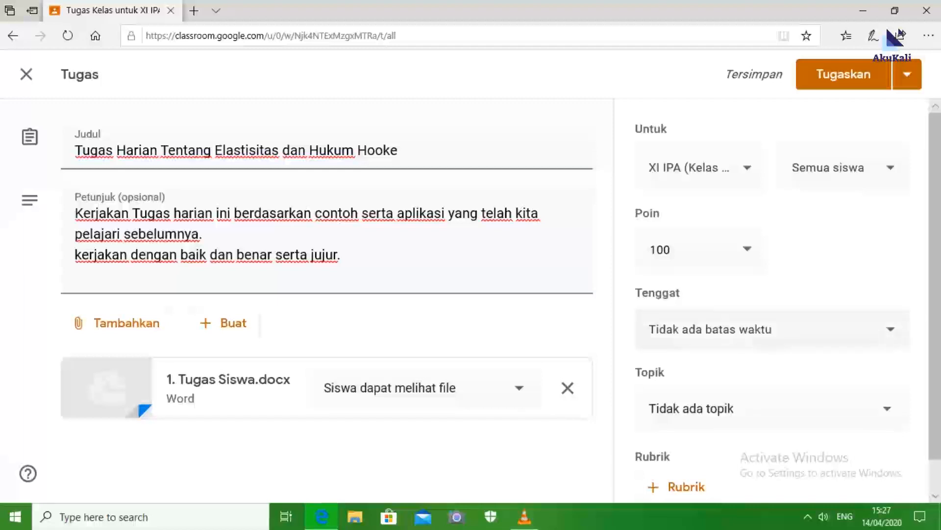
pyautogui.press('Return')
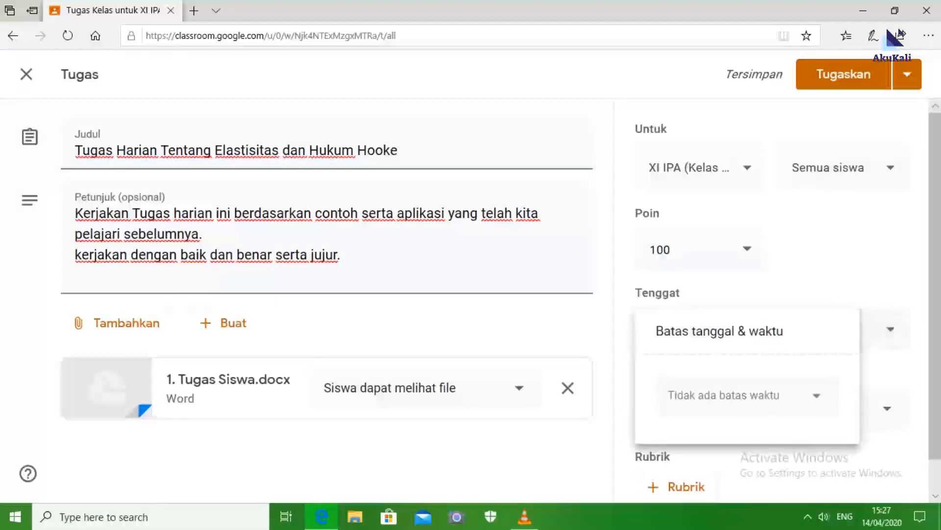
pyautogui.press('Return')
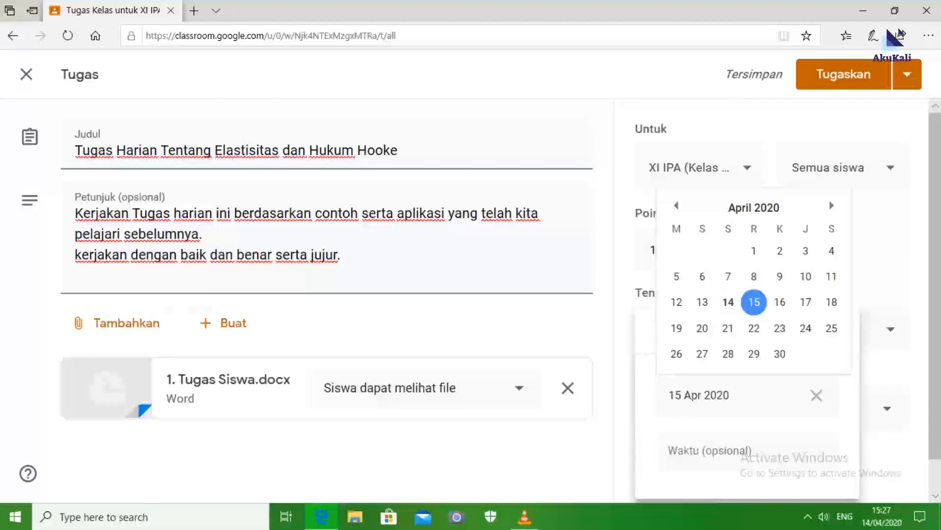
pyautogui.press('Escape')
pyautogui.press('Tab')
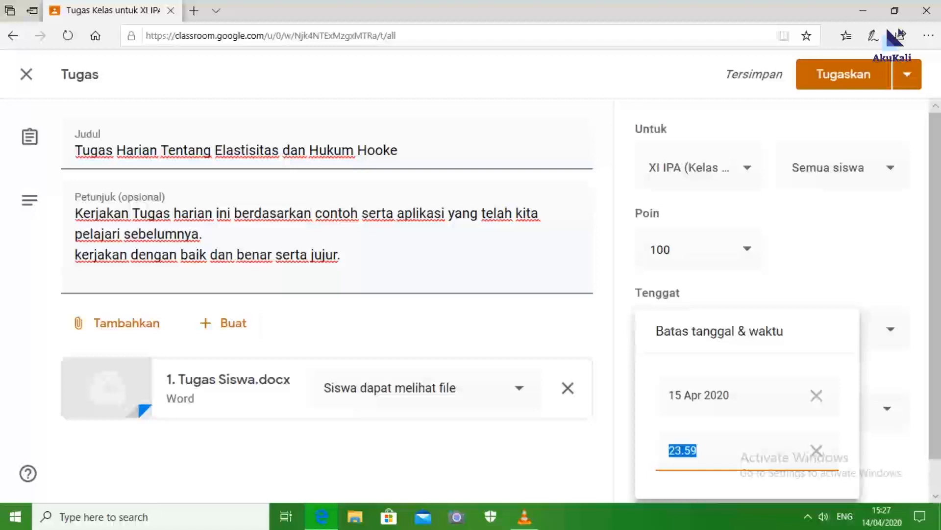
pyautogui.press('Return')
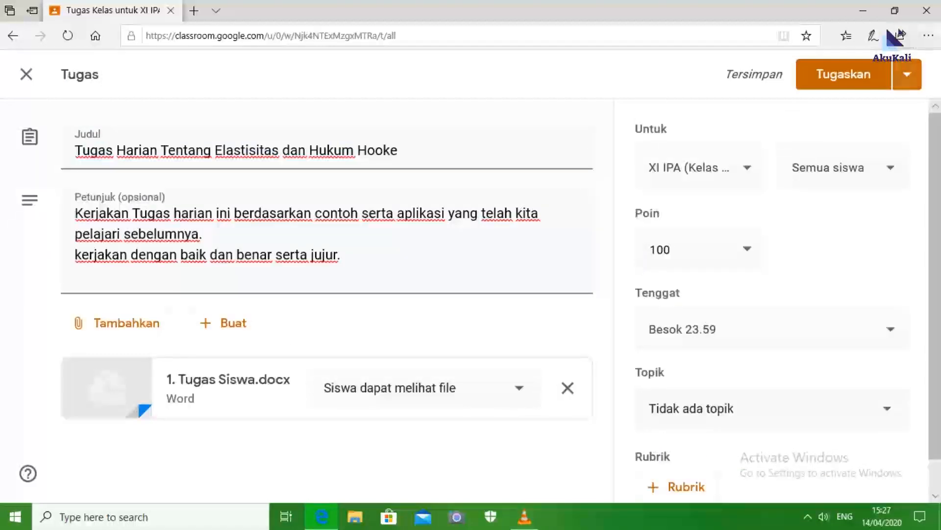
# - Publish the Elastisitas dan Hukum Hooke assignment to the class and move it under the Tugas Harian topic
pyautogui.click(907, 74)
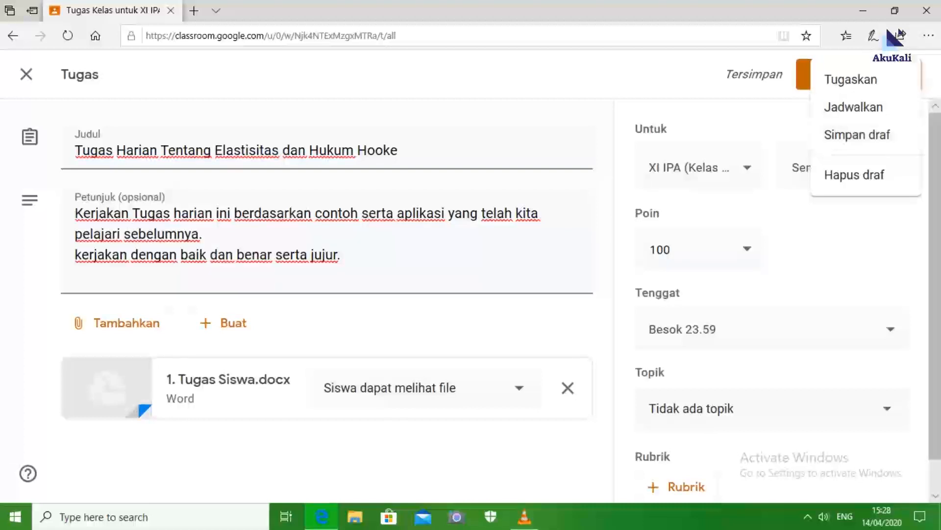
pyautogui.click(851, 79)
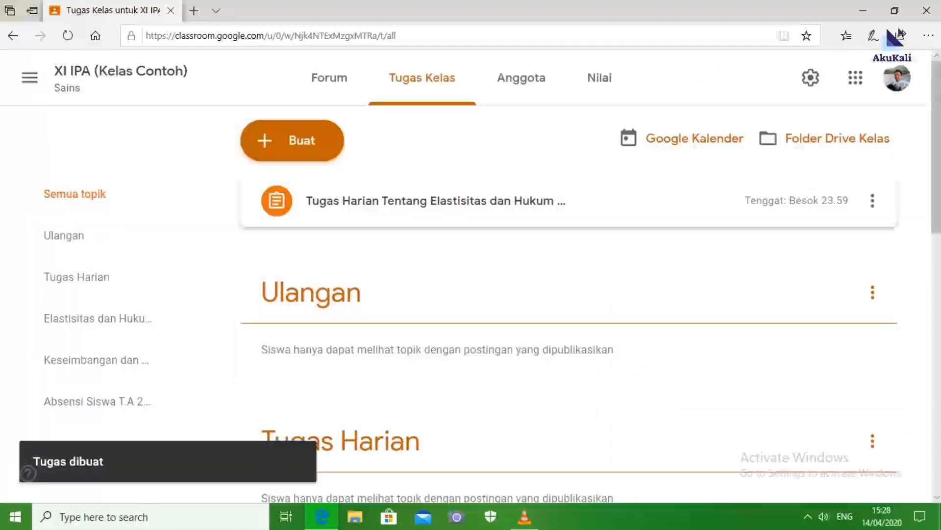
pyautogui.scroll(-3, 569, 294)
pyautogui.scroll(3, 568, 294)
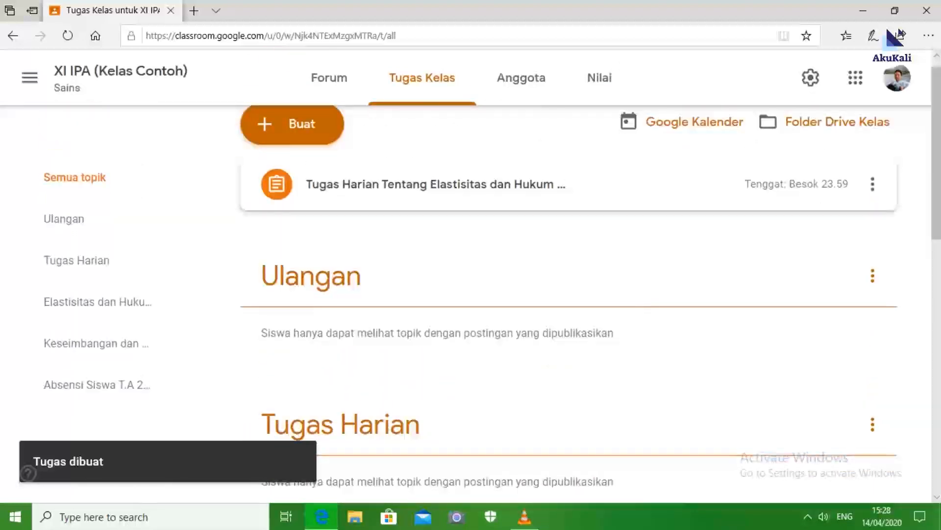
pyautogui.moveTo(444, 185); pyautogui.dragTo(374, 366)
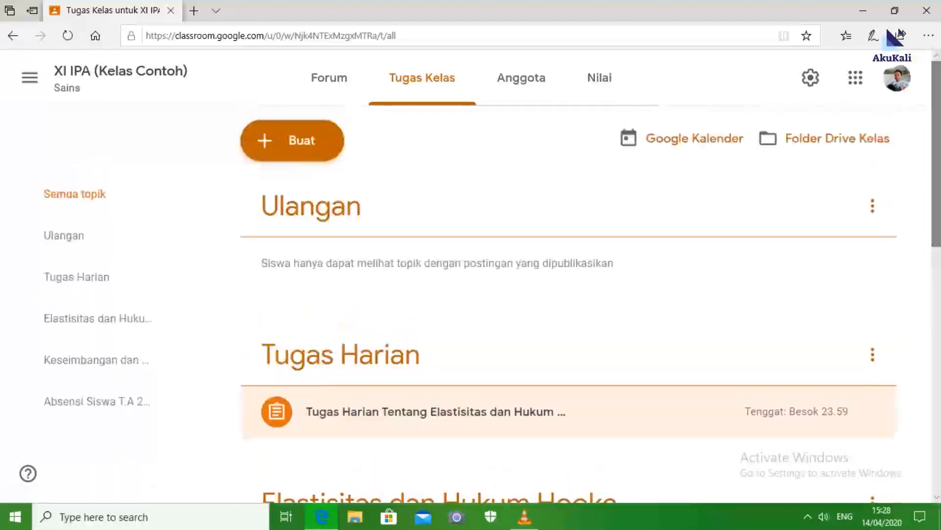
# - Create a new assignment titled "Tugas Keseimbangan dan Gerak Rotasi"
pyautogui.click(293, 140)
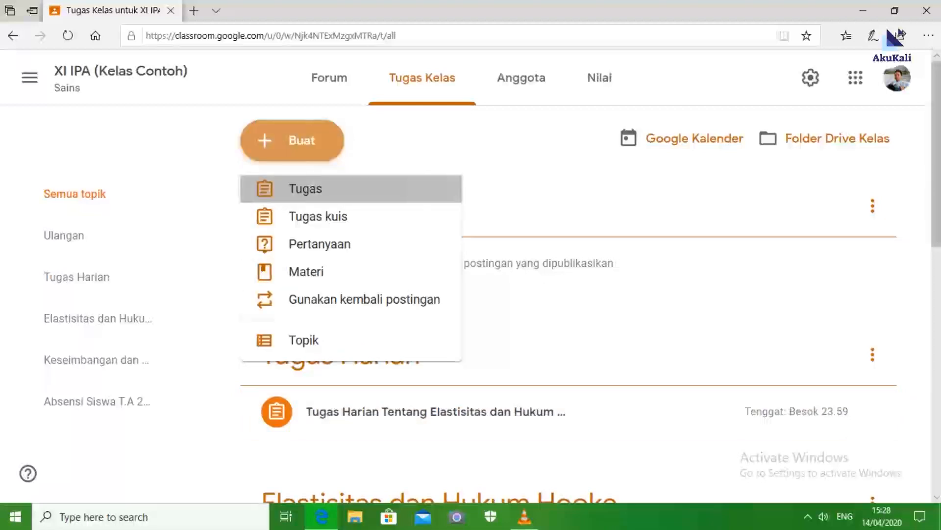
pyautogui.click(305, 189)
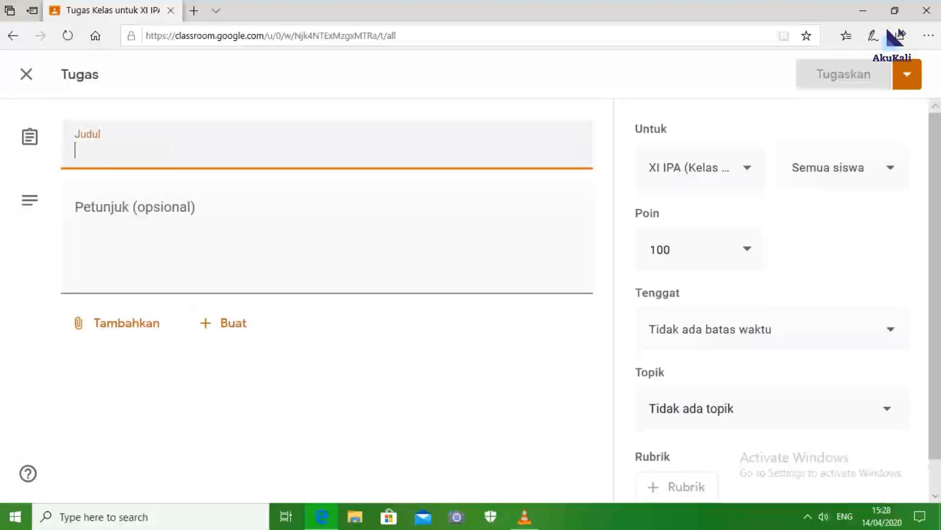
pyautogui.write('Tugas')
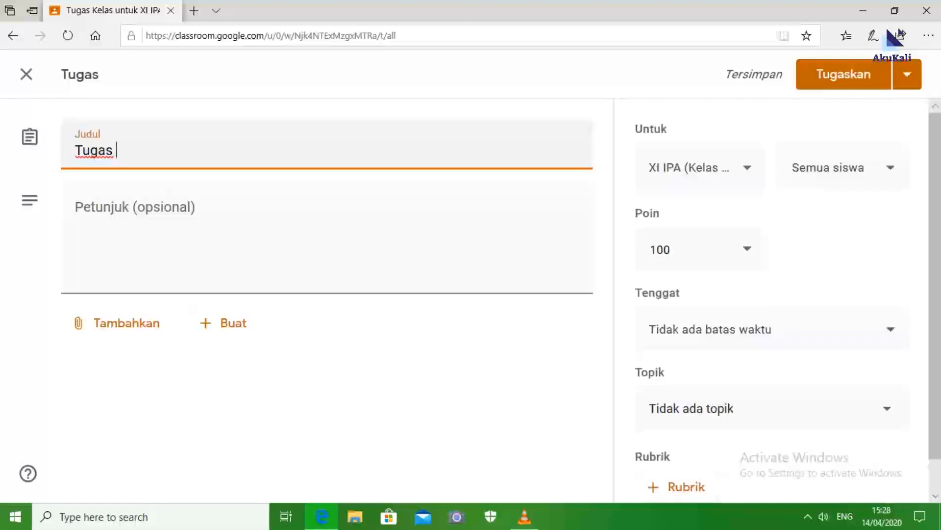
pyautogui.write('L')
pyautogui.press('BackSpace')
pyautogui.write('K')
pyautogui.press('BackSpace')
pyautogui.press('BackSpace')
pyautogui.press('BackSpace')
pyautogui.press('BackSpace')
pyautogui.press('BackSpace')
pyautogui.press('BackSpace')
pyautogui.press('BackSpace')
pyautogui.press('BackSpace')
pyautogui.press('BackSpace')
pyautogui.write('Tugas Ke')
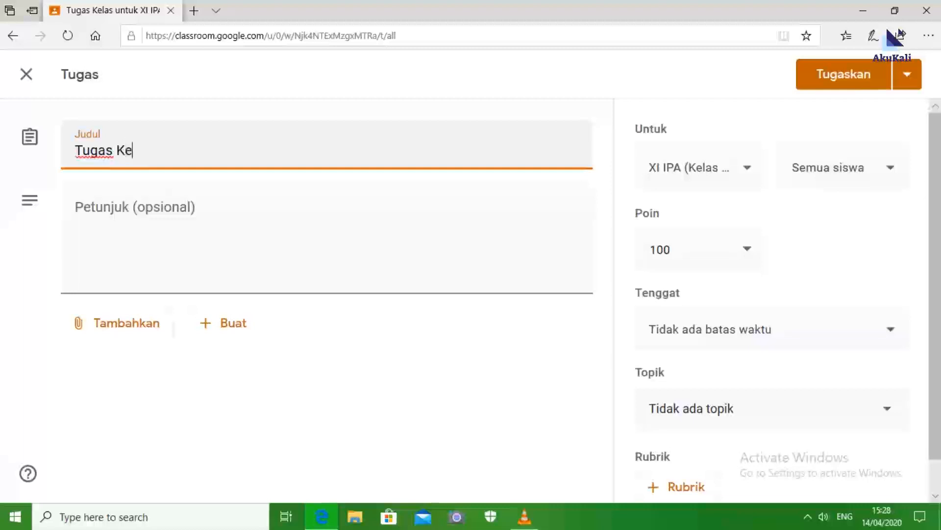
pyautogui.write('seimbangan a')
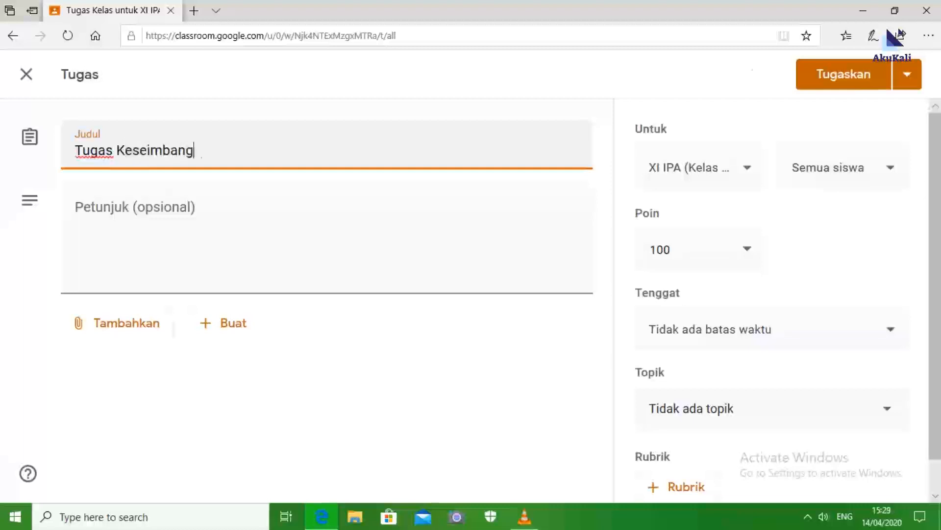
pyautogui.press('BackSpace')
pyautogui.press('BackSpace')
pyautogui.write('dan gerak')
pyautogui.press('BackSpace')
pyautogui.press('BackSpace')
pyautogui.press('BackSpace')
pyautogui.press('BackSpace')
pyautogui.press('BackSpace')
pyautogui.press('BackSpace')
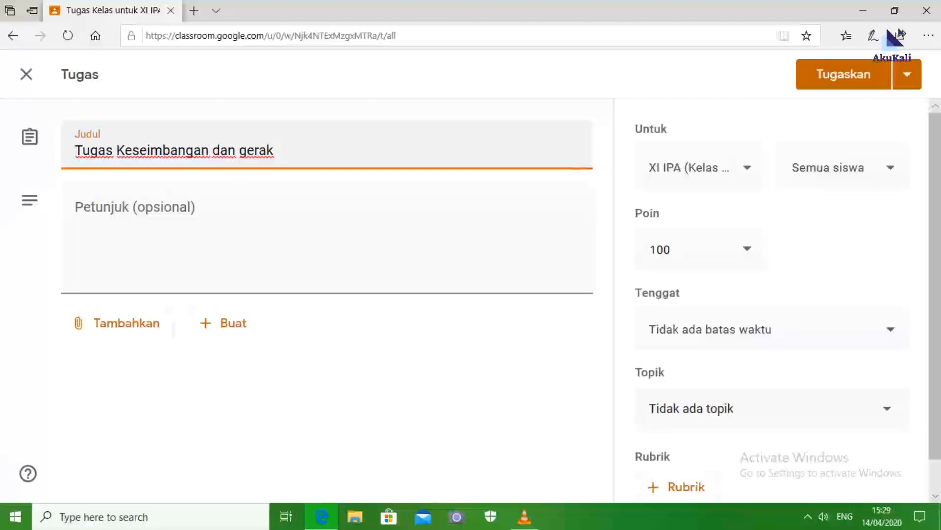
pyautogui.write('Gerak Rotasi')
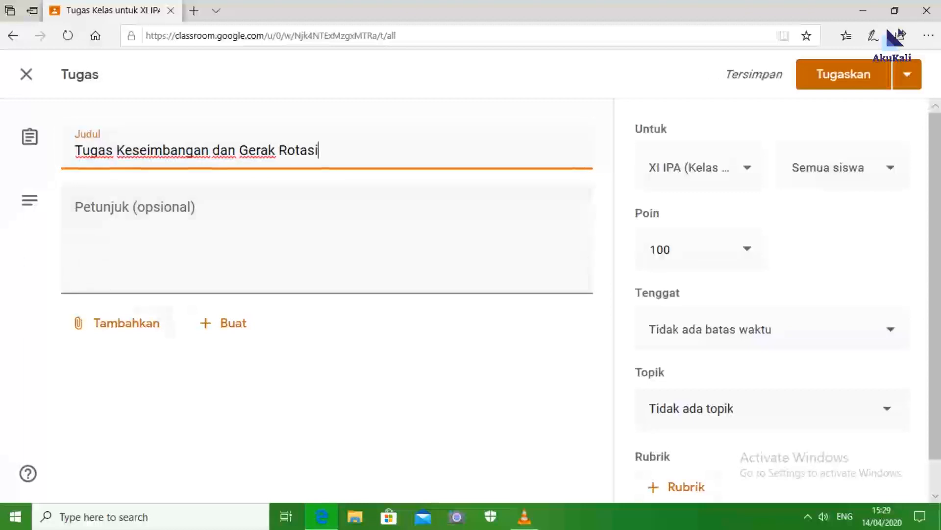
# - Upload the Word file "4. Tugas Siswa.docx" from the 1. Tugas Contoh folder and attach it to the assignment
pyautogui.click(117, 324)
pyautogui.click(119, 414)
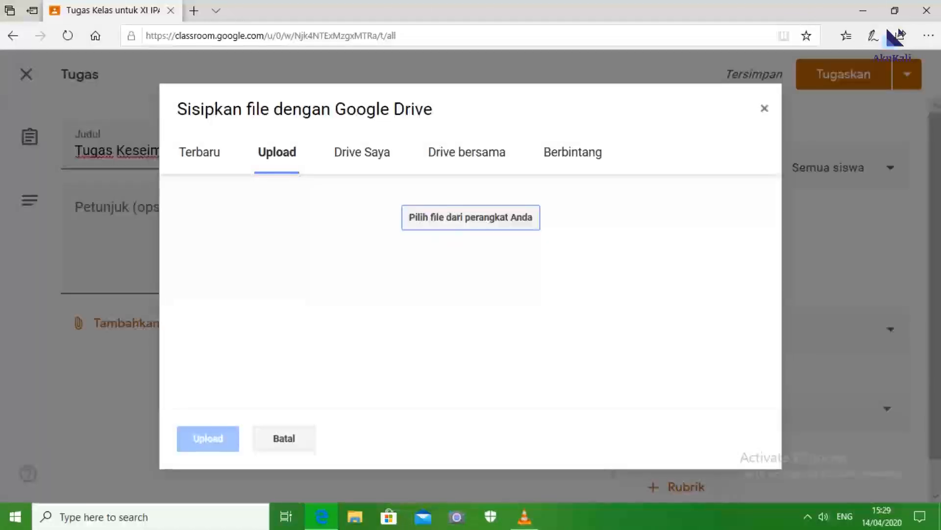
pyautogui.click(471, 217)
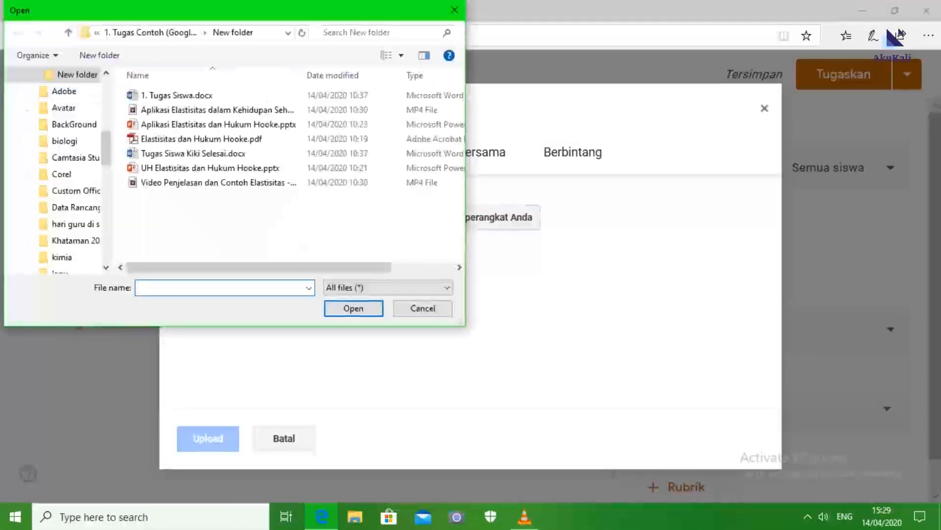
pyautogui.click(152, 33)
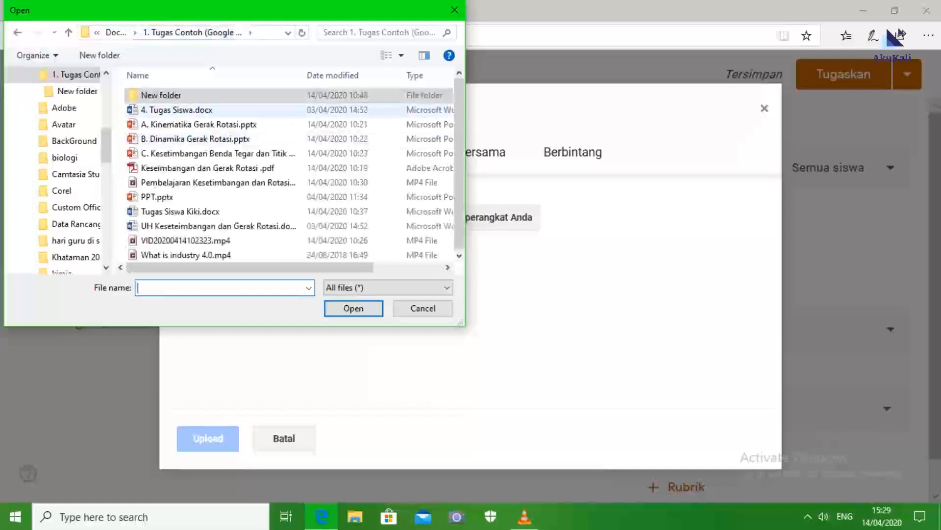
pyautogui.click(176, 110)
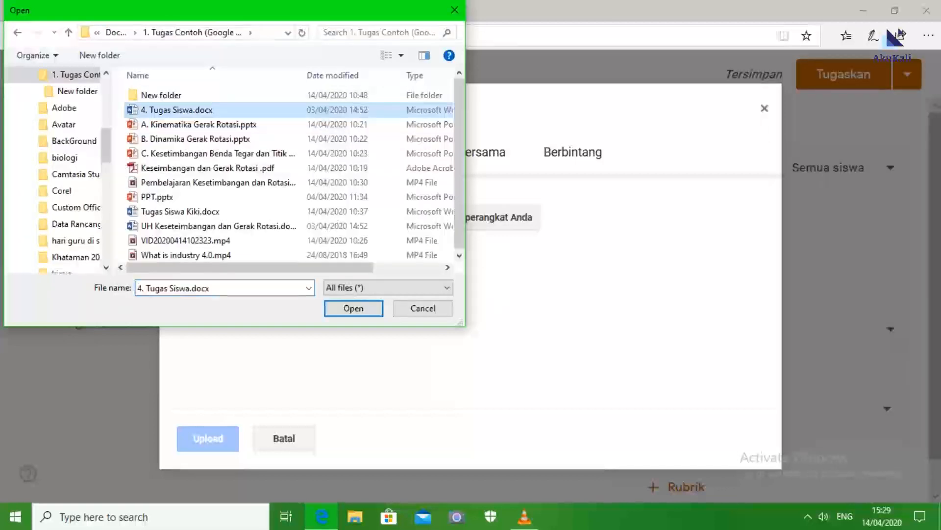
pyautogui.click(354, 308)
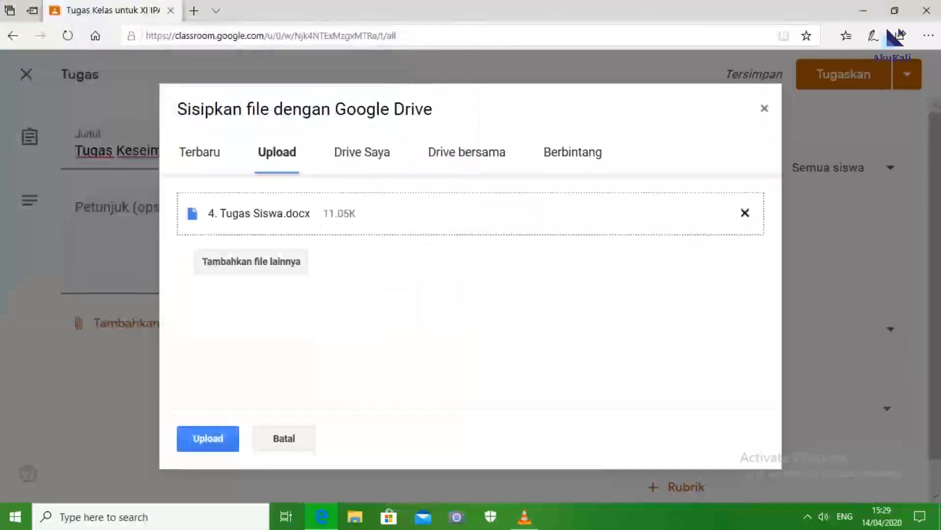
pyautogui.click(208, 438)
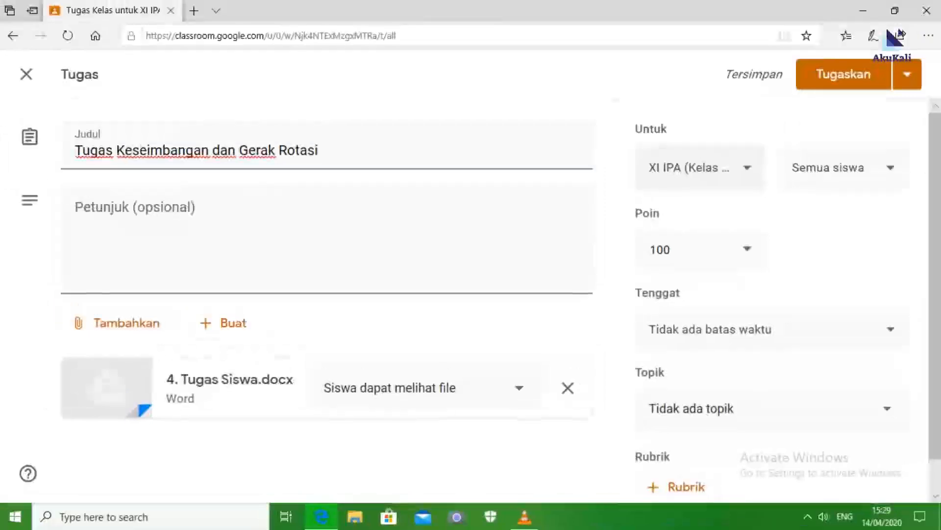
# - Examine the classes and students that the assignment can be given to
pyautogui.click(700, 168)
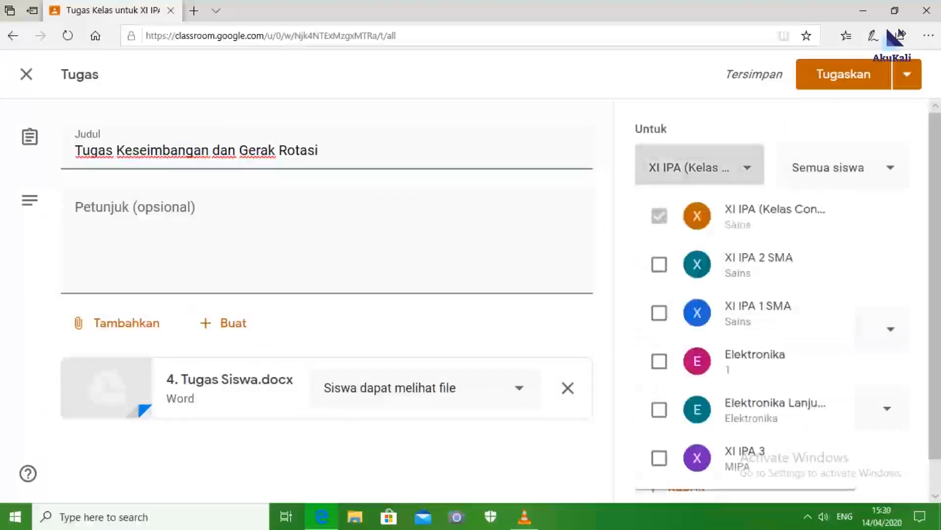
pyautogui.click(935, 206)
pyautogui.click(843, 168)
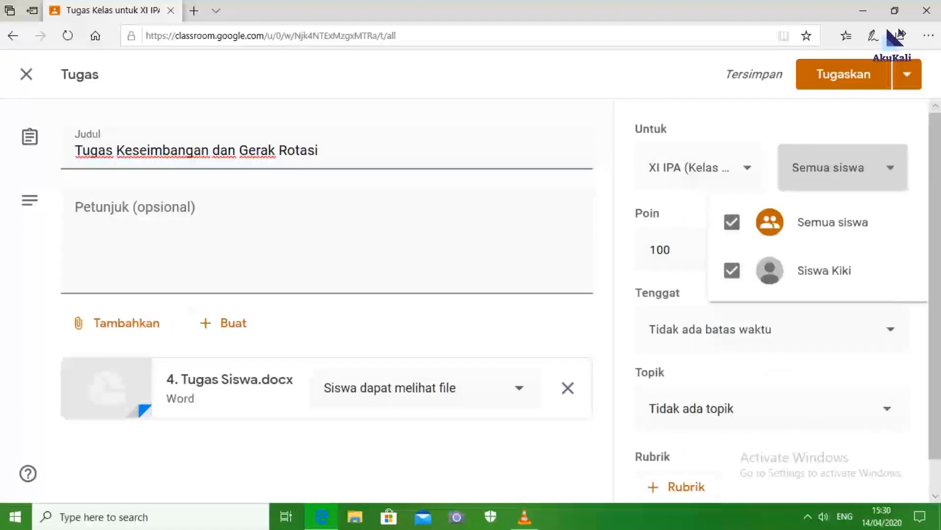
pyautogui.click(732, 222)
pyautogui.click(732, 222)
pyautogui.click(687, 204)
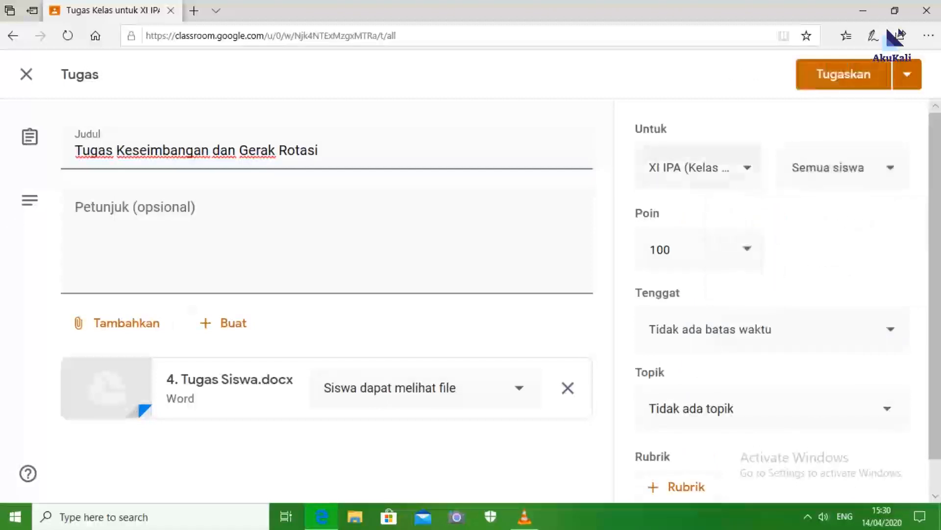
# - Try a points value of 90 for the assignment, and set it back to 100
pyautogui.click(671, 250)
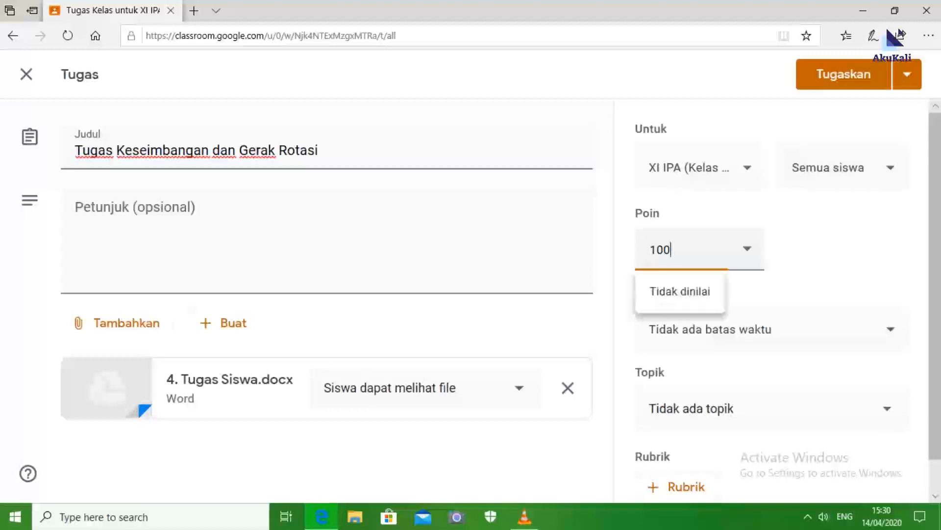
pyautogui.press('BackSpace')
pyautogui.press('BackSpace')
pyautogui.press('BackSpace')
pyautogui.write('90')
pyautogui.press('BackSpace')
pyautogui.press('BackSpace')
pyautogui.write('100')
pyautogui.press('Tab')
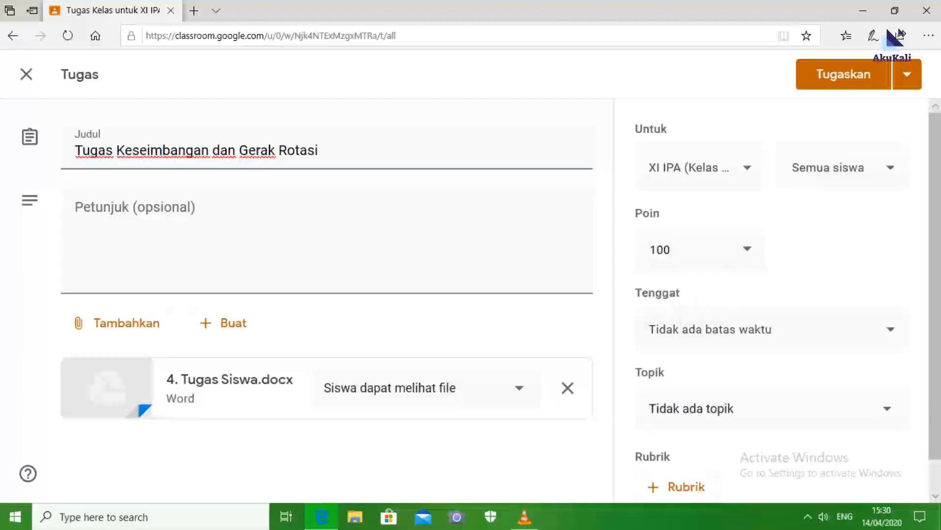
# - Set the assignment's due date to 17 Apr 2020 at 07.00
pyautogui.press('Return')
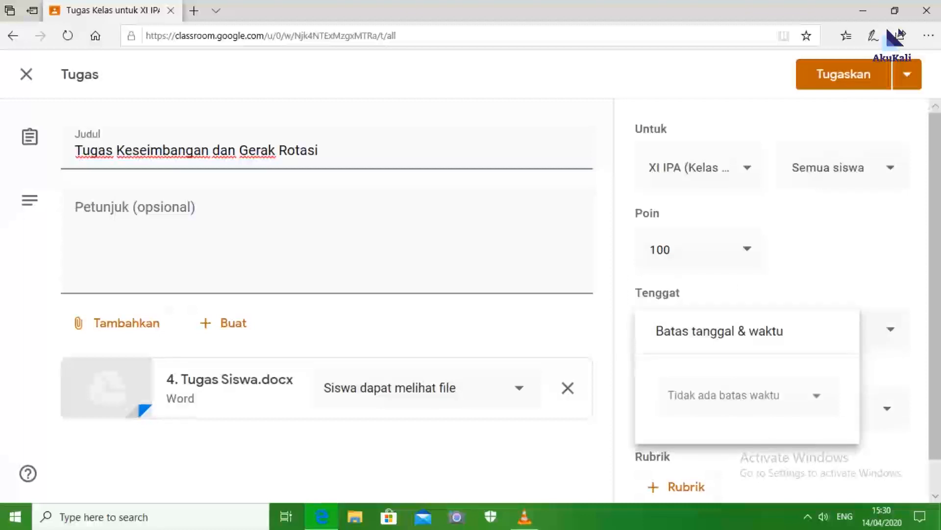
pyautogui.press('Return')
pyautogui.press('Up')
pyautogui.press('Down')
pyautogui.press('Right')
pyautogui.press('Right')
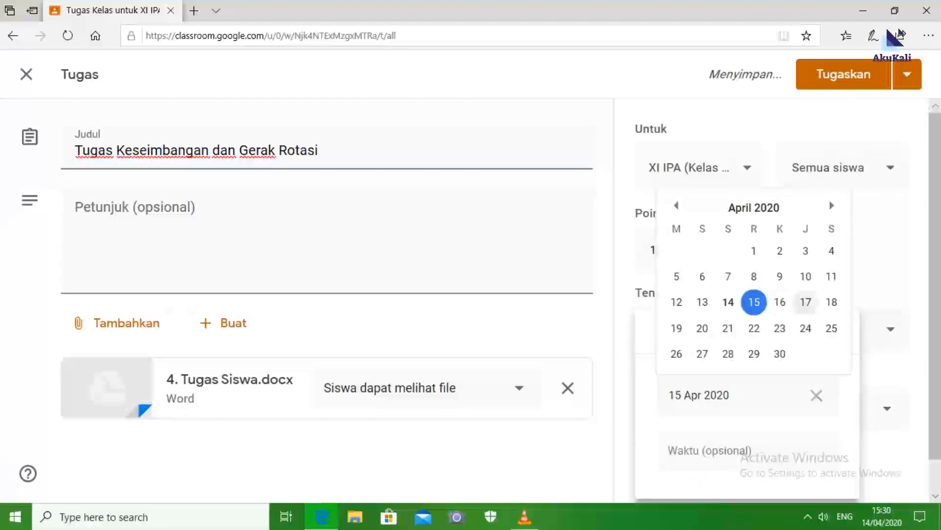
pyautogui.press('Return')
pyautogui.press('Tab')
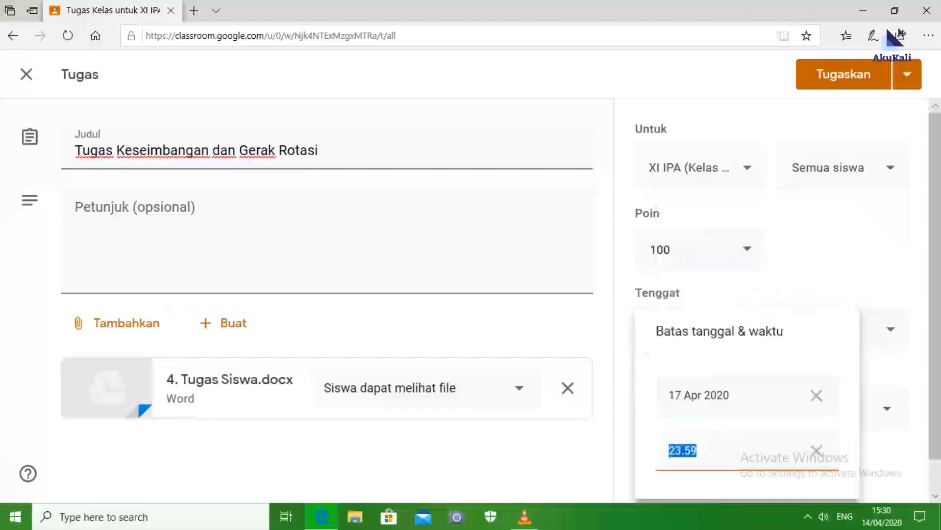
pyautogui.press('BackSpace')
pyautogui.write('0')
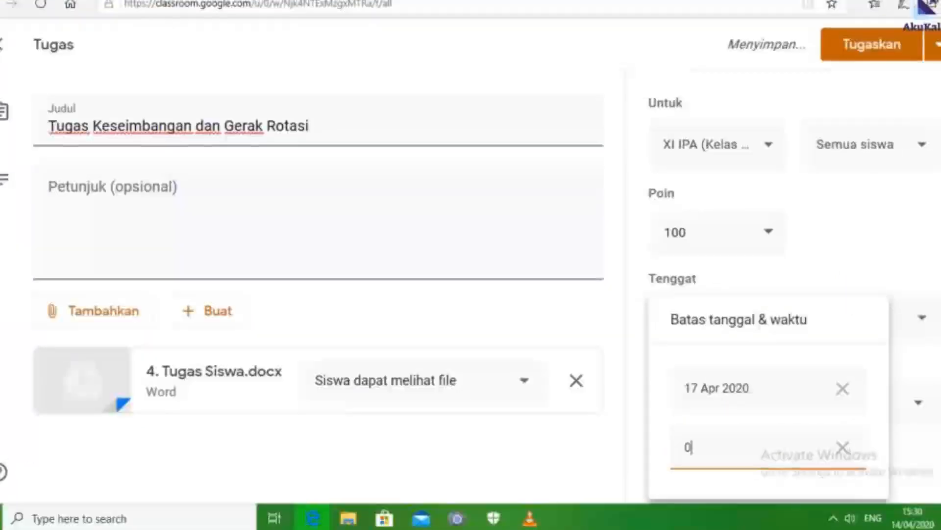
pyautogui.write('7.00')
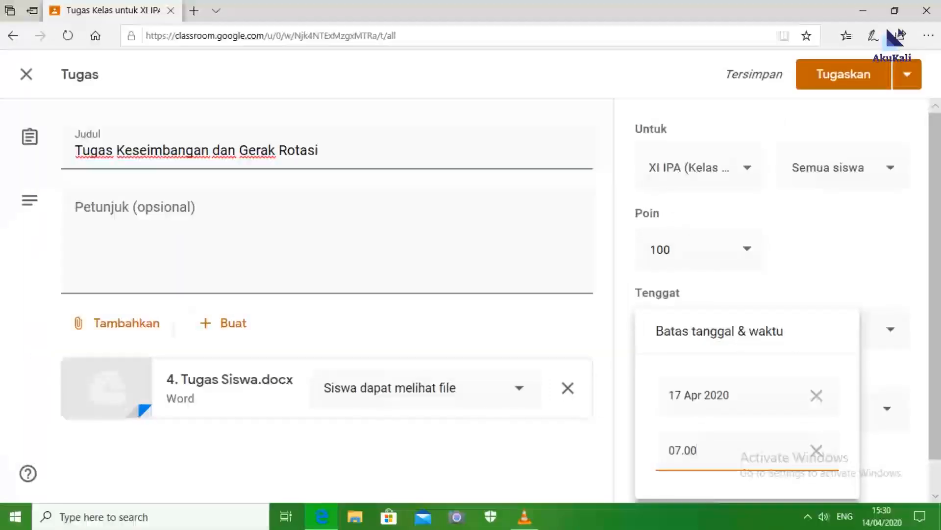
pyautogui.press('Return')
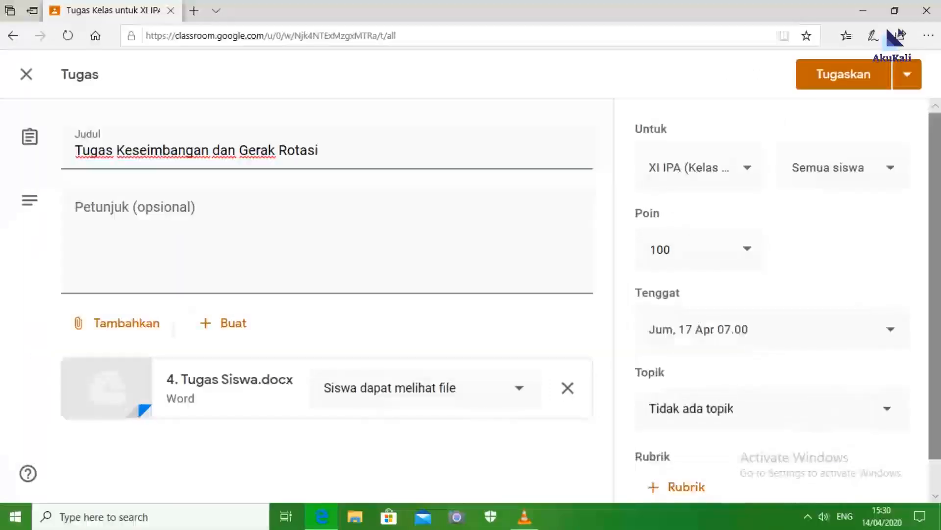
# - File the Tugas Keseimbangan dan Gerak Rotasi assignment under the Tugas Harian topic and assign it to the class
pyautogui.scroll(-1, 471, 294)
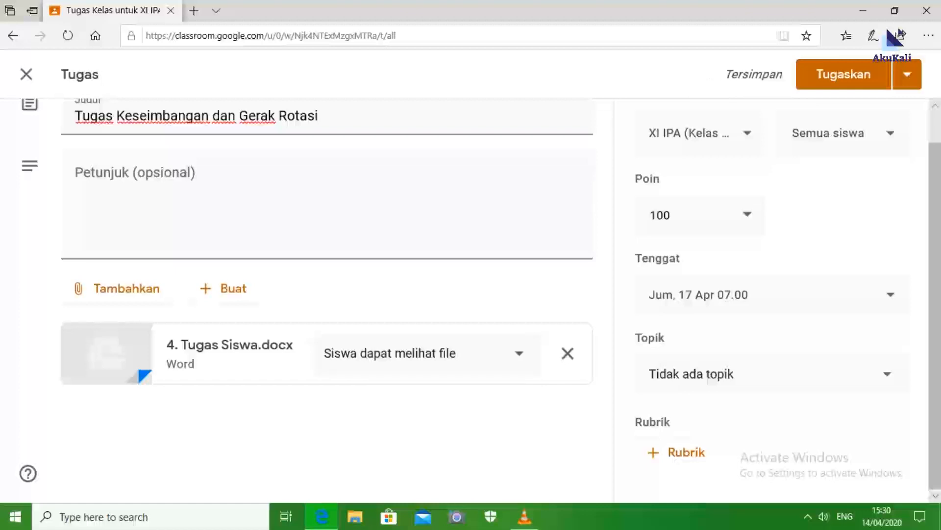
pyautogui.click(707, 377)
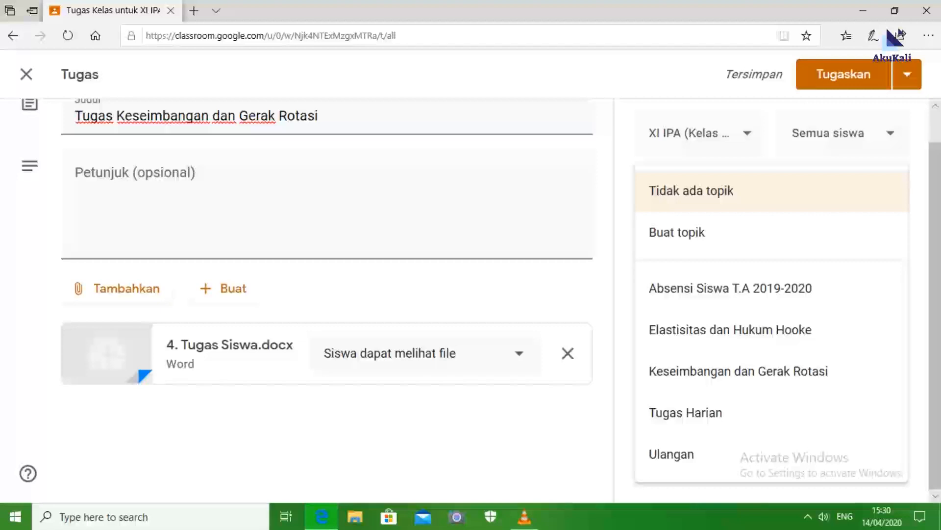
pyautogui.click(686, 412)
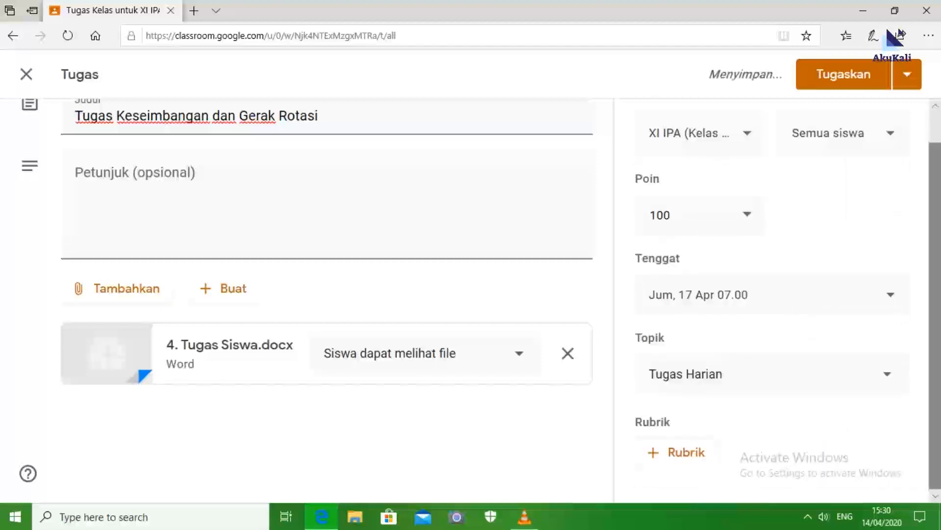
pyautogui.scroll(1, 471, 294)
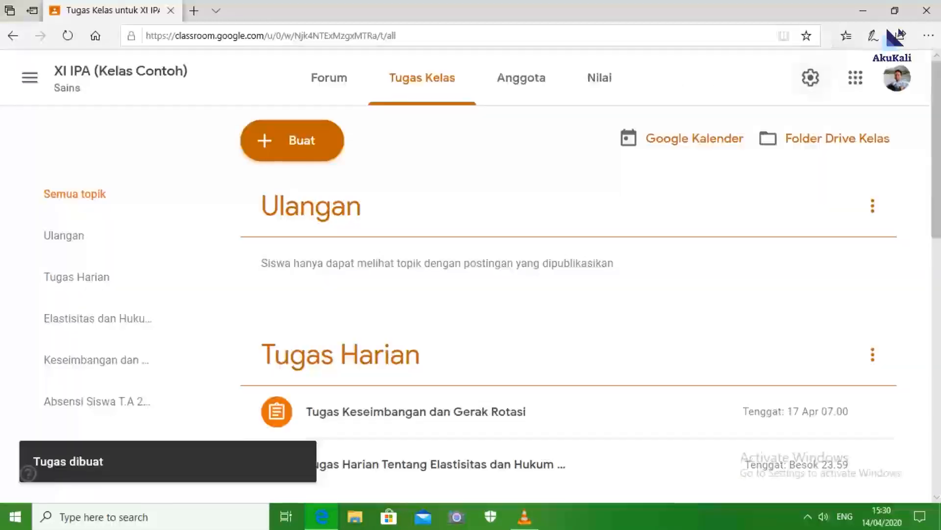
pyautogui.moveTo(936, 147)
pyautogui.mouseDown()
pyautogui.moveTo(937, 330)
pyautogui.moveTo(937, 147)
pyautogui.mouseUp()
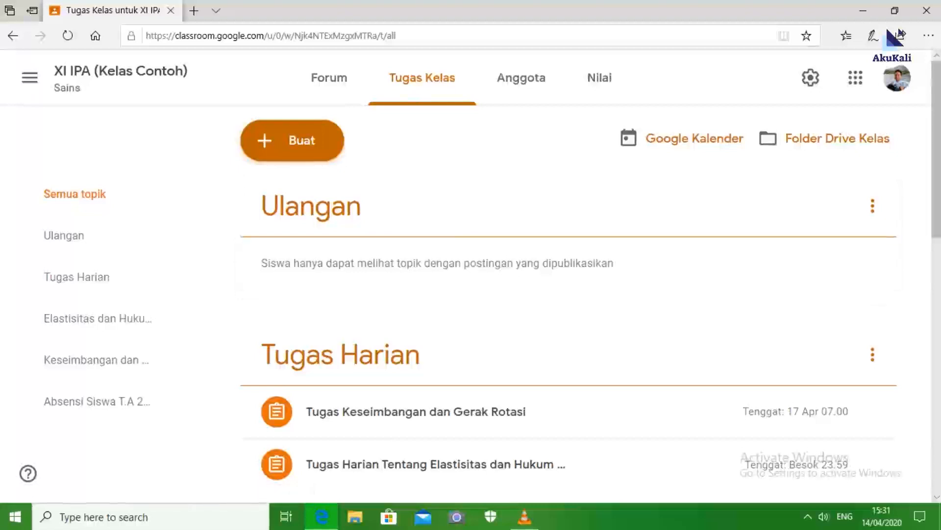
# - Create a quiz assignment titled "Ulangan Harian Tentang Elastisitas dan Hukum Hooke"
pyautogui.click(292, 140)
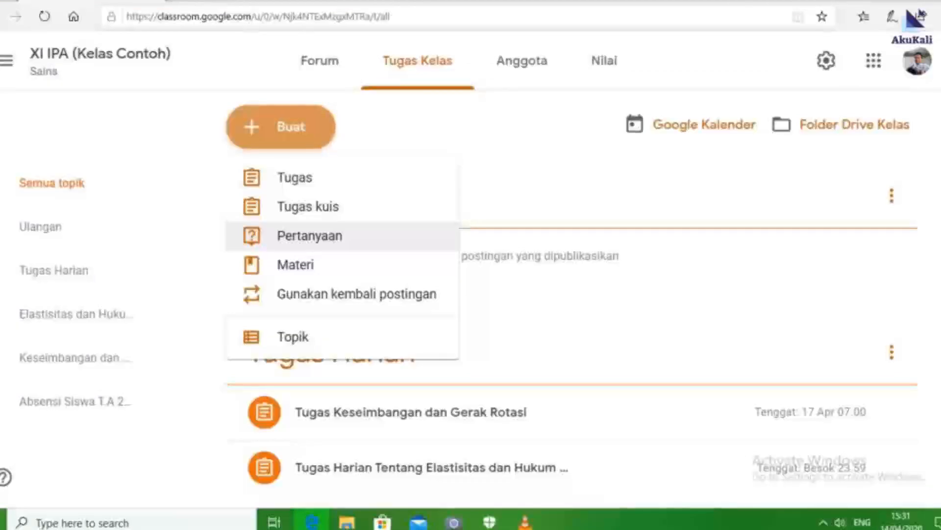
pyautogui.click(307, 207)
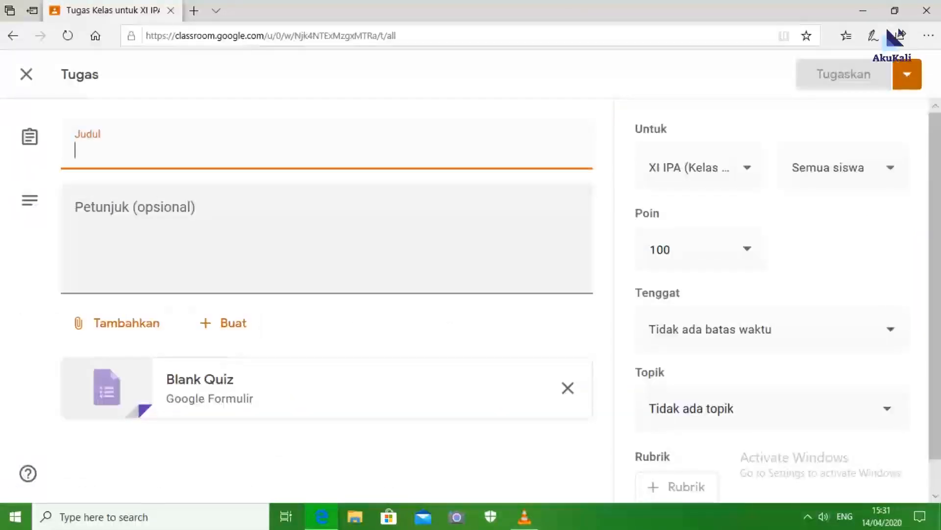
pyautogui.write('Ulangan Ha')
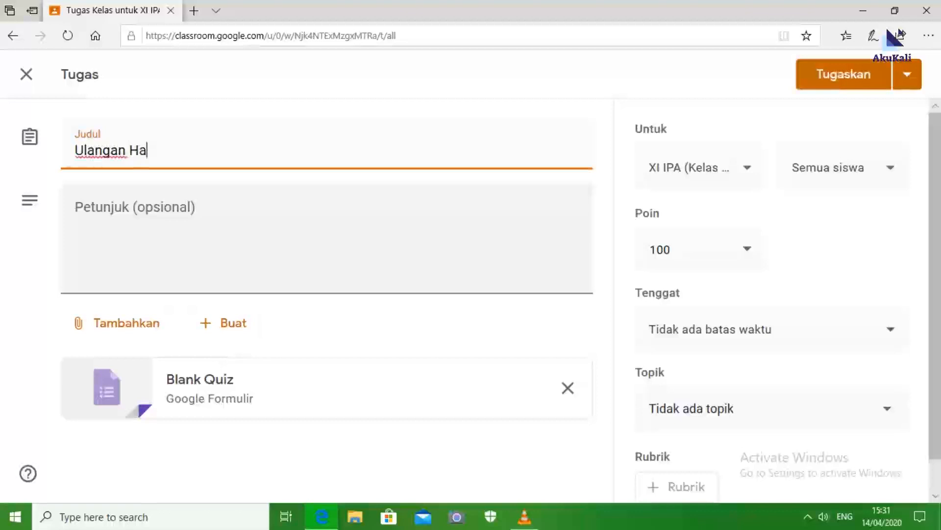
pyautogui.write('rian Tentang Elas')
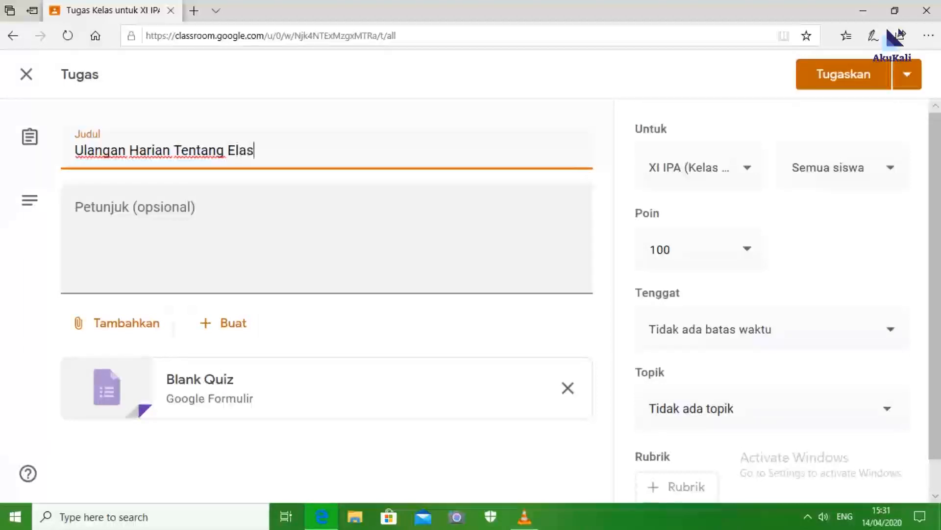
pyautogui.write('tisitas ')
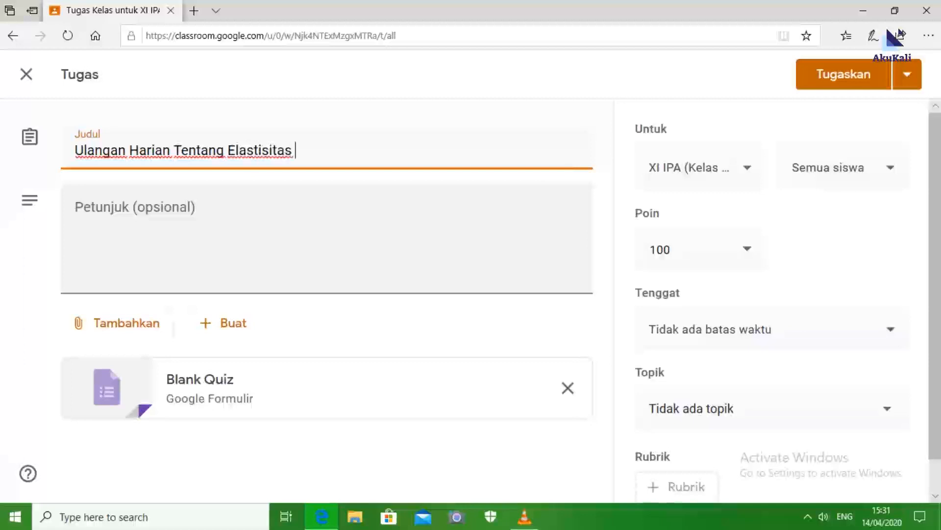
pyautogui.write('dan Hukum Hooke')
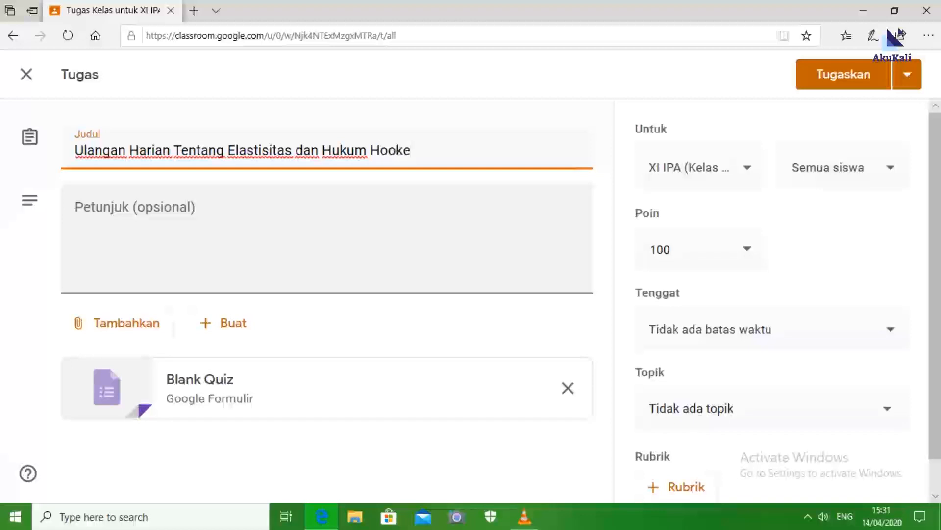
pyautogui.click(76, 213)
pyautogui.write('Kerjaka')
pyautogui.press('BackSpace')
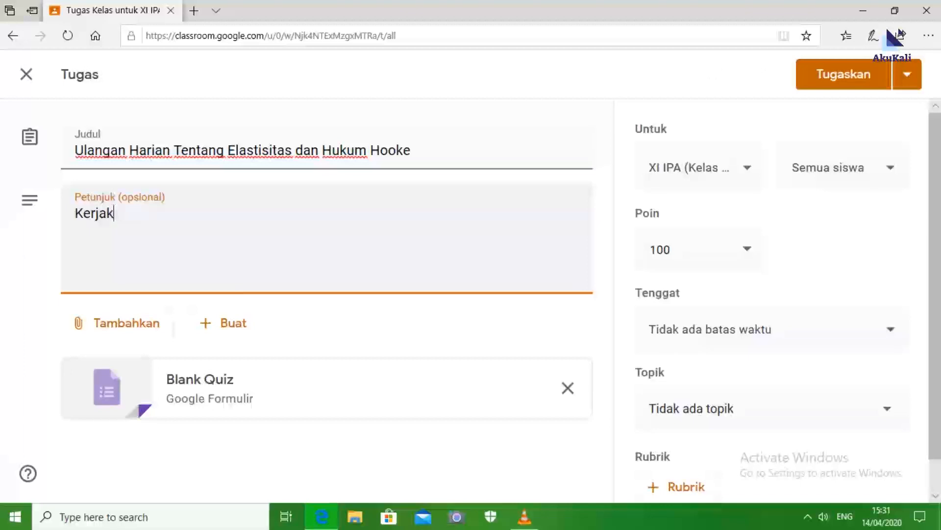
pyautogui.press('BackSpace')
pyautogui.press('BackSpace')
pyautogui.press('BackSpace')
pyautogui.press('BackSpace')
pyautogui.press('BackSpace')
pyautogui.press('BackSpace')
pyautogui.click(356, 150)
# - Enter the quiz assignment's instructions as "Kerjakan Ulangan Harian (UH) ini dengan baik dan benar."
pyautogui.click(163, 236)
pyautogui.write('Kerjakan Ulangan ')
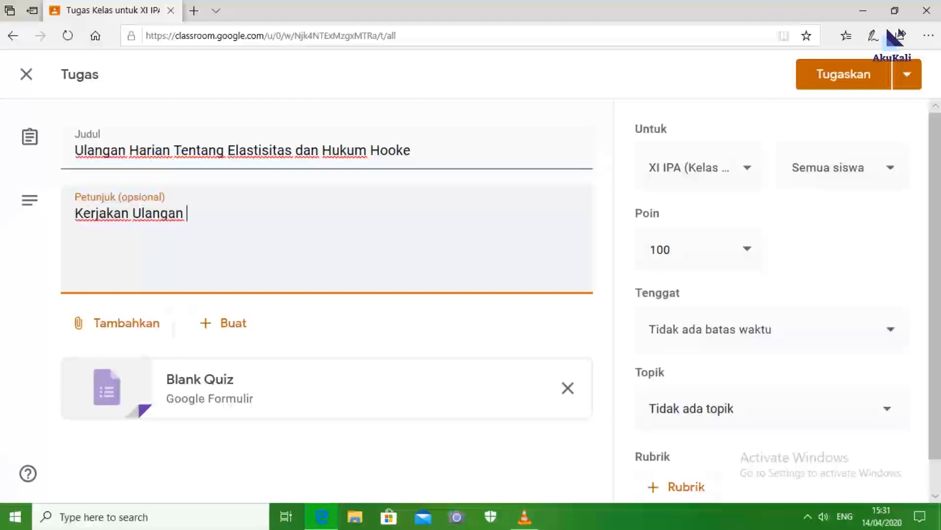
pyautogui.write('Harian ')
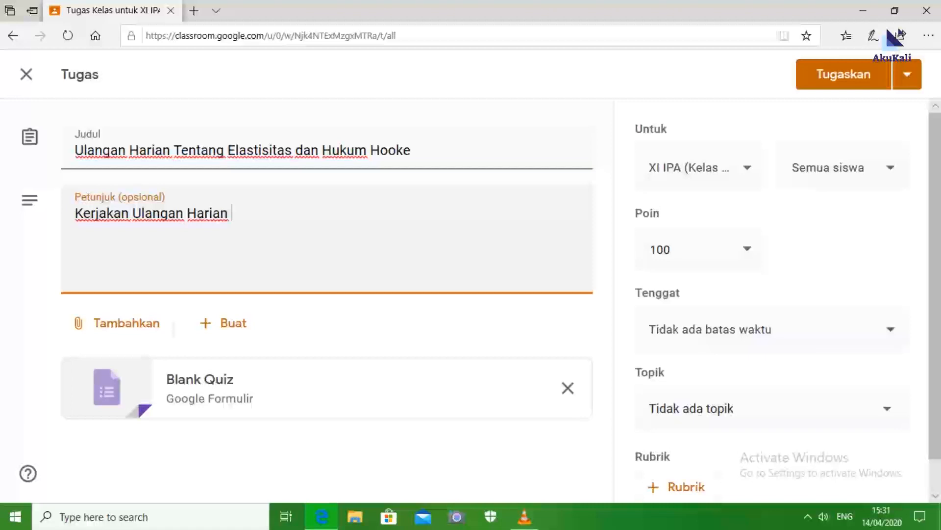
pyautogui.write('(UH) ini de')
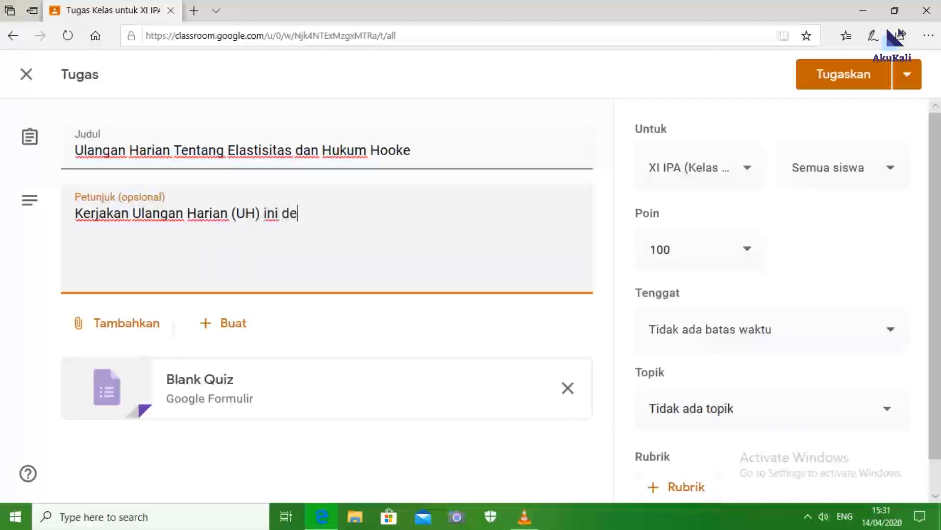
pyautogui.write('ngan baik da')
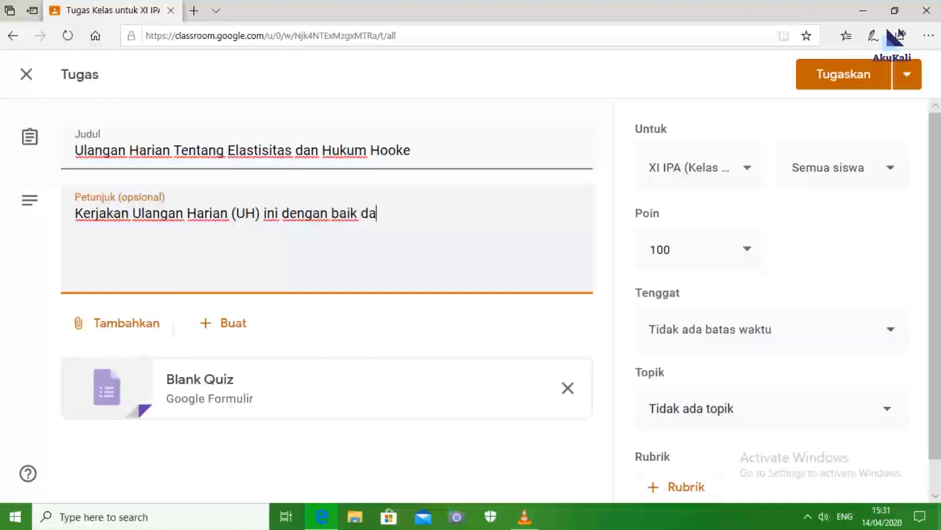
pyautogui.write('n benar')
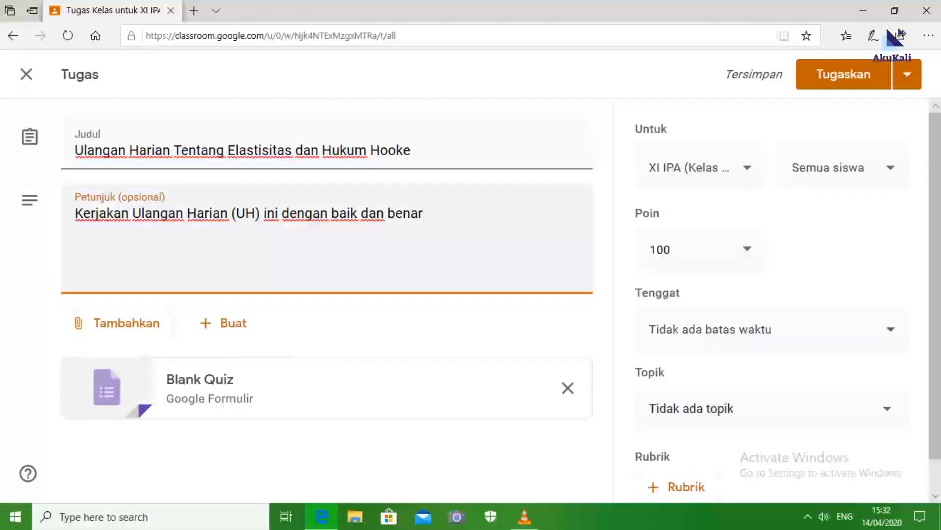
pyautogui.write('.')
pyautogui.press('BackSpace')
pyautogui.press('BackSpace')
pyautogui.press('BackSpace')
pyautogui.press('BackSpace')
pyautogui.press('BackSpace')
pyautogui.press('BackSpace')
pyautogui.press('BackSpace')
pyautogui.press('BackSpace')
pyautogui.write('n benar.')
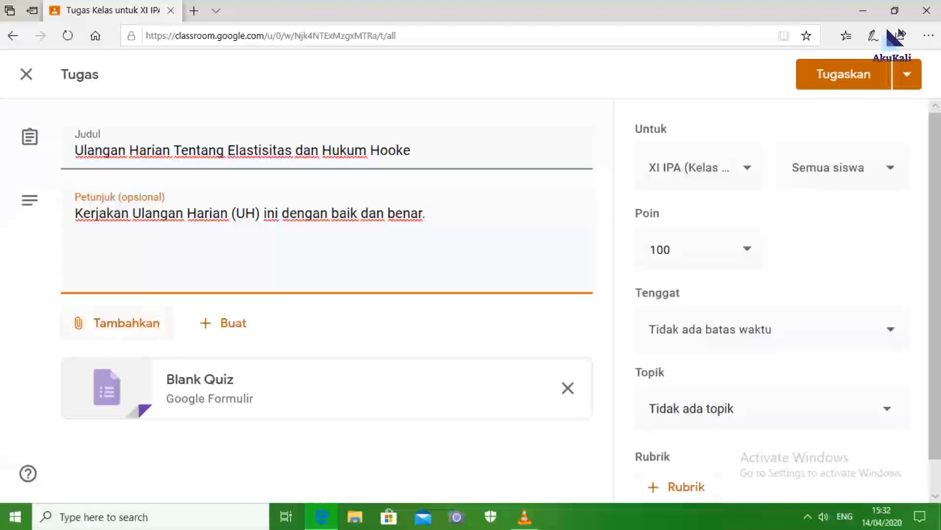
# - Upload "UH Elastisitas dan Hukum Hooke.pptx" from the New folder inside 1. Tugas Contoh and attach it to the quiz assignment
pyautogui.click(117, 323)
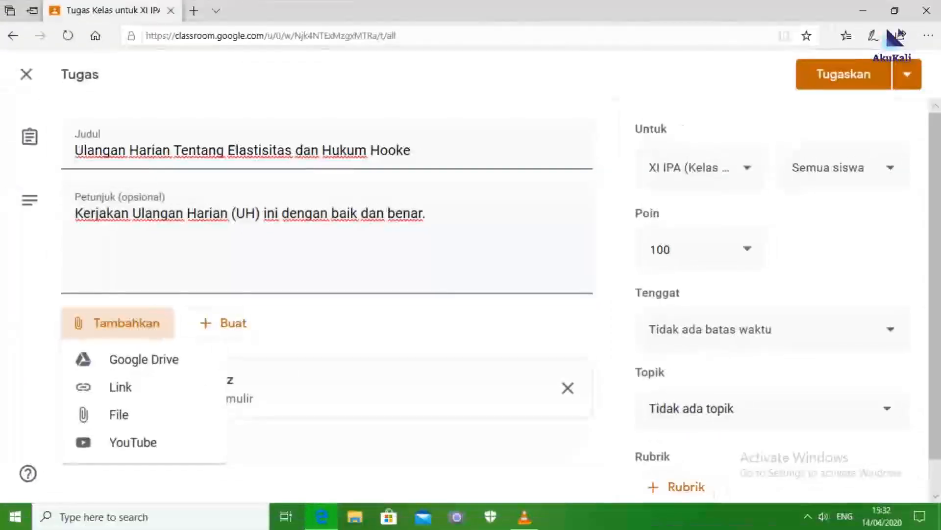
pyautogui.click(119, 414)
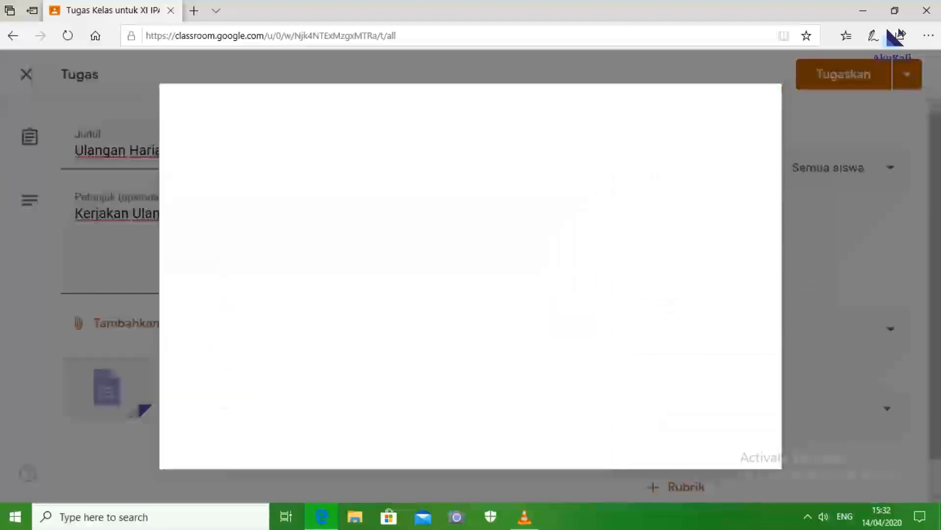
pyautogui.click(446, 217)
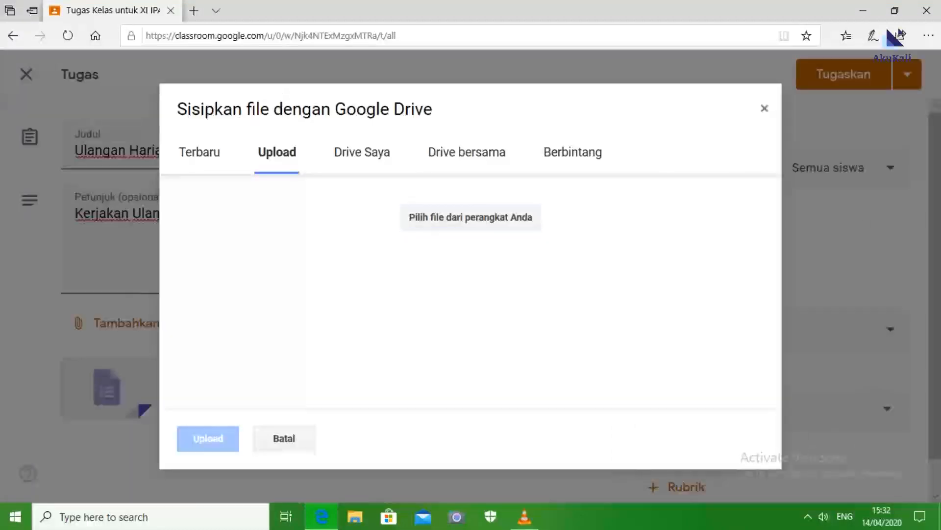
pyautogui.doubleClick(161, 94)
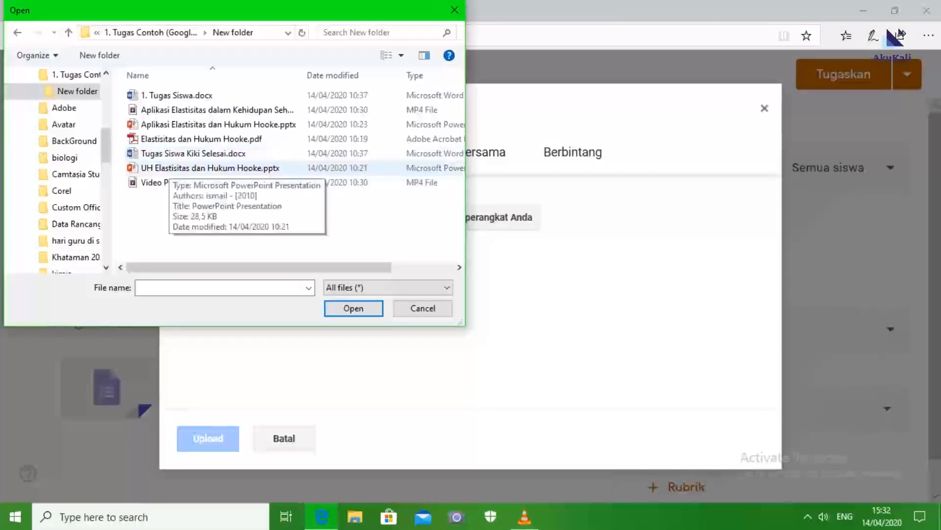
pyautogui.click(206, 168)
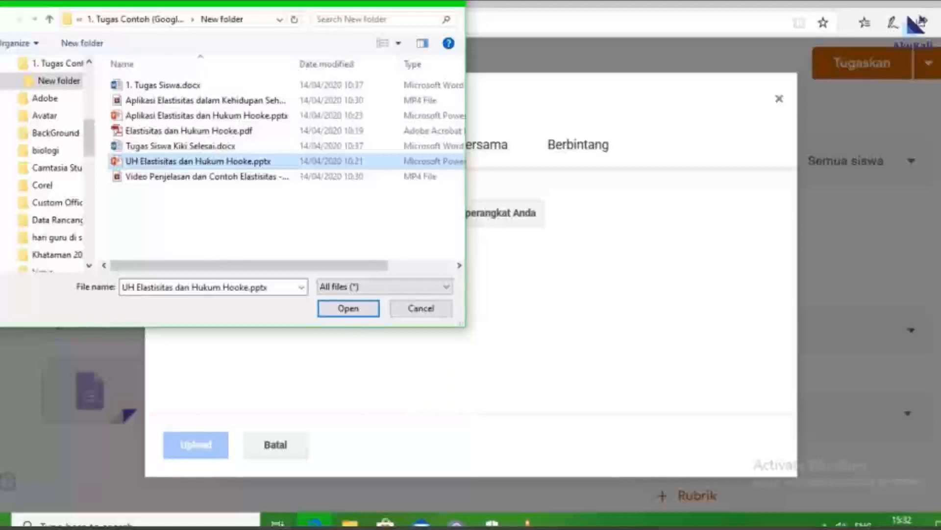
pyautogui.press('Return')
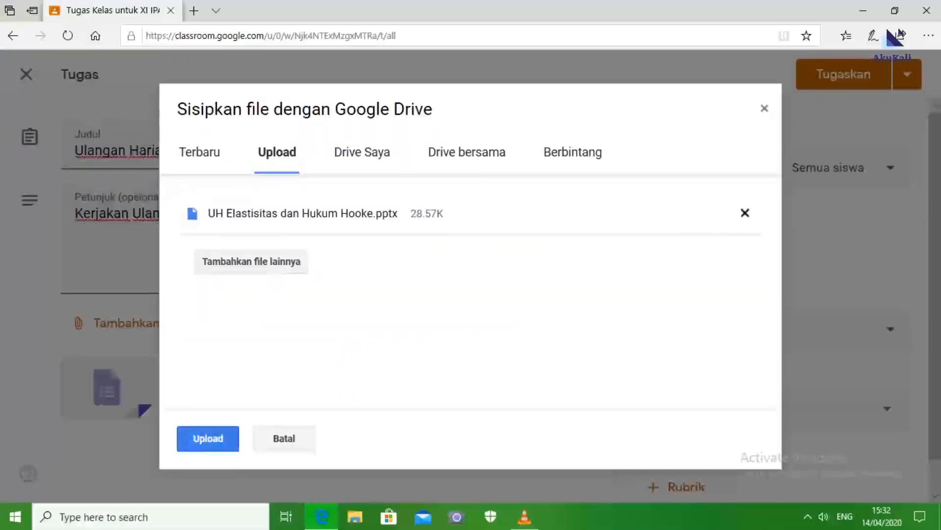
pyautogui.click(207, 438)
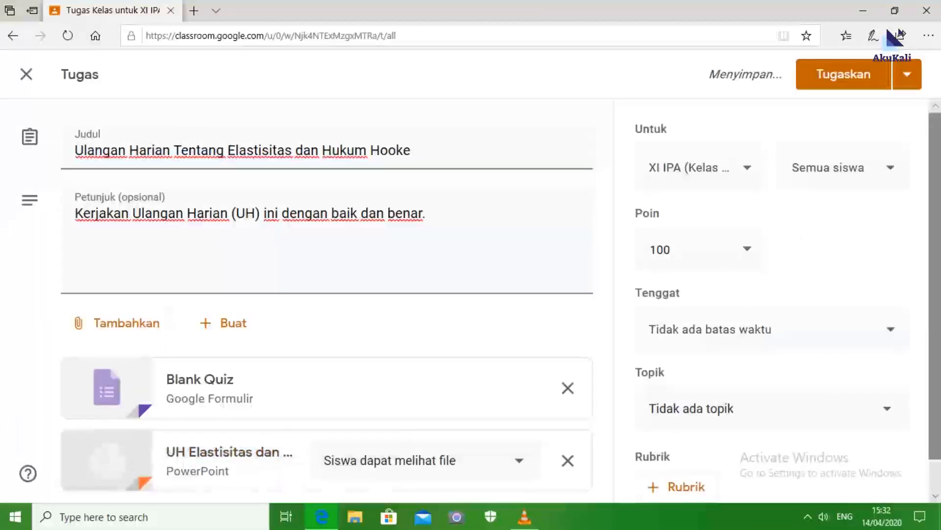
# - Try adding XI IPA 2 SMA, XI IPA 1 SMA, Elektronika, the advanced Elektronika class and XI IPA 3 as recipients of the quiz assignment
pyautogui.scroll(-1, 235, 373)
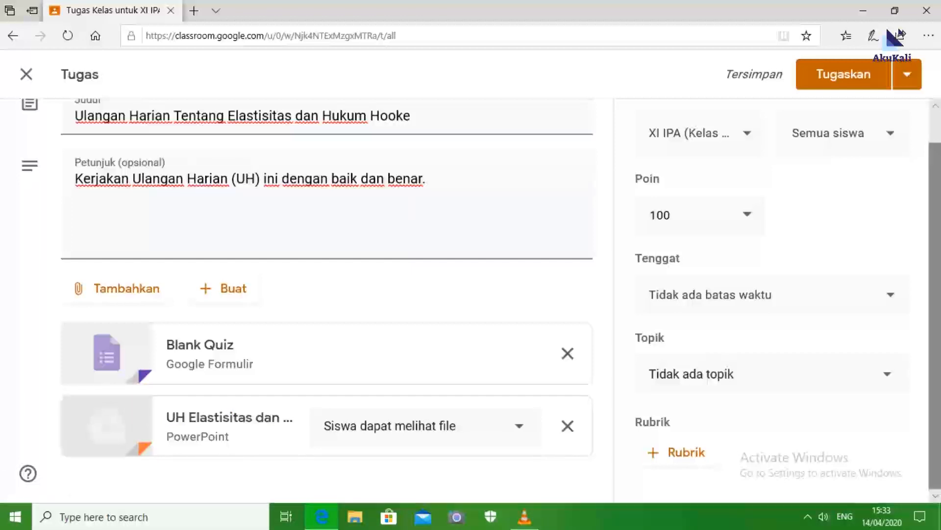
pyautogui.scroll(1, 323, 294)
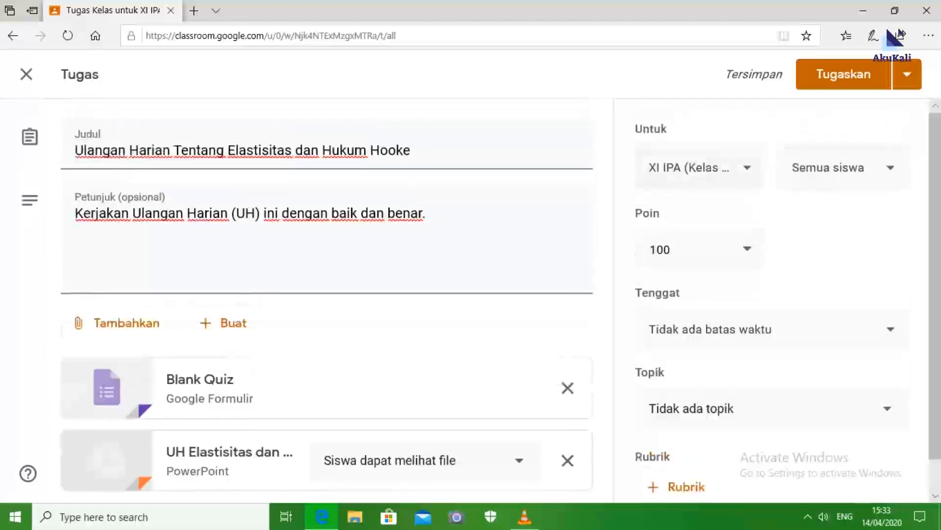
pyautogui.click(699, 168)
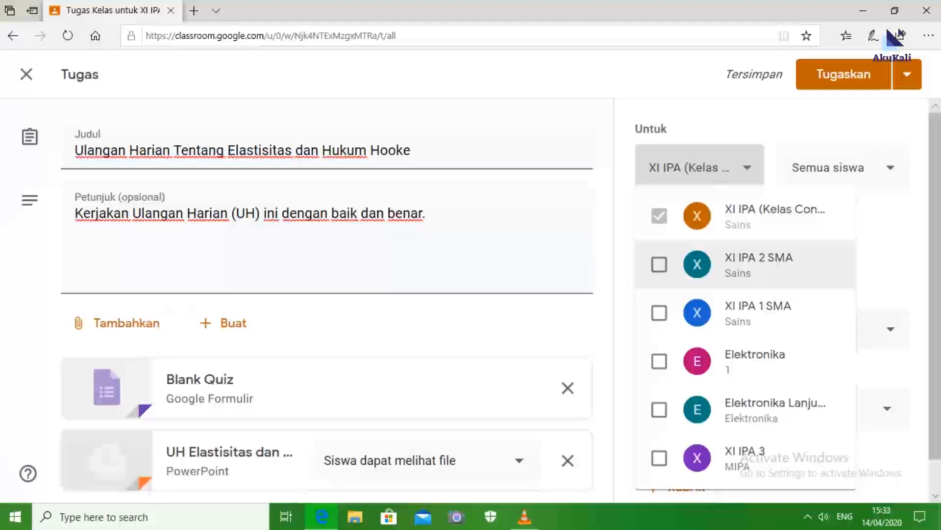
pyautogui.click(659, 264)
pyautogui.click(659, 312)
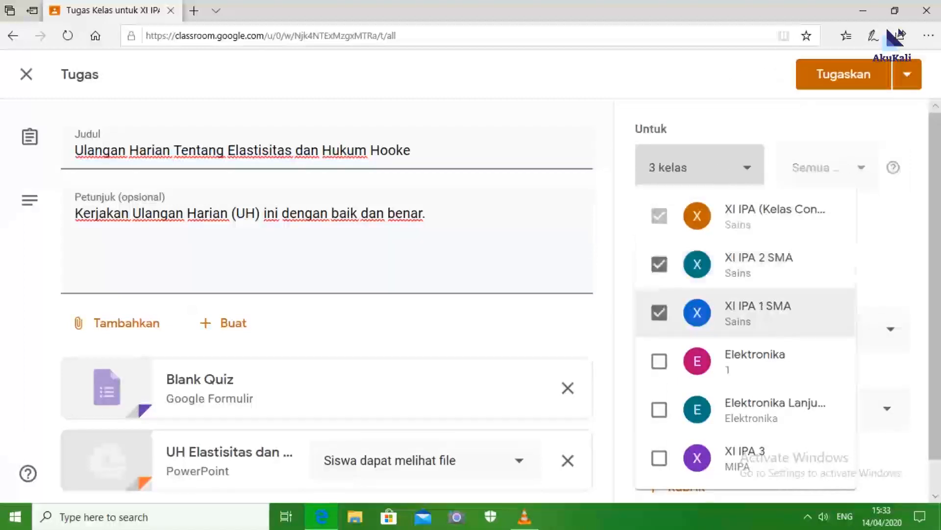
pyautogui.click(659, 361)
pyautogui.click(658, 409)
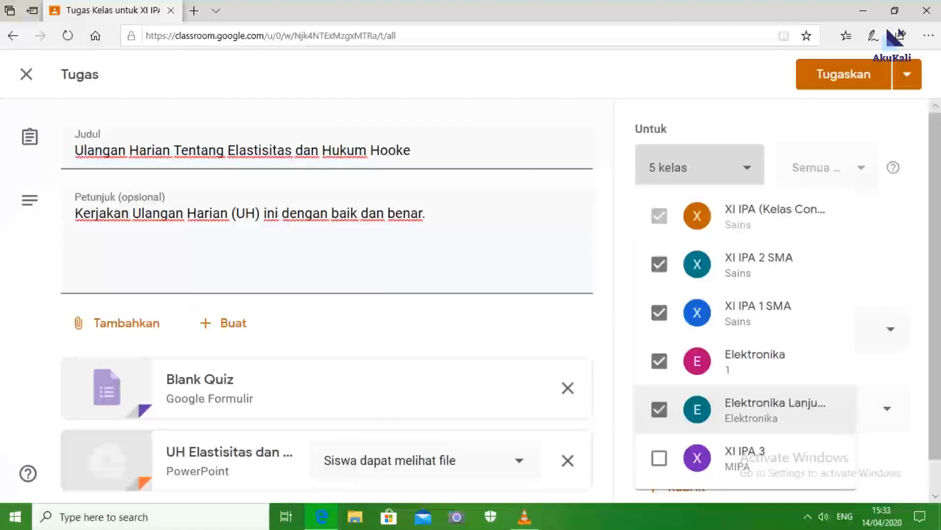
pyautogui.click(659, 457)
pyautogui.click(659, 458)
pyautogui.click(659, 457)
pyautogui.press('Escape')
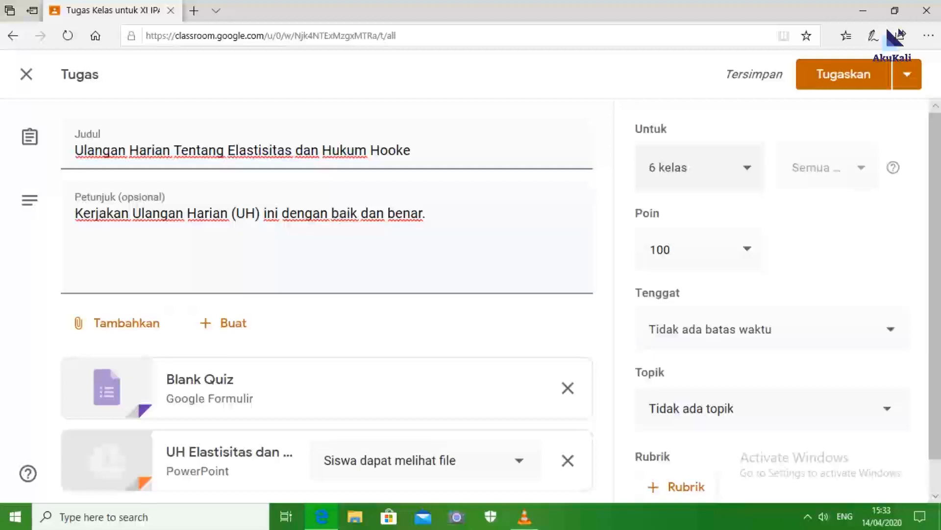
# - Deselect the five additional classes, leaving only XI IPA (Kelas Contoh) as the quiz assignment's recipient
pyautogui.press('Return')
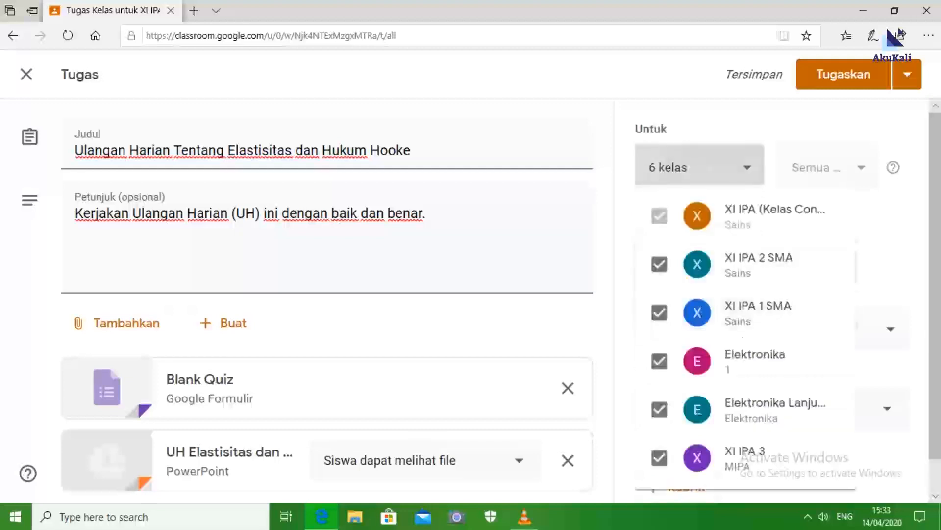
pyautogui.press('Down')
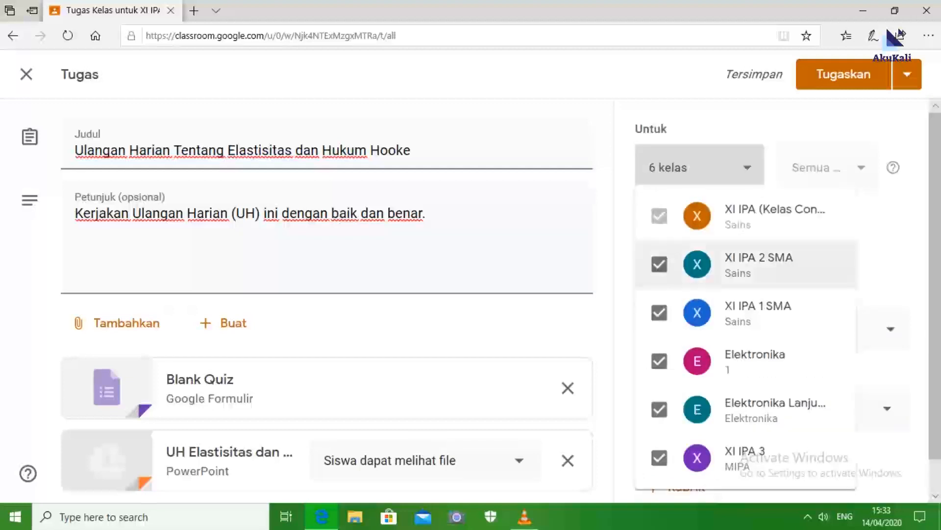
pyautogui.press('space')
pyautogui.press('Down')
pyautogui.press('space')
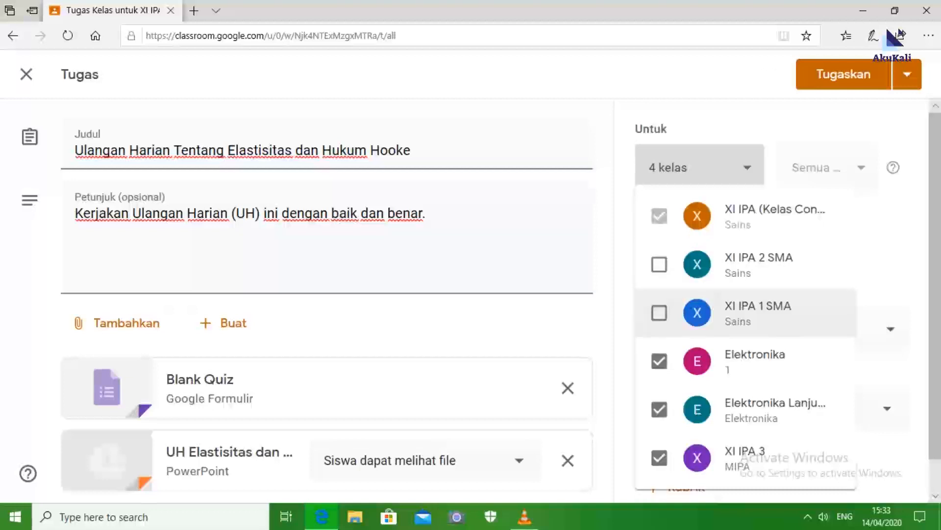
pyautogui.press('Down')
pyautogui.press('space')
pyautogui.press('Down')
pyautogui.press('space')
pyautogui.press('Down')
pyautogui.press('space')
pyautogui.press('Escape')
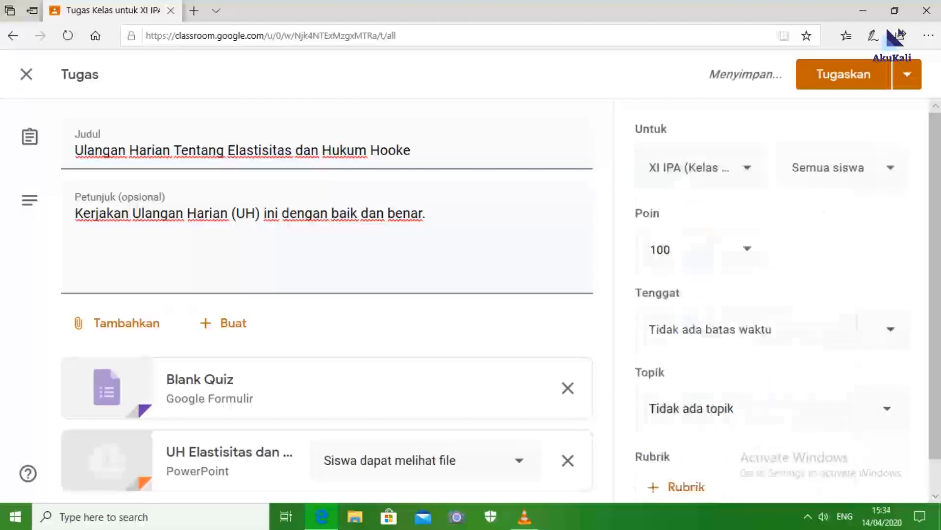
# - Set the quiz assignment's due date to 14 Apr 2020 at 17.00
pyautogui.click(698, 249)
pyautogui.click(772, 329)
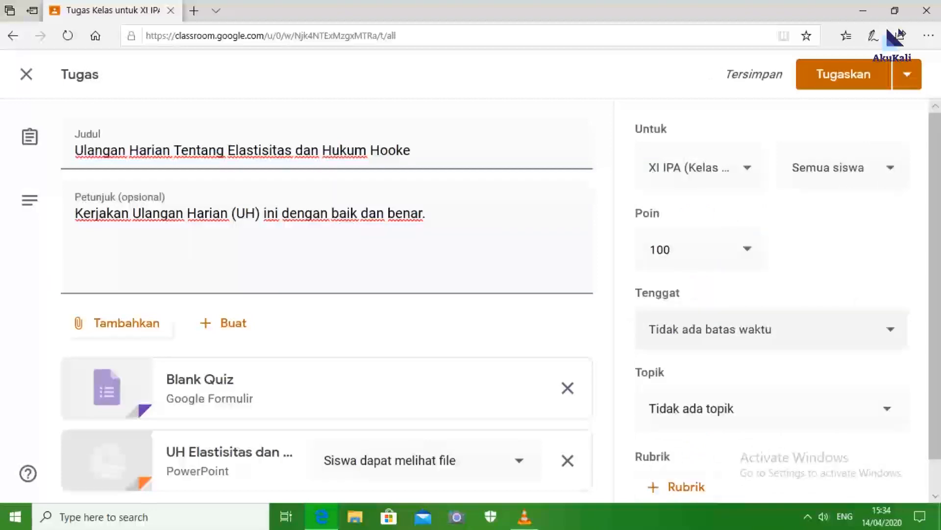
pyautogui.click(746, 395)
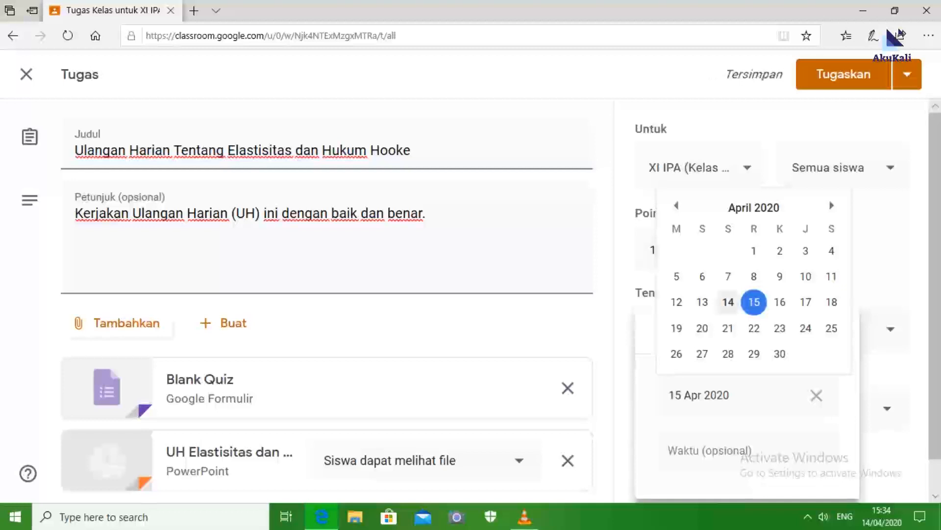
pyautogui.click(728, 301)
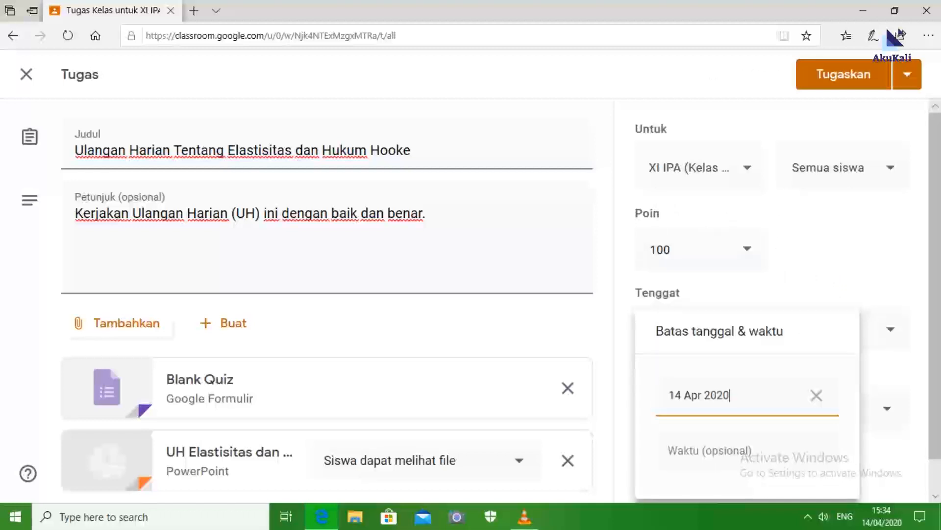
pyautogui.click(710, 450)
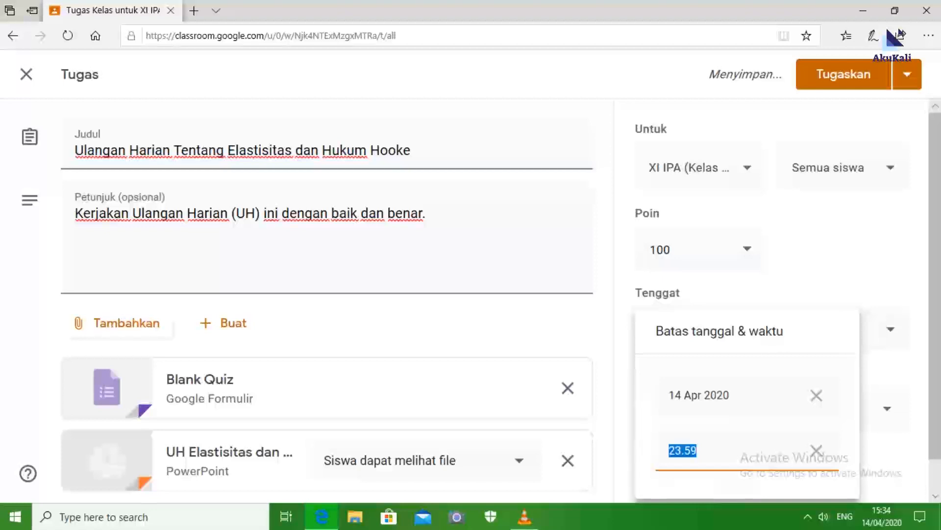
pyautogui.press('BackSpace')
pyautogui.write('17.00')
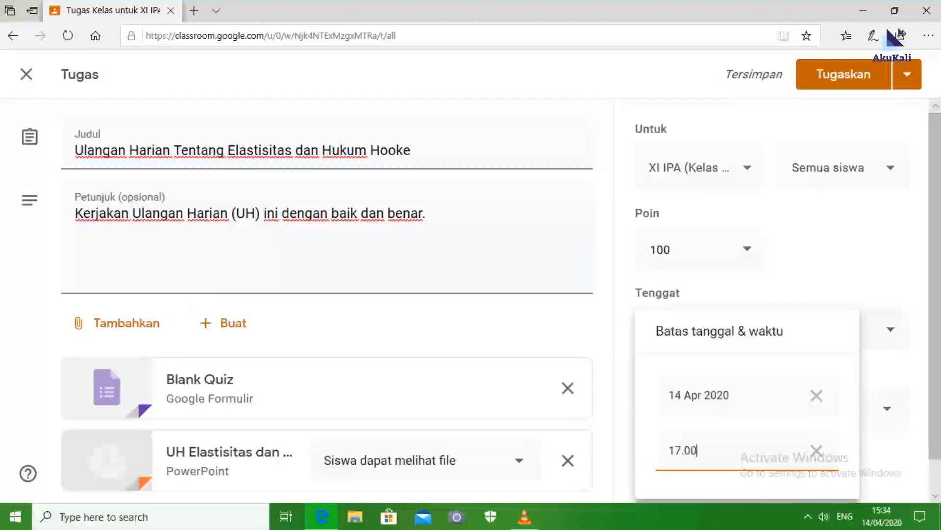
pyautogui.press('Return')
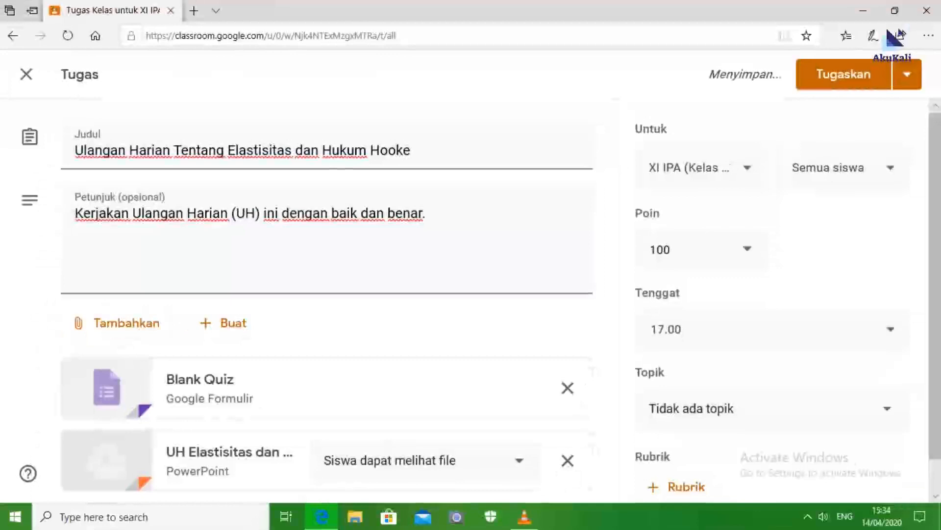
# - File the quiz assignment under the Ulangan topic and assign it to the class
pyautogui.click(692, 409)
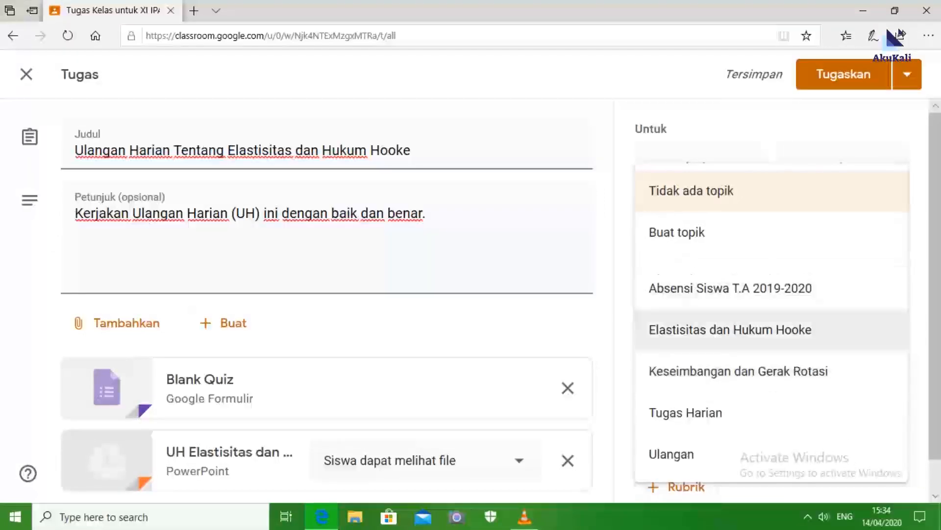
pyautogui.click(671, 454)
pyautogui.click(844, 75)
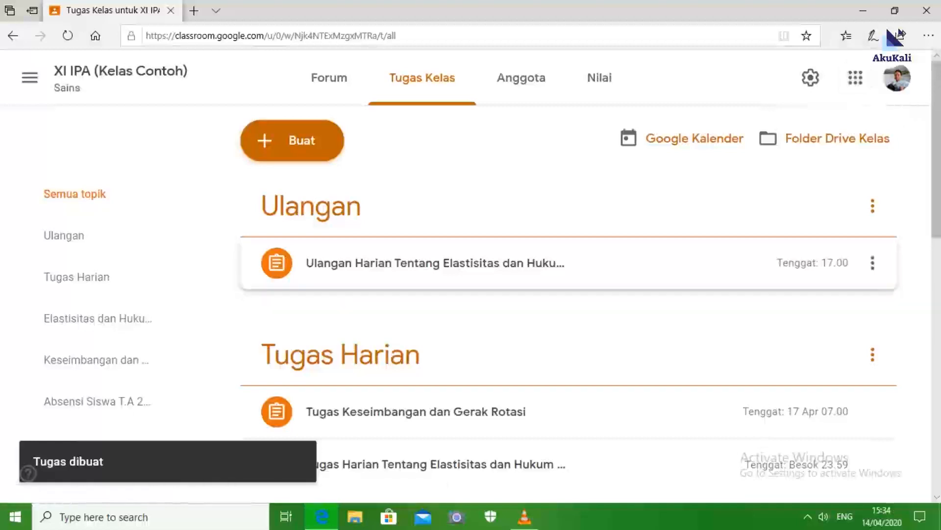
# - Review the classwork page's topics from Ulangan to Absensi Siswa T.A 2019-2020, with their assignments and materials
pyautogui.click(292, 141)
pyautogui.click(320, 244)
pyautogui.scroll(-10, 569, 295)
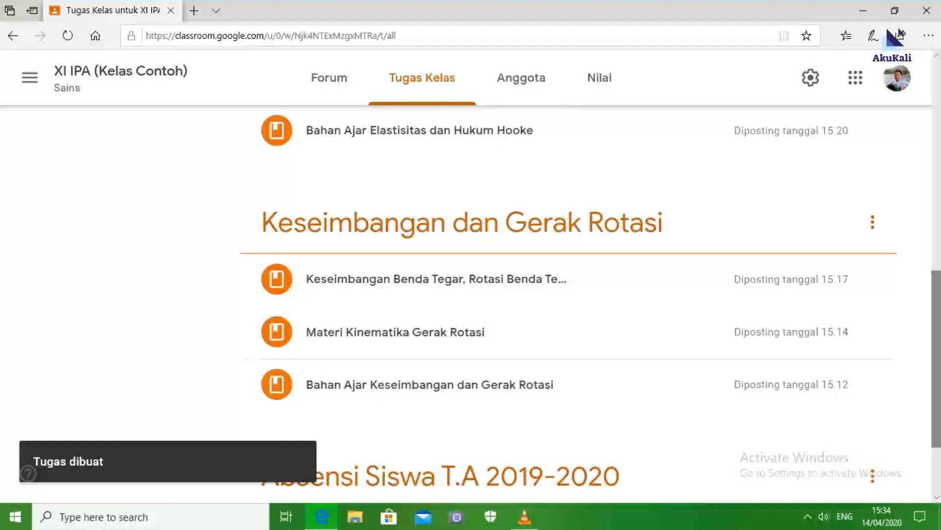
pyautogui.scroll(-2, 569, 294)
pyautogui.scroll(8, 569, 294)
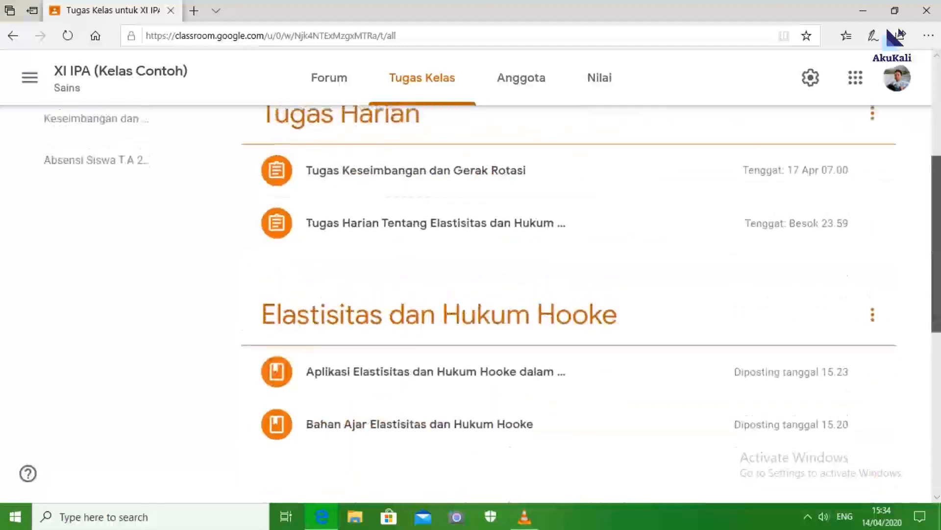
pyautogui.scroll(4, 568, 295)
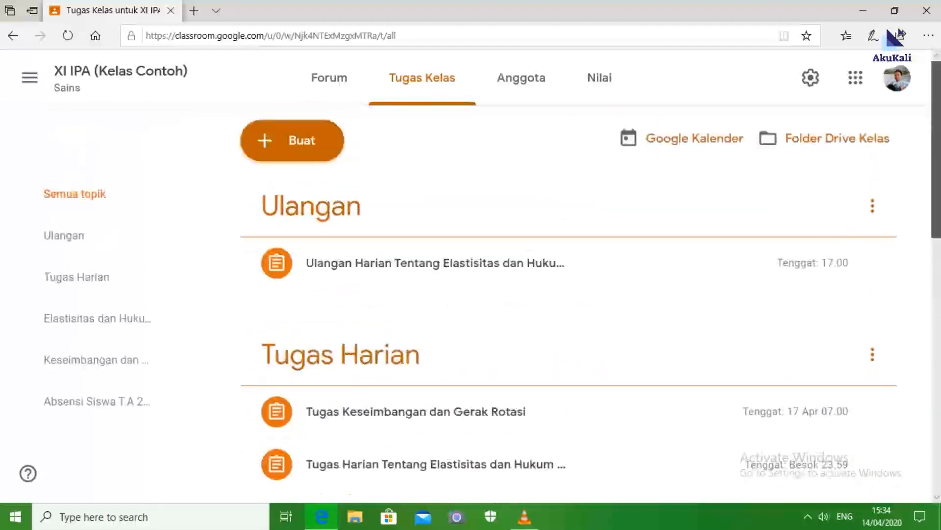
pyautogui.scroll(-6, 568, 294)
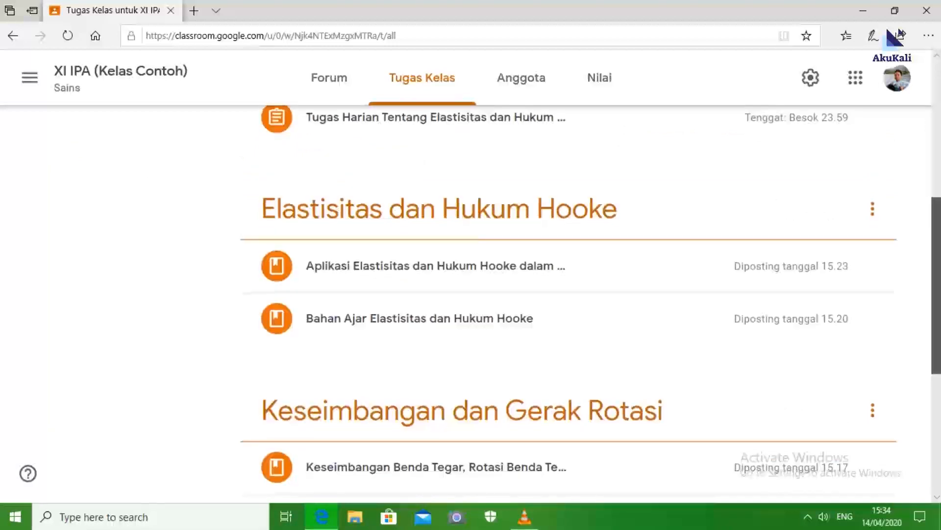
pyautogui.scroll(3, 569, 294)
pyautogui.scroll(4, 569, 294)
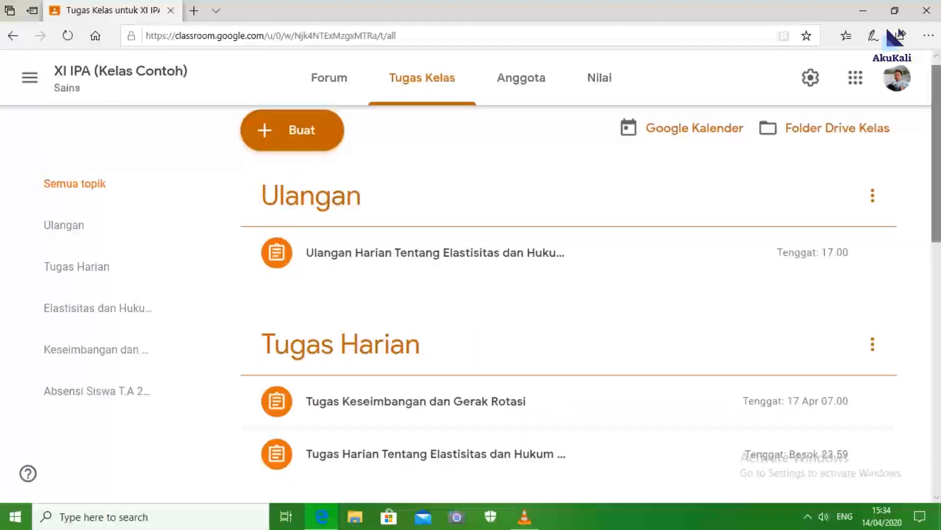
pyautogui.scroll(1, 569, 294)
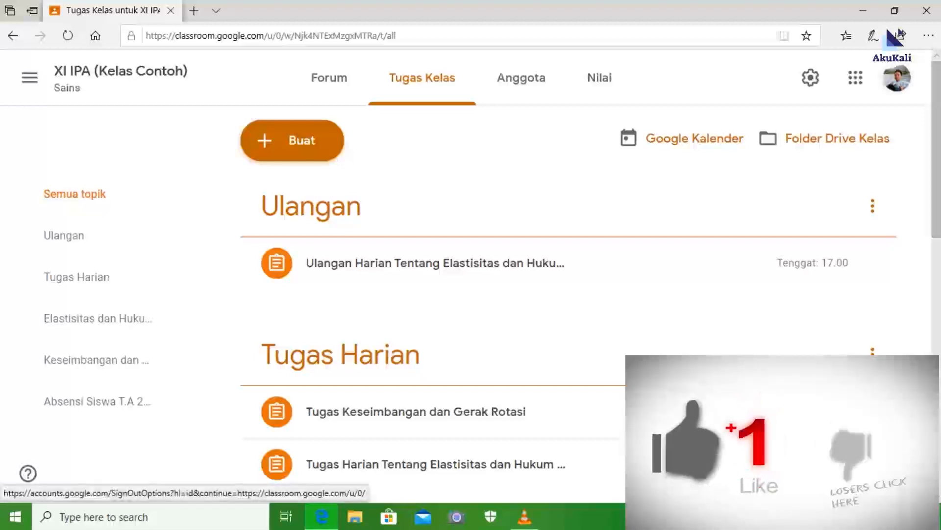
# - Log out of all Google accounts
pyautogui.click(897, 77)
pyautogui.scroll(-5, 764, 294)
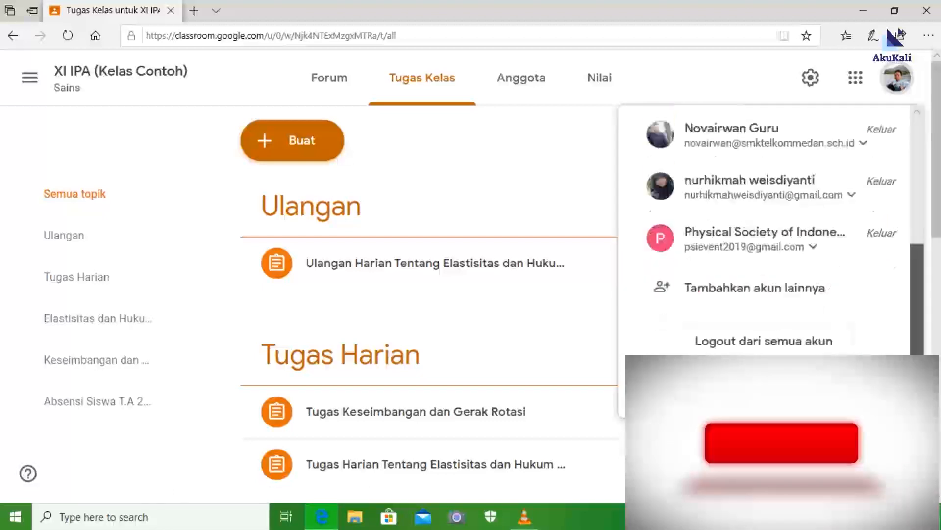
pyautogui.click(764, 343)
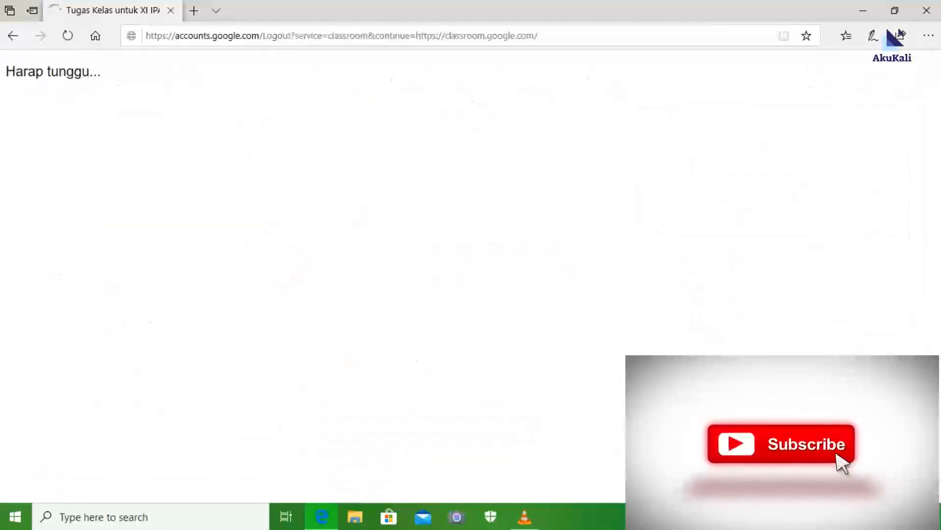